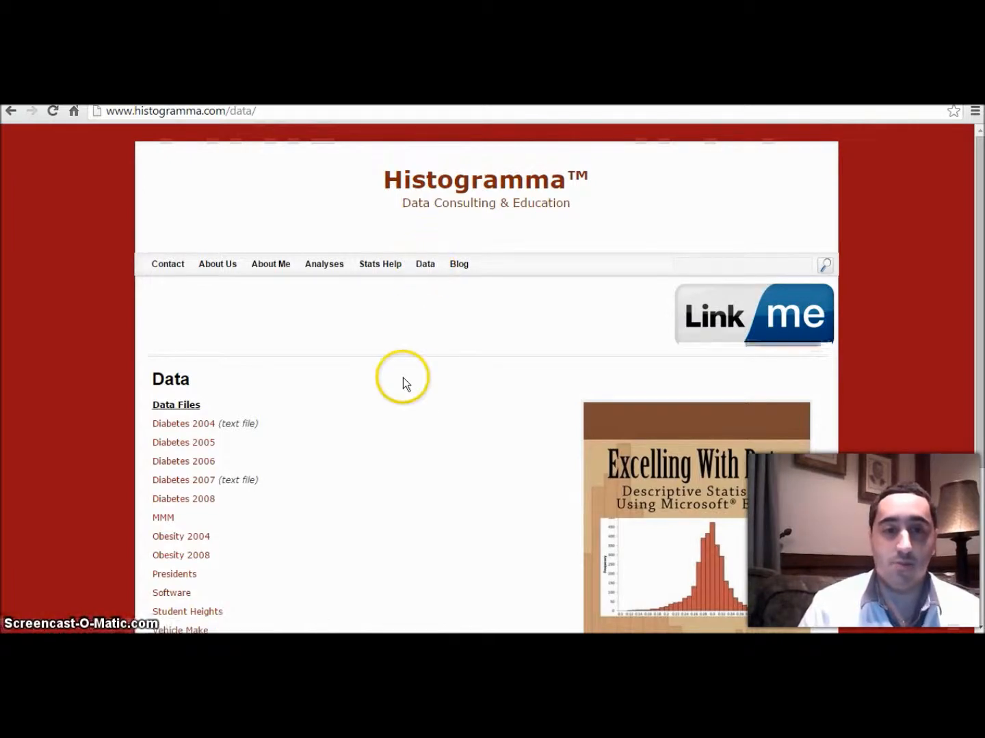
Step: Download the Student Heights data file, open it in Excel and enable editing
click(209, 613)
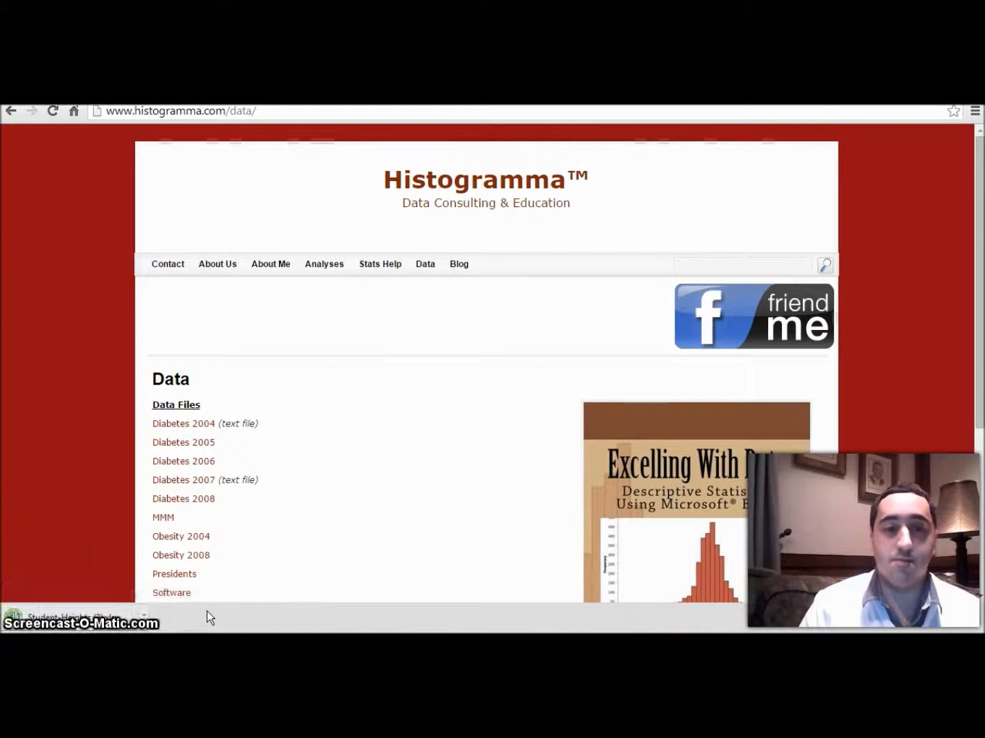
click(85, 623)
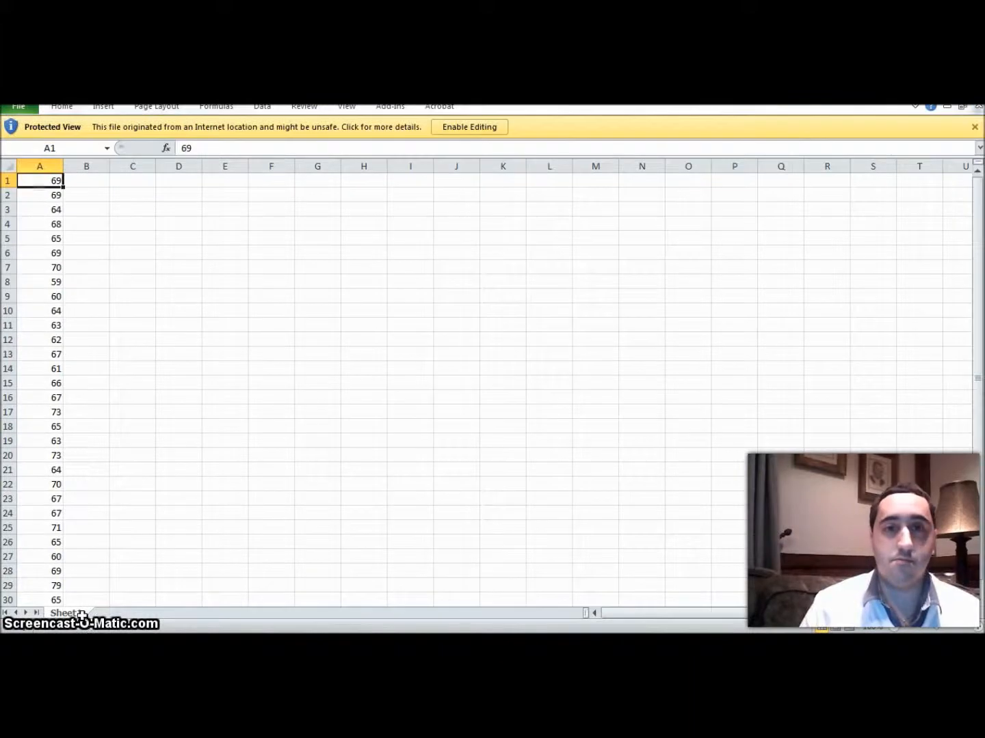
click(479, 126)
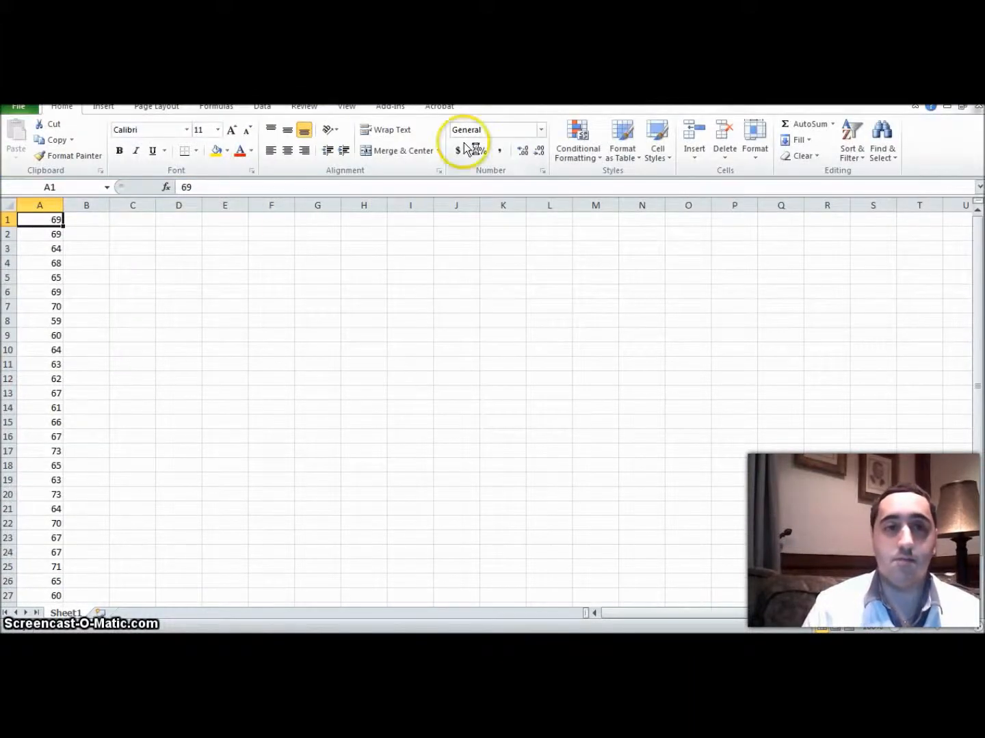
Step: Calculate the sample standard deviation of the heights in cell B1 with =stdev.s(A1:A30)
click(95, 220)
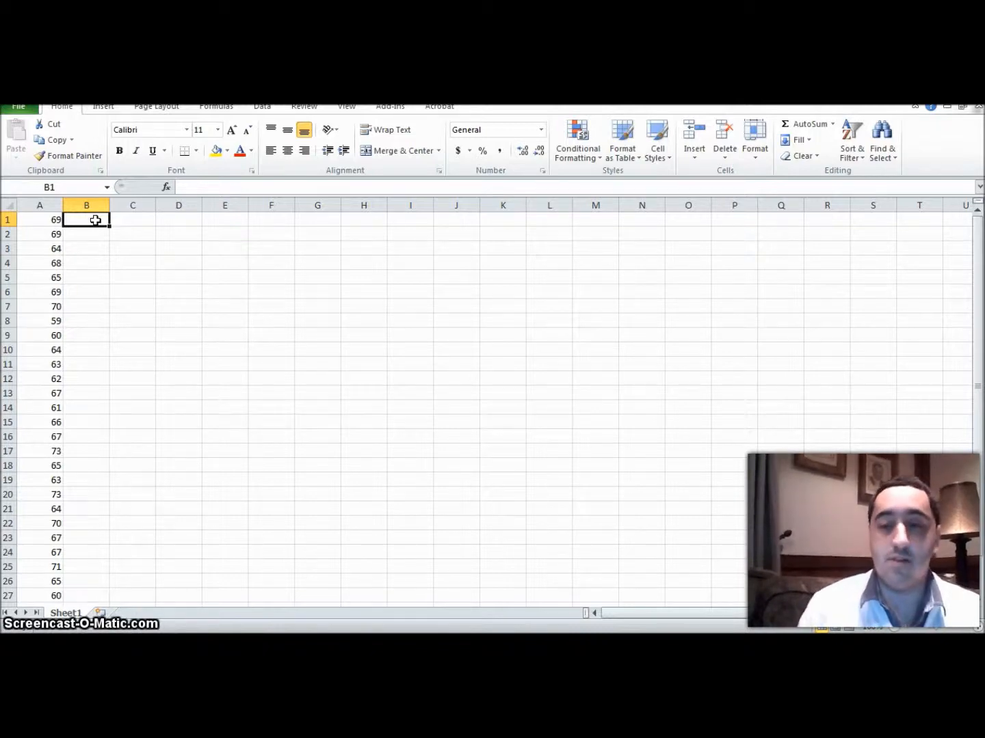
text(=)
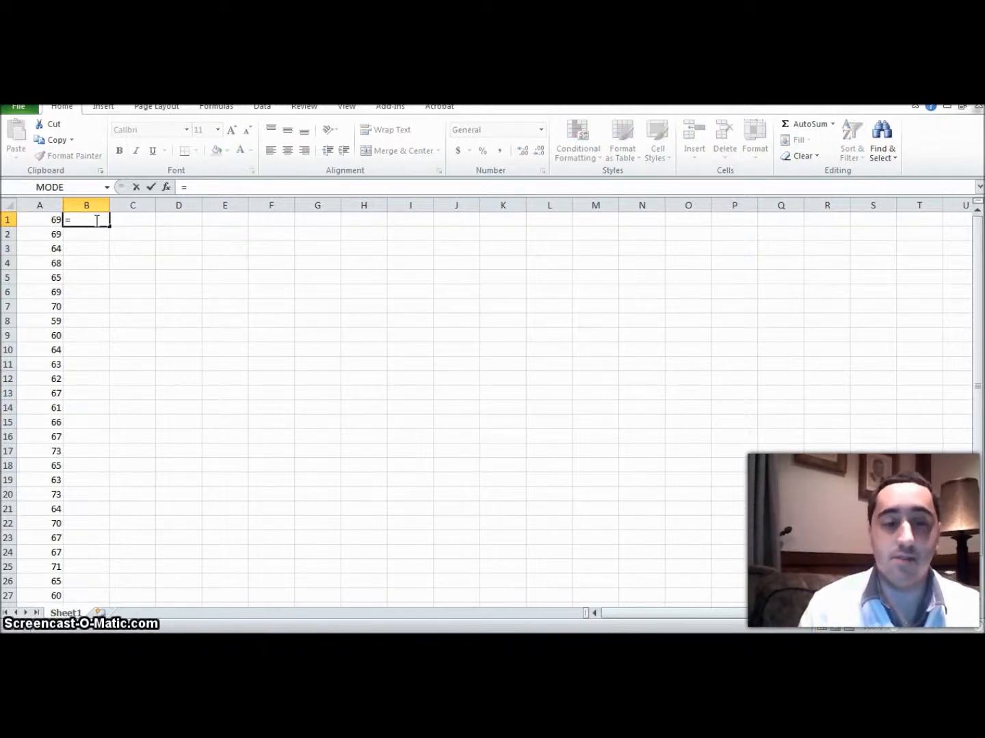
text(s)
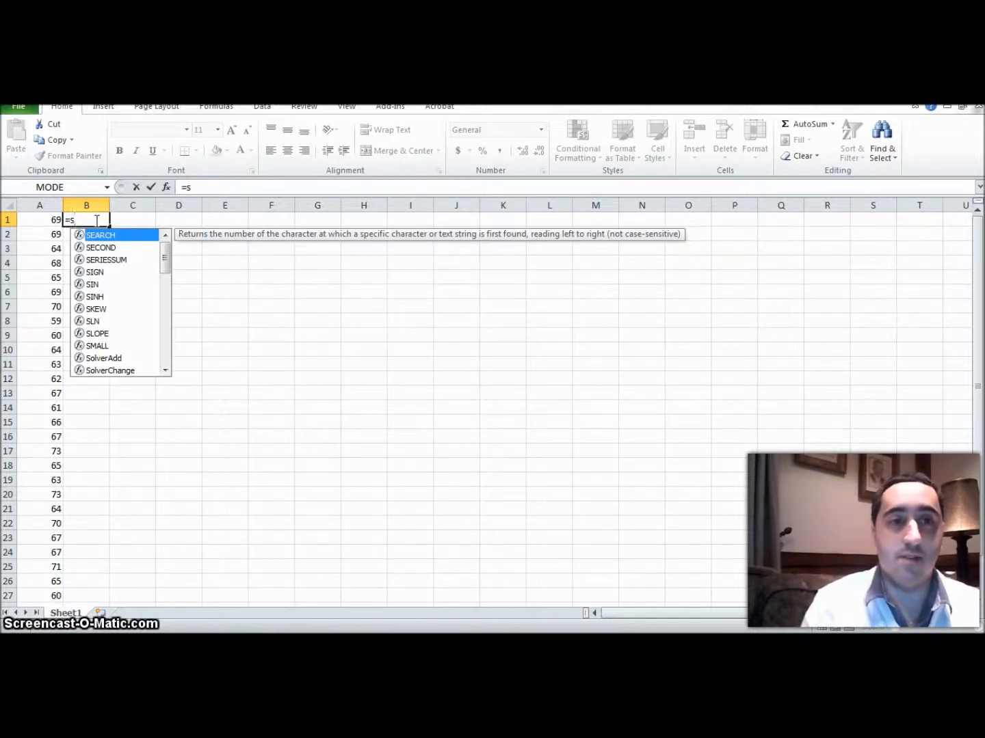
text(tdev)
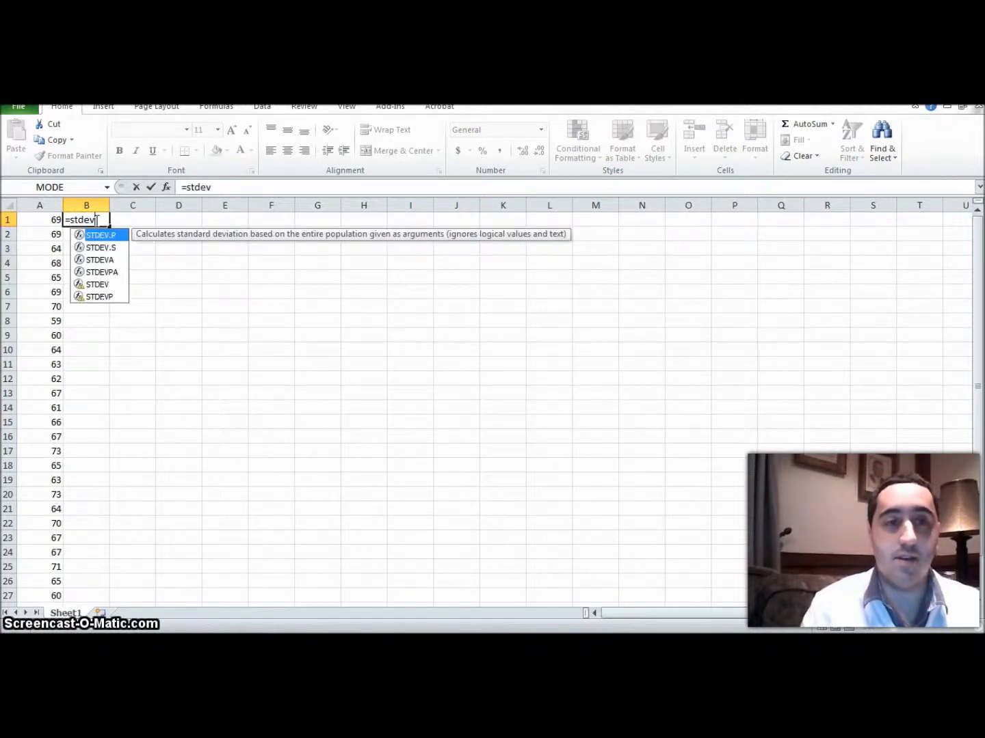
text(.)
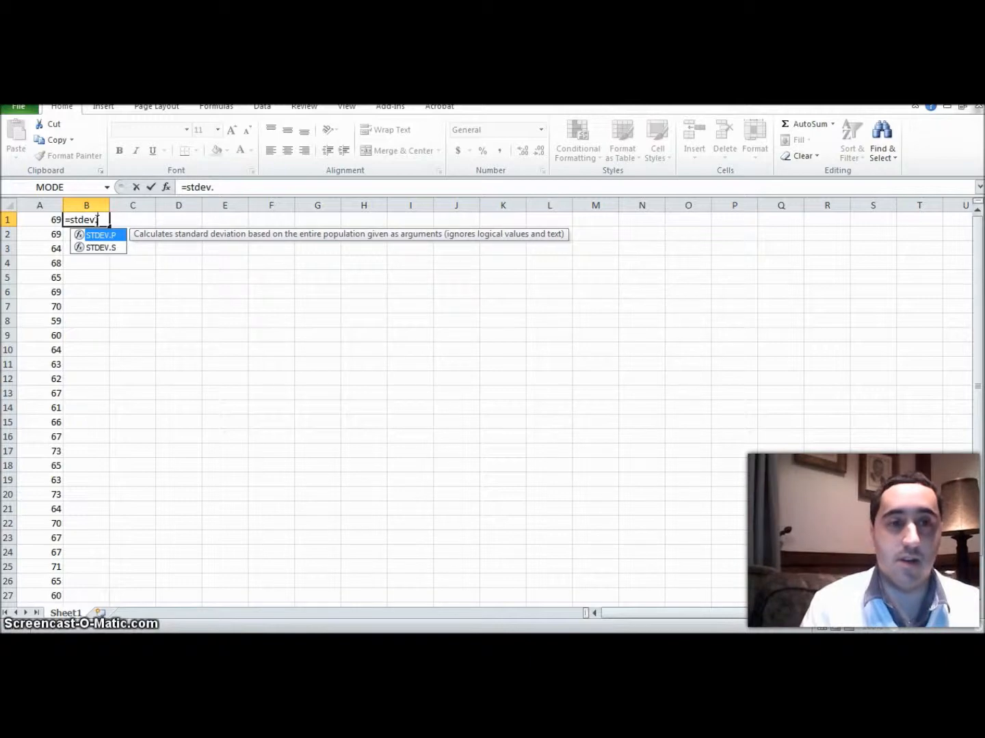
text(s)
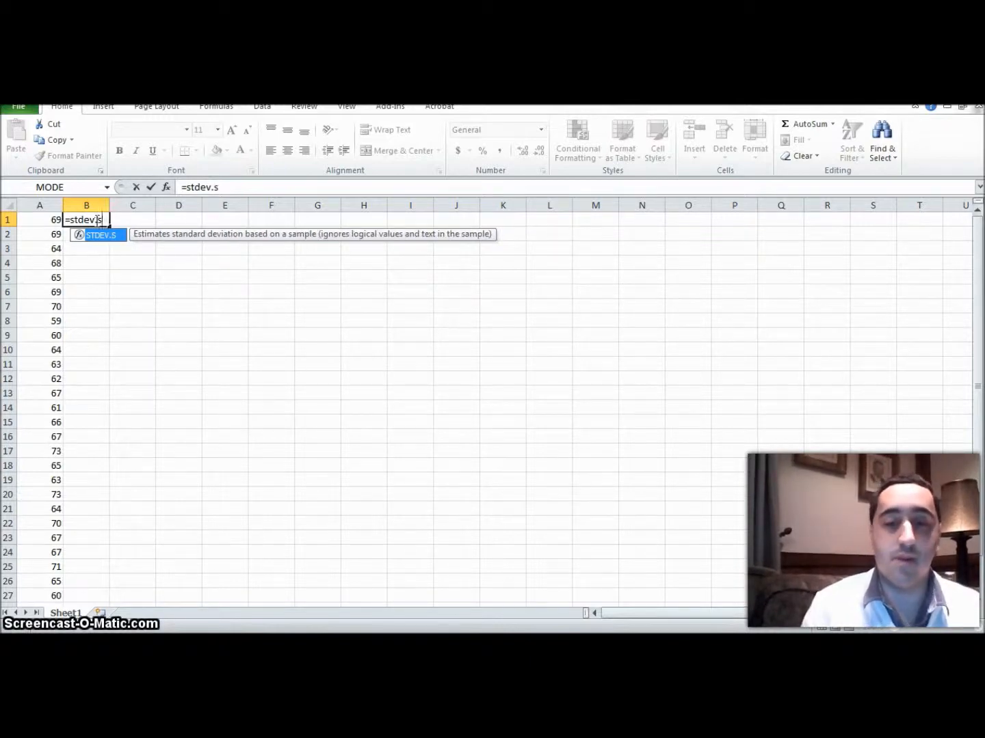
text(()
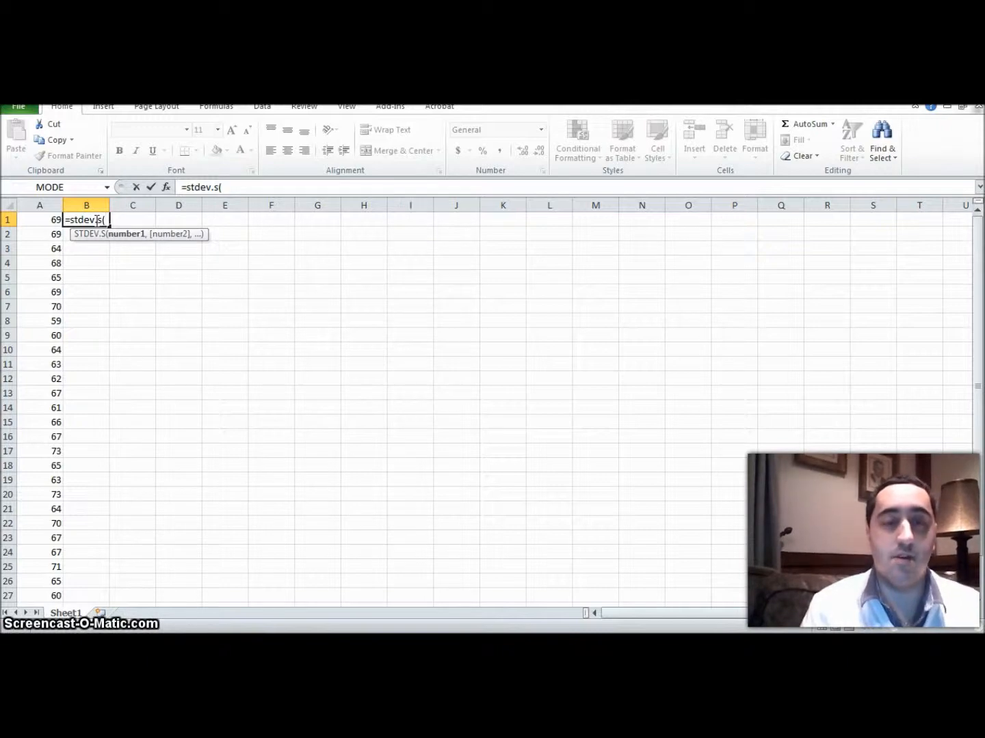
text(A)
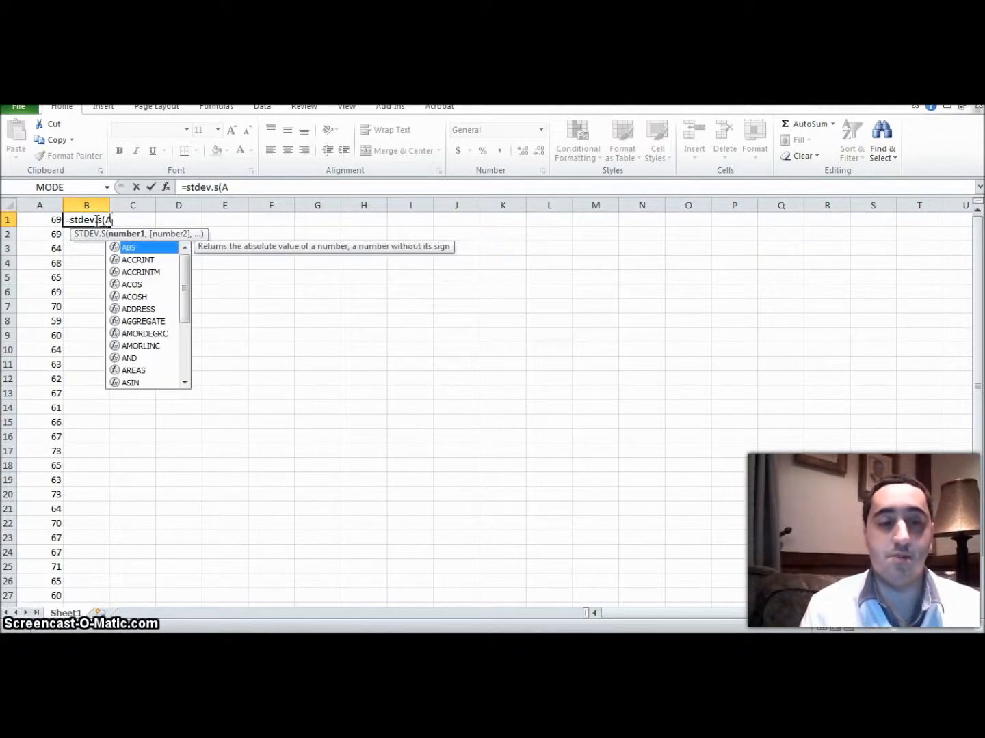
text(1:)
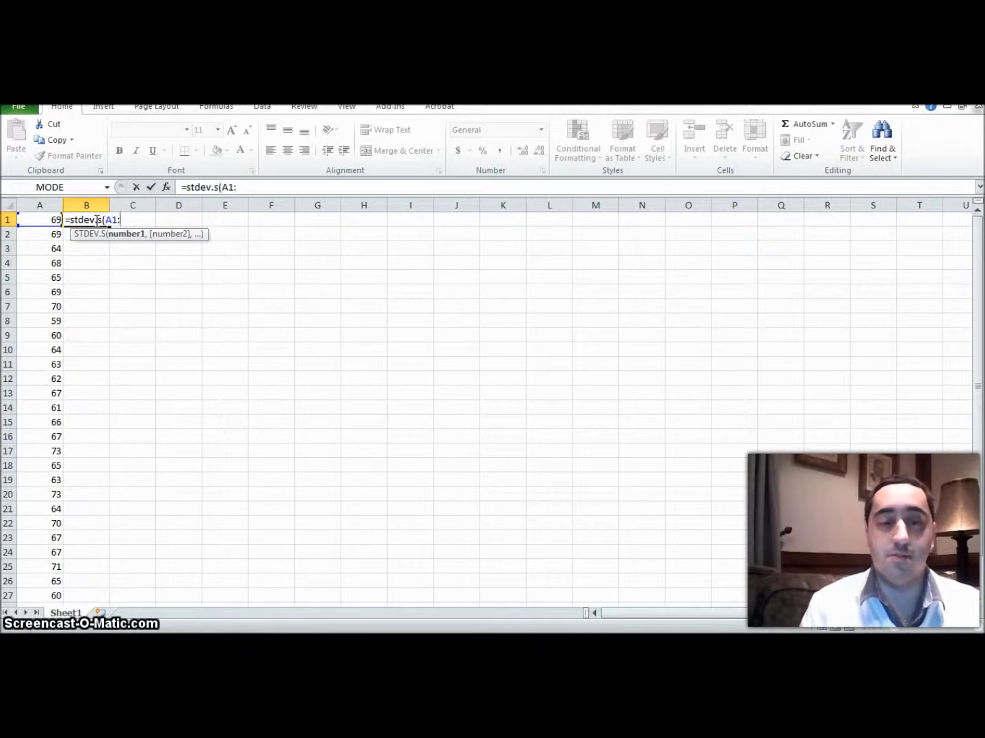
text(A3)
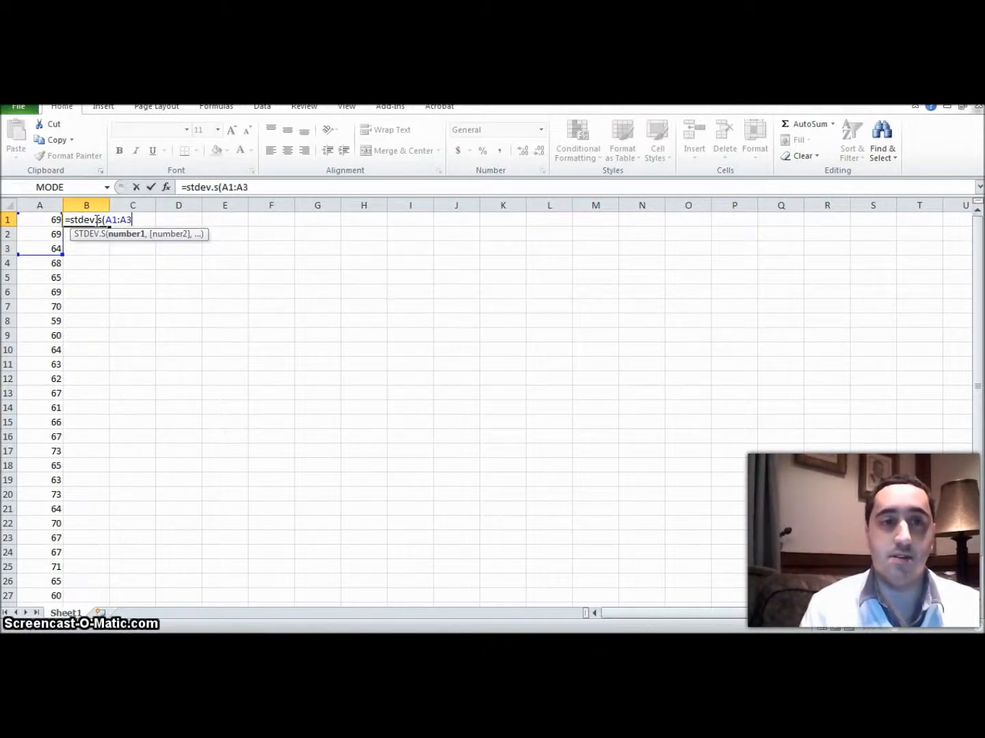
text(0))
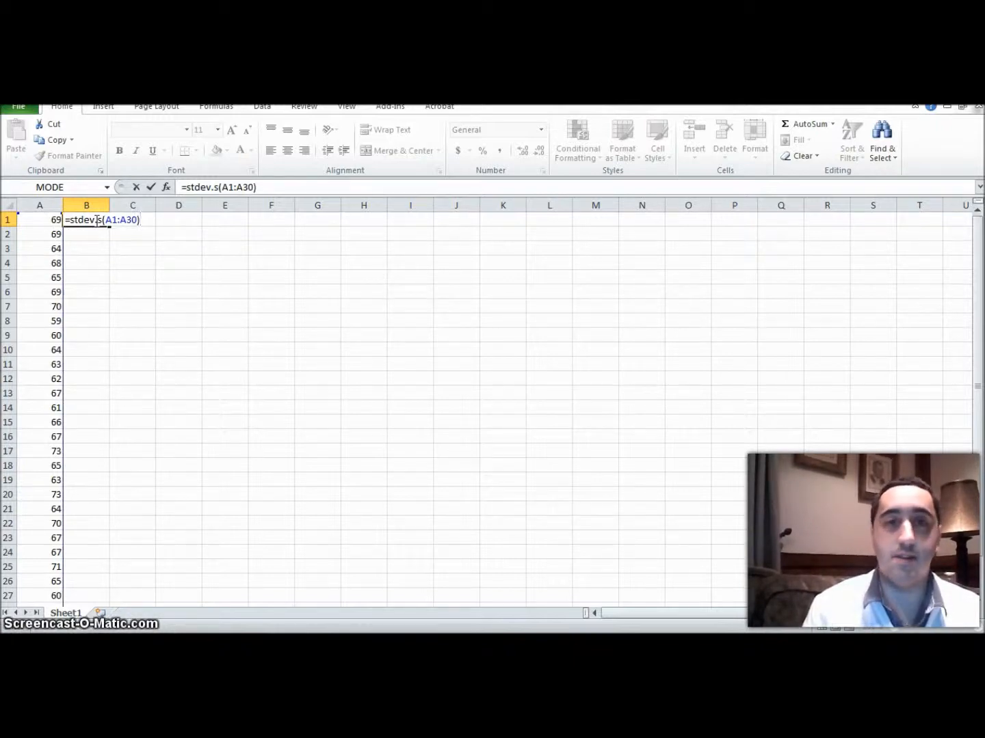
key(Return)
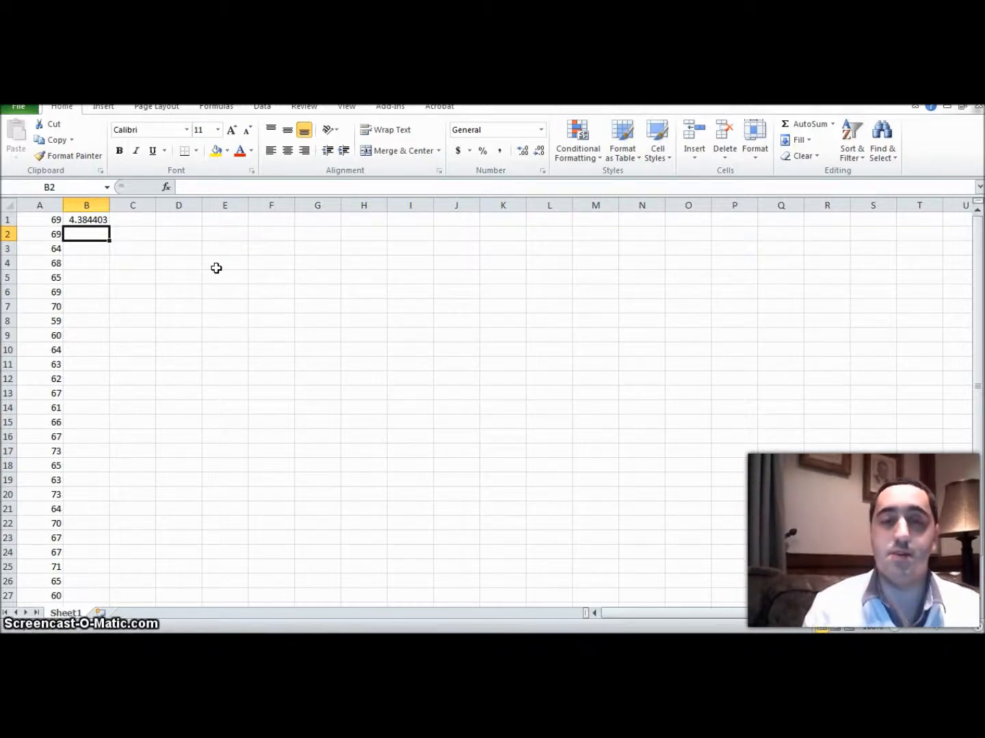
Step: Calculate the sample variance of the heights in cell B2 with =var.s(A1:A30)
text(=v)
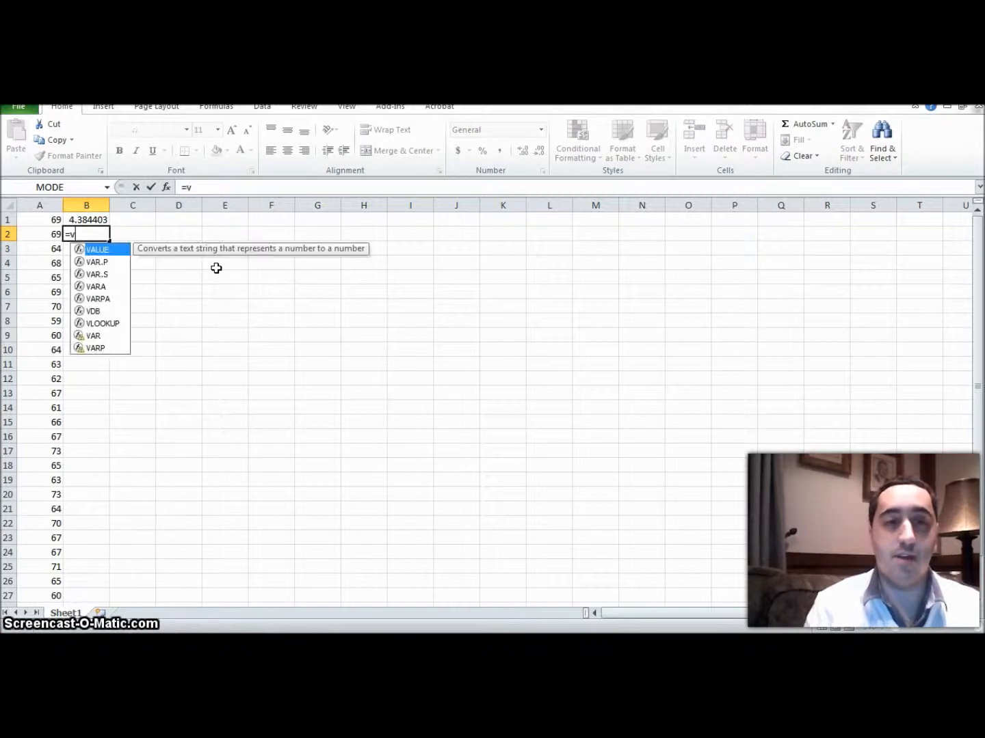
text(ar)
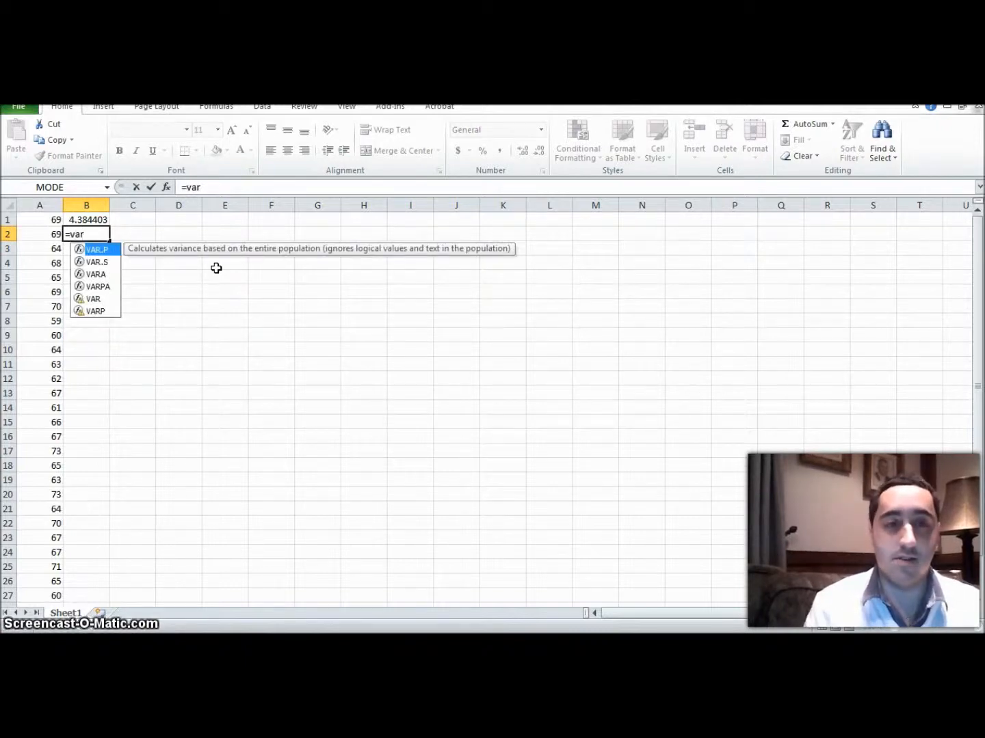
text(.s)
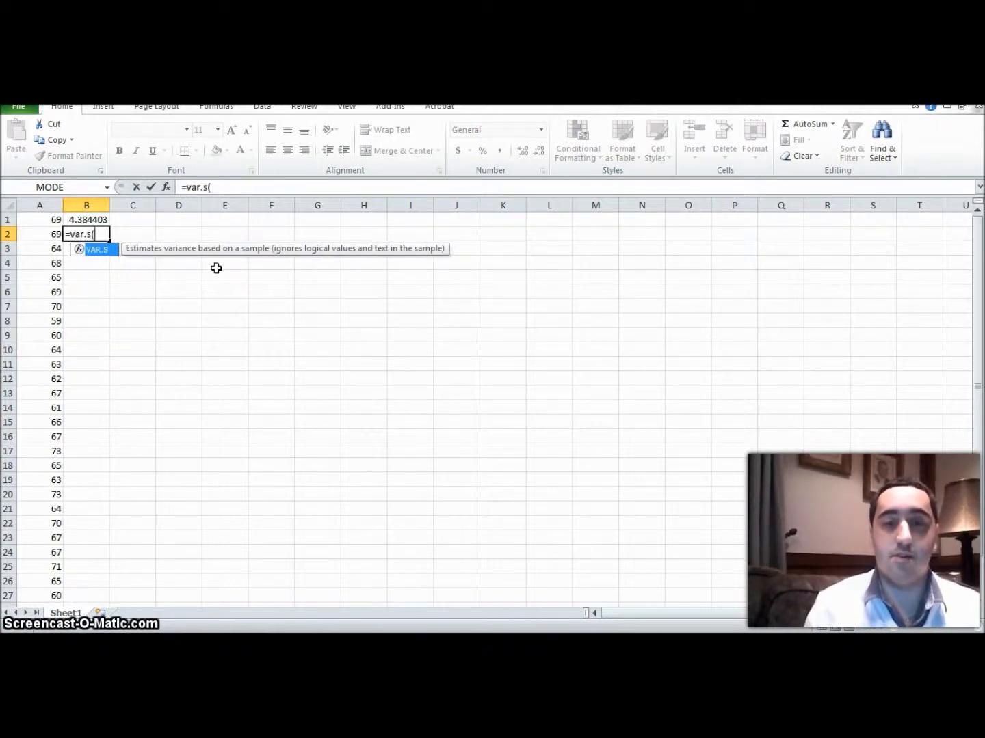
text((A)
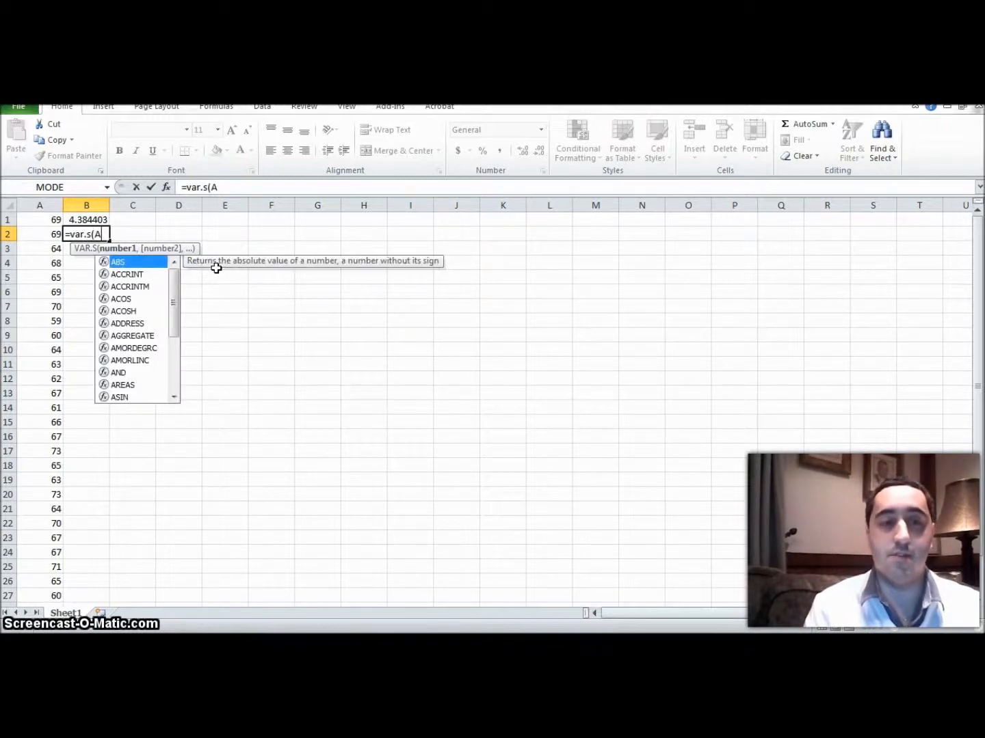
text(1:)
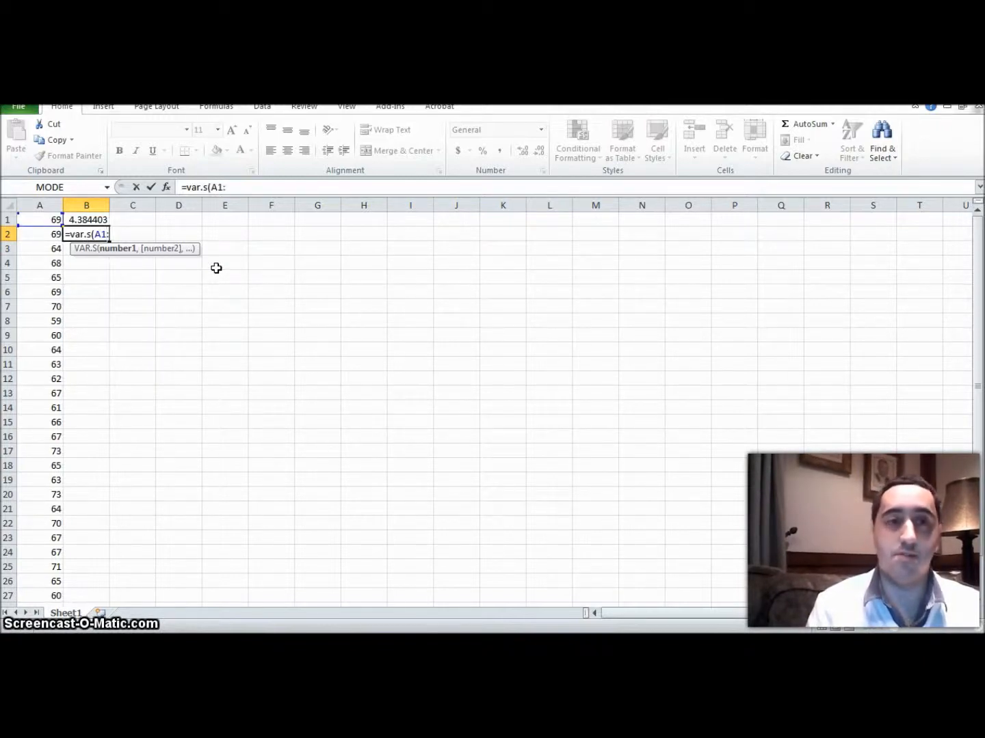
text(A30)
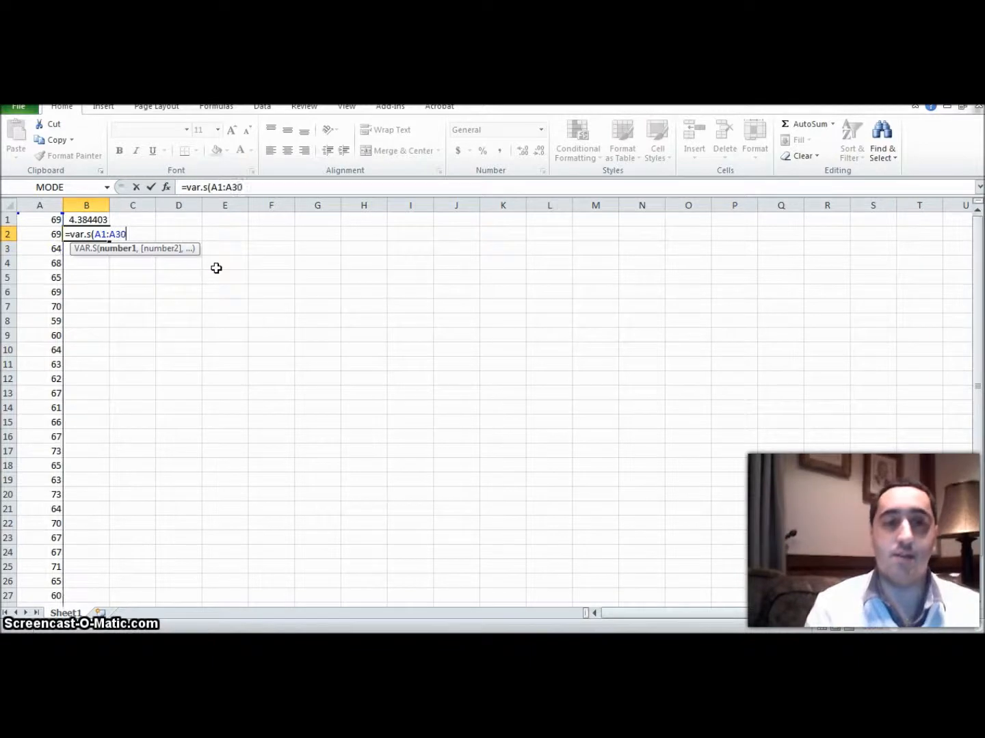
text())
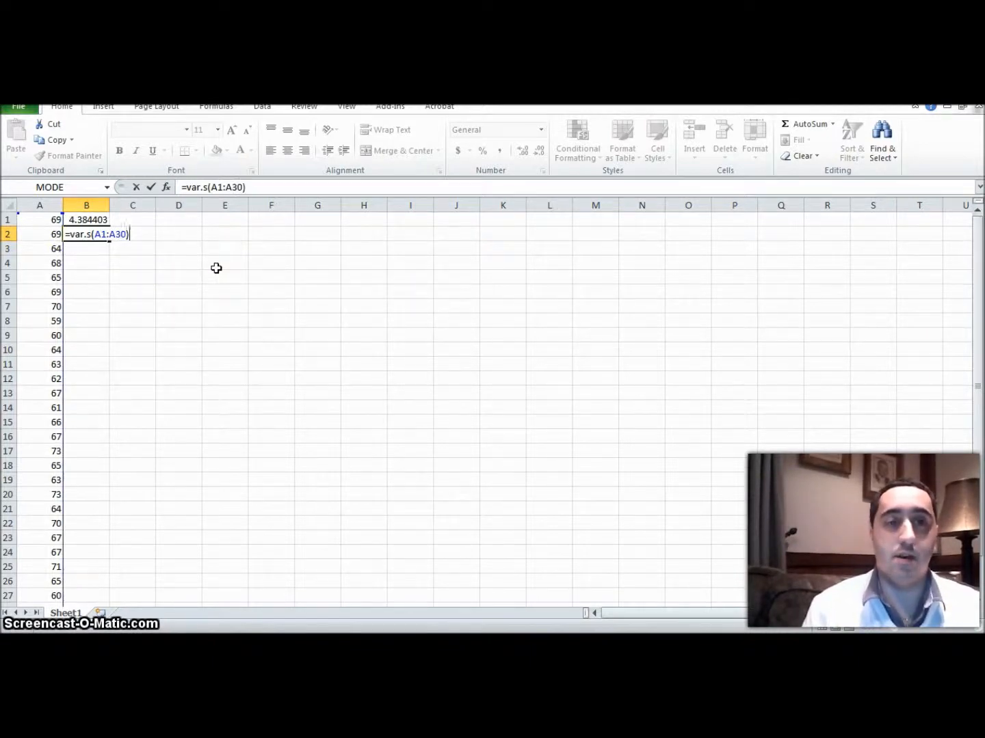
key(Return)
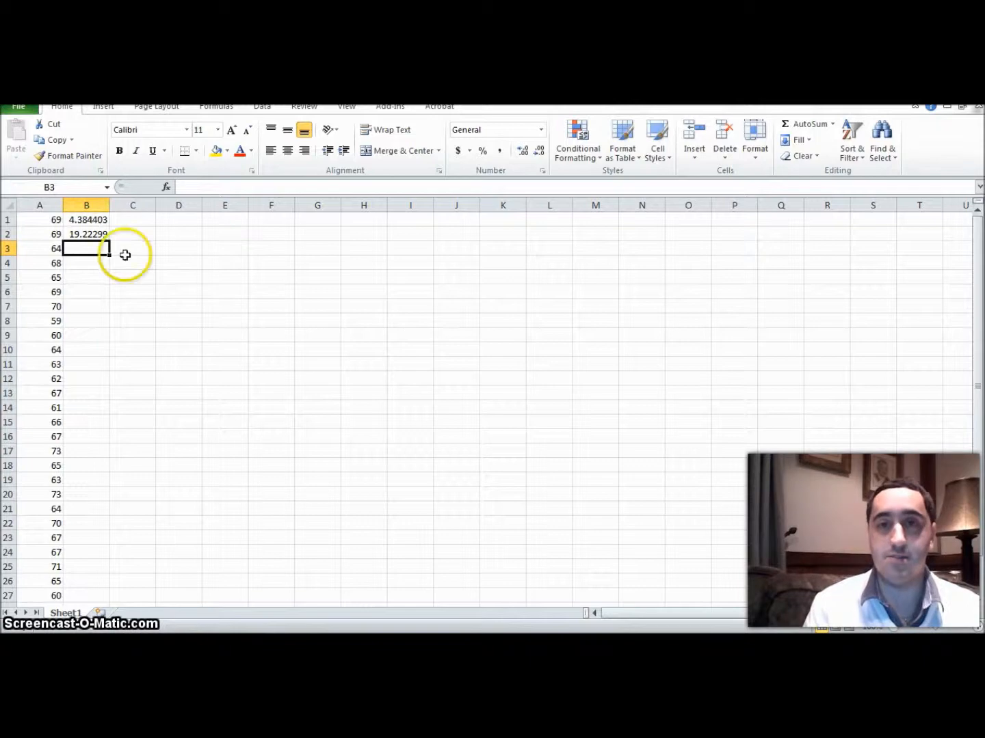
Step: Review the variance formula in B2 and the standard deviation formula in B1, and look over the heights in column A
click(92, 234)
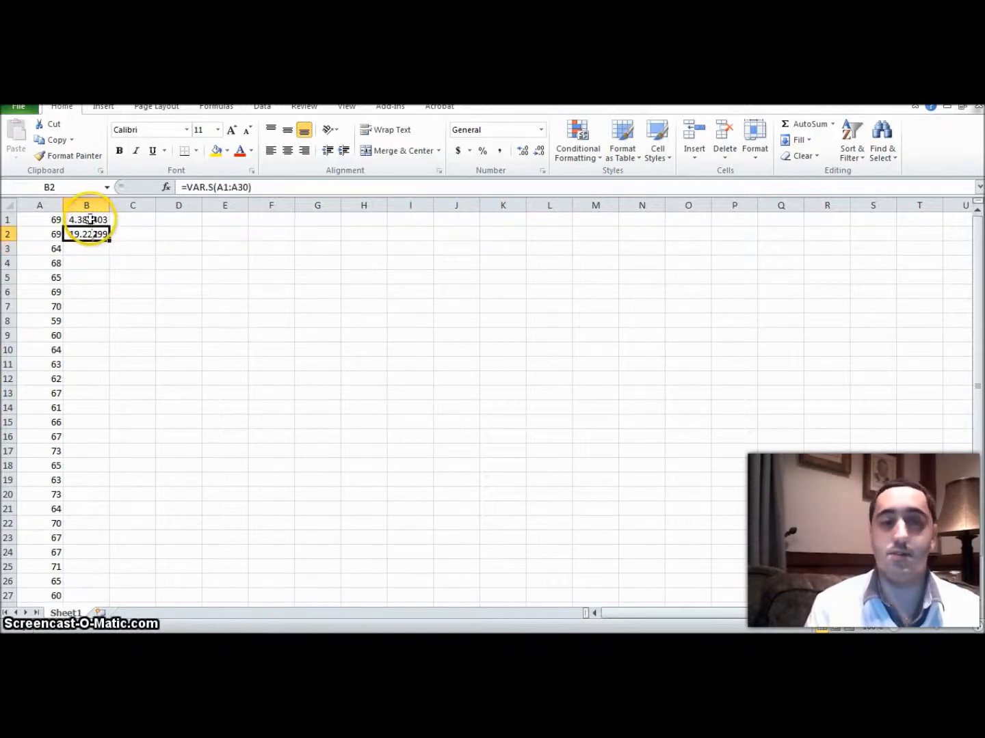
click(91, 220)
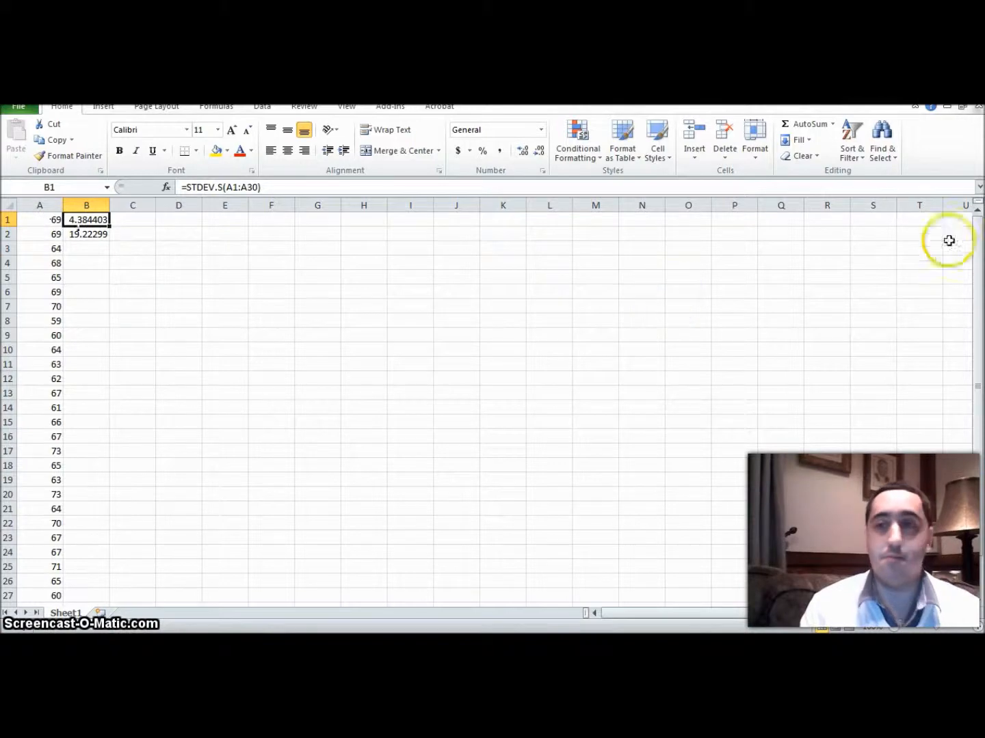
drag(978, 254, 979, 293)
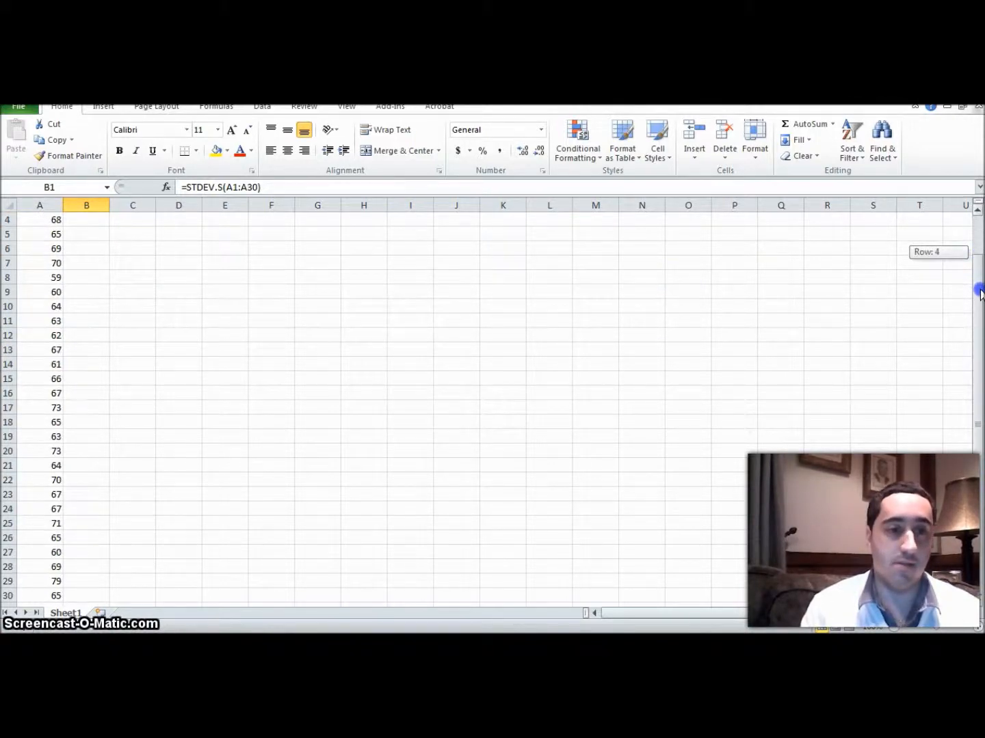
mouse_move(979, 292)
mouse_down()
mouse_move(977, 214)
mouse_move(979, 273)
mouse_up()
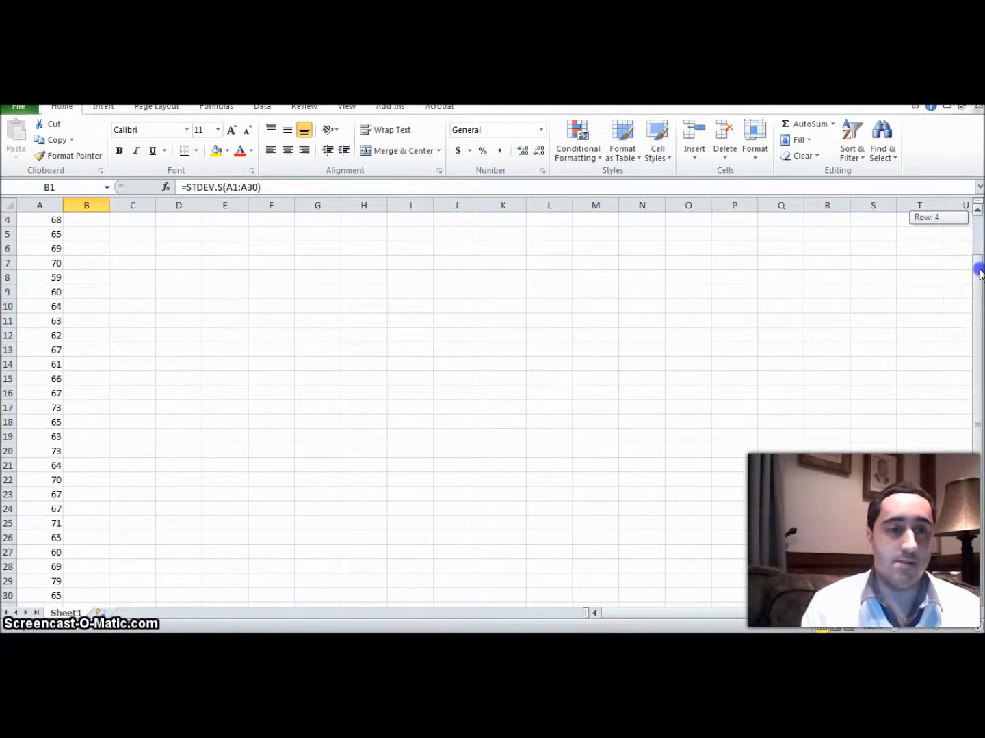
drag(980, 274, 980, 230)
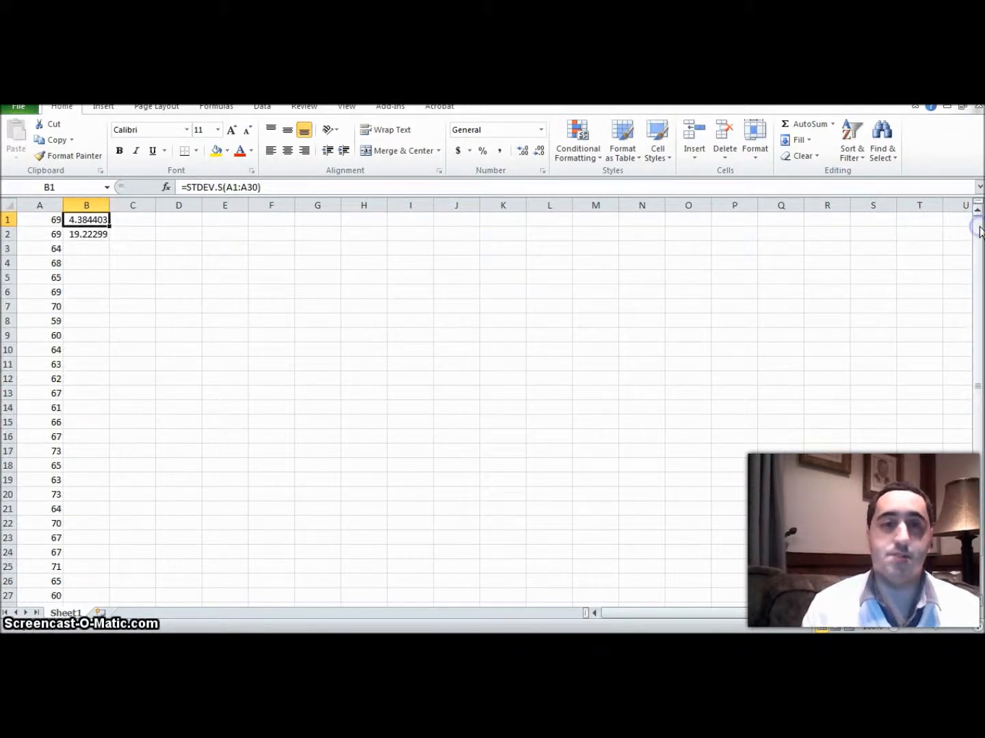
Step: Calculate the minimum of the heights in cell C1 with =min(A1:A30)
click(138, 220)
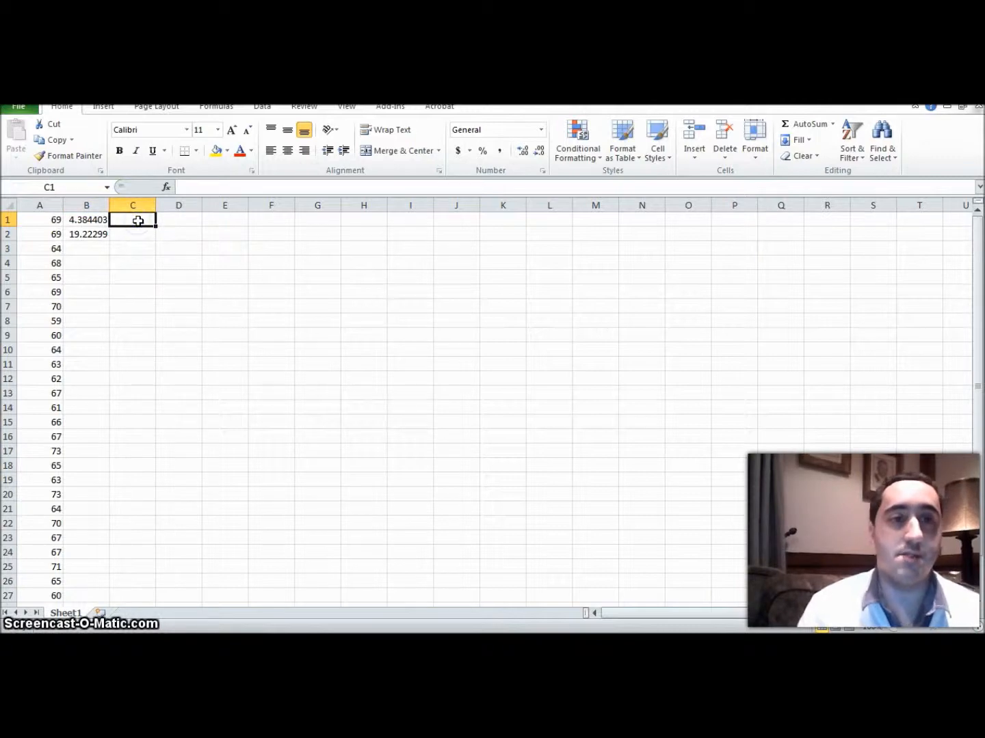
text(=)
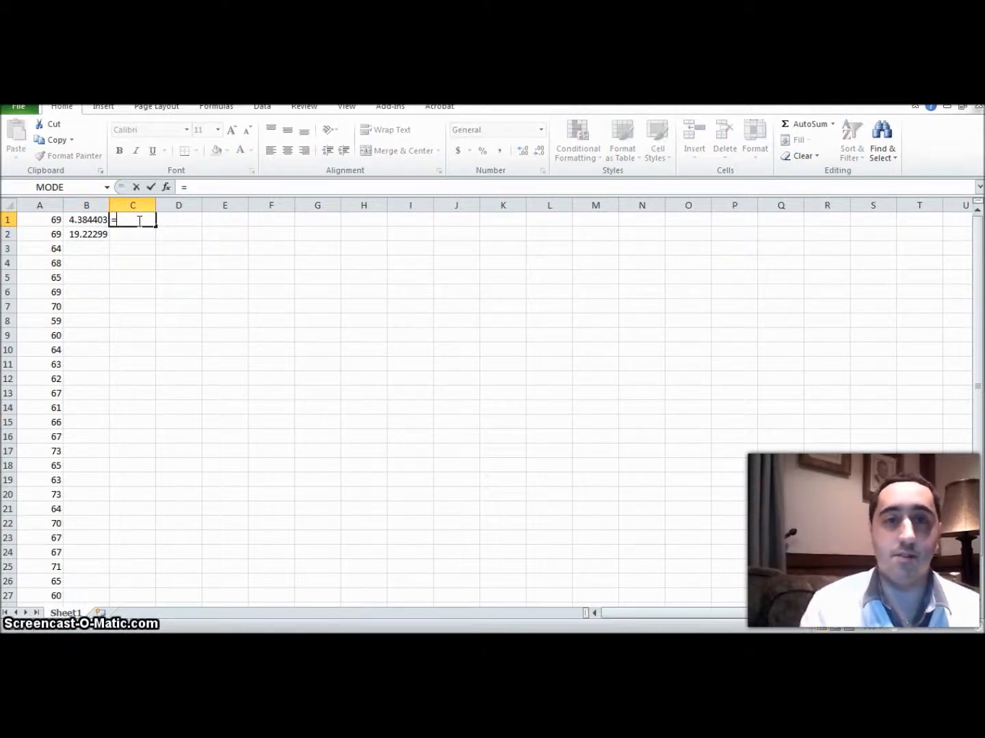
text(m)
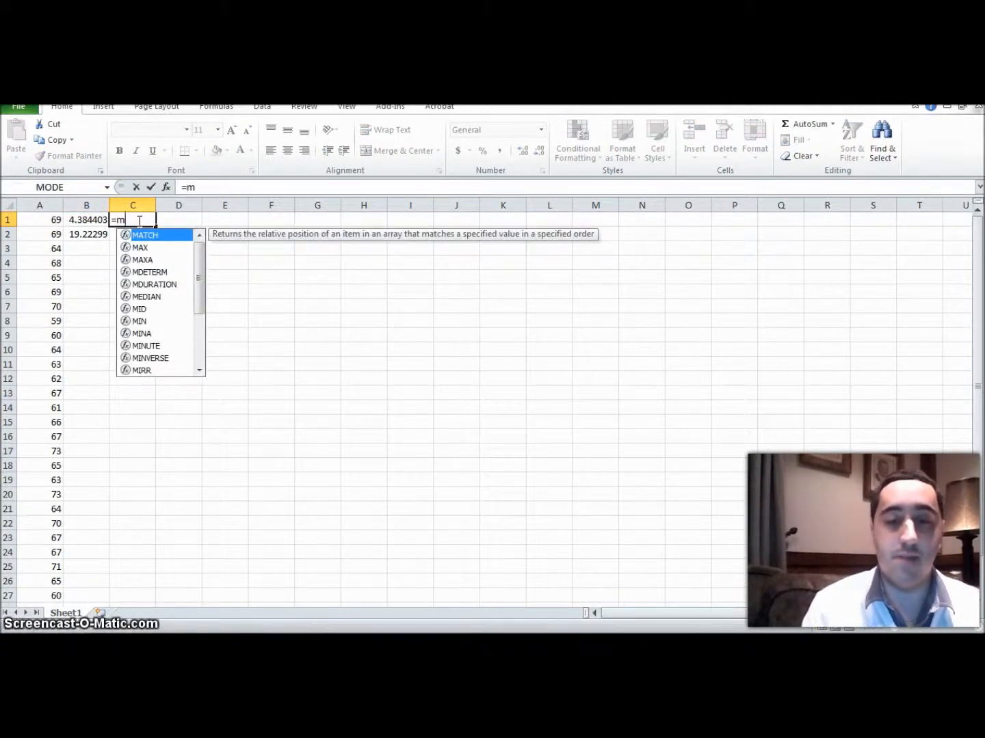
text(in)
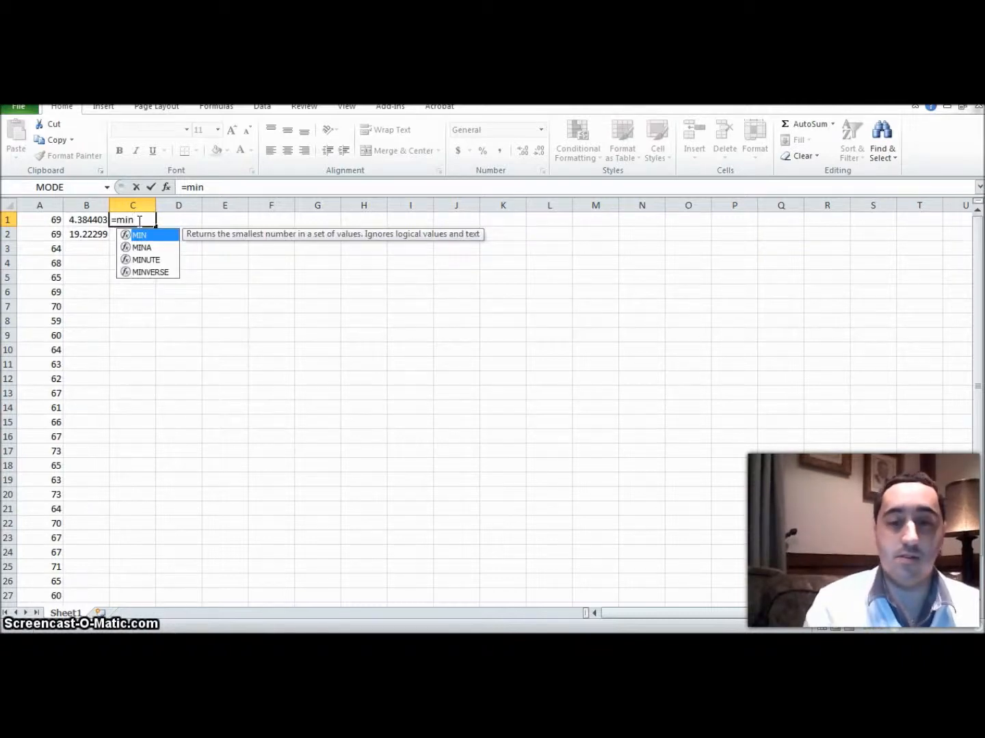
text((A1)
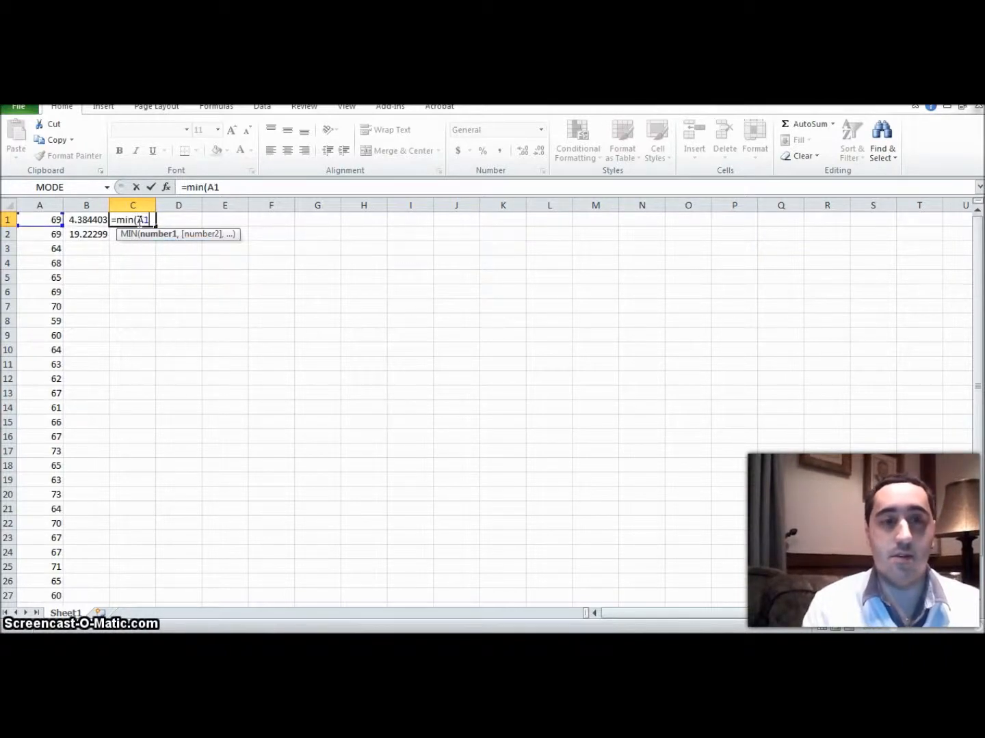
text(:)
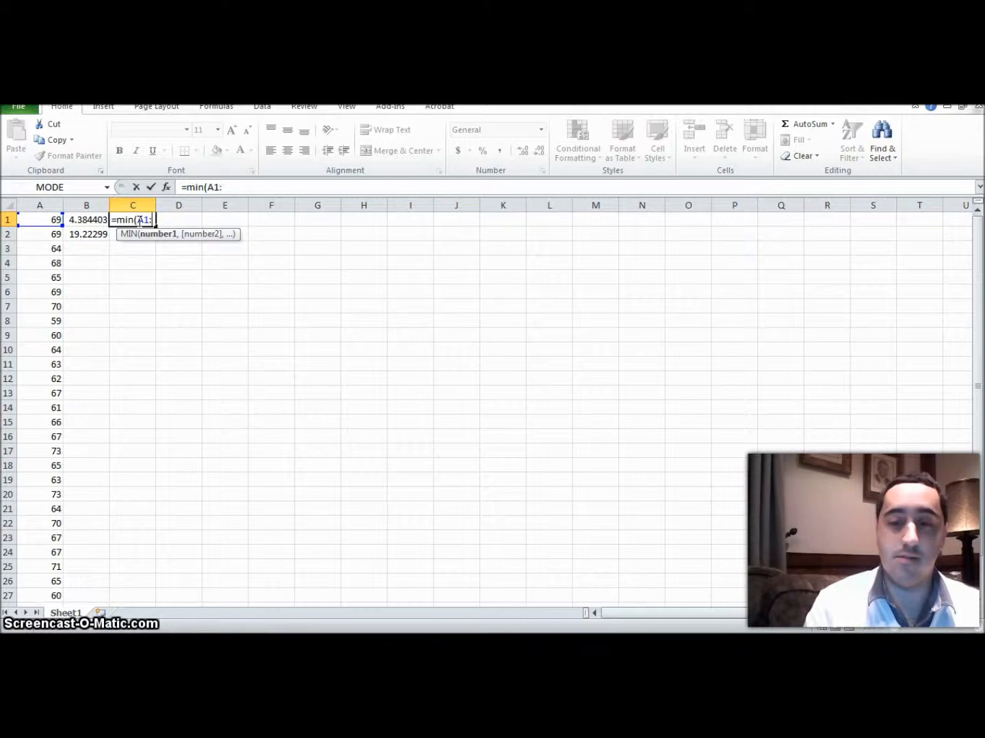
text(A)
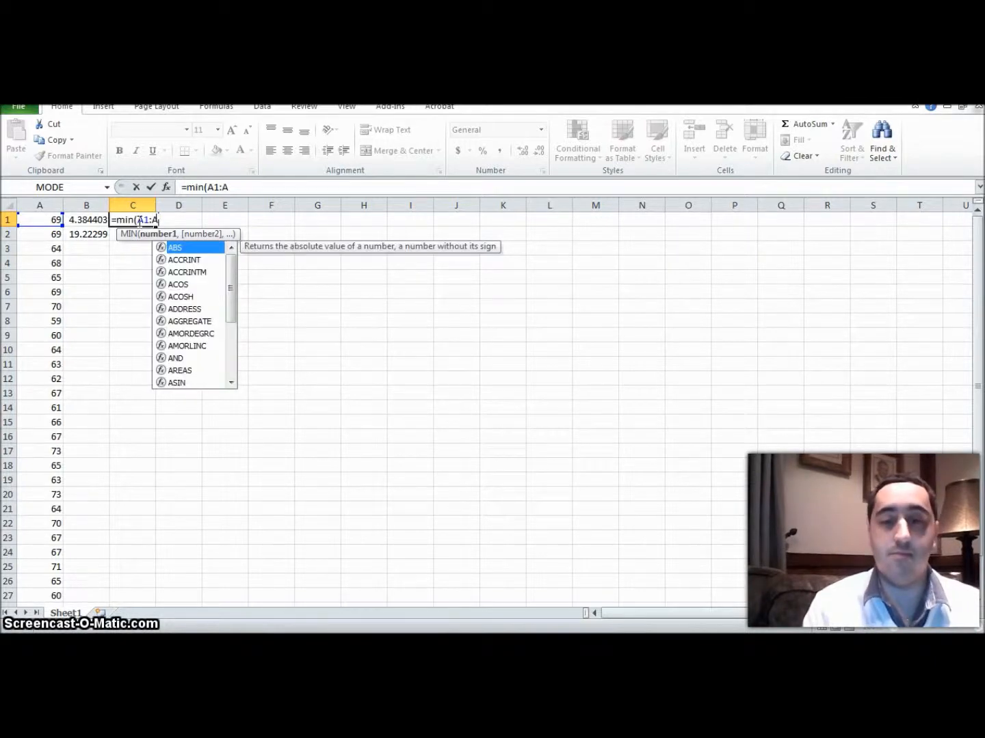
text(30))
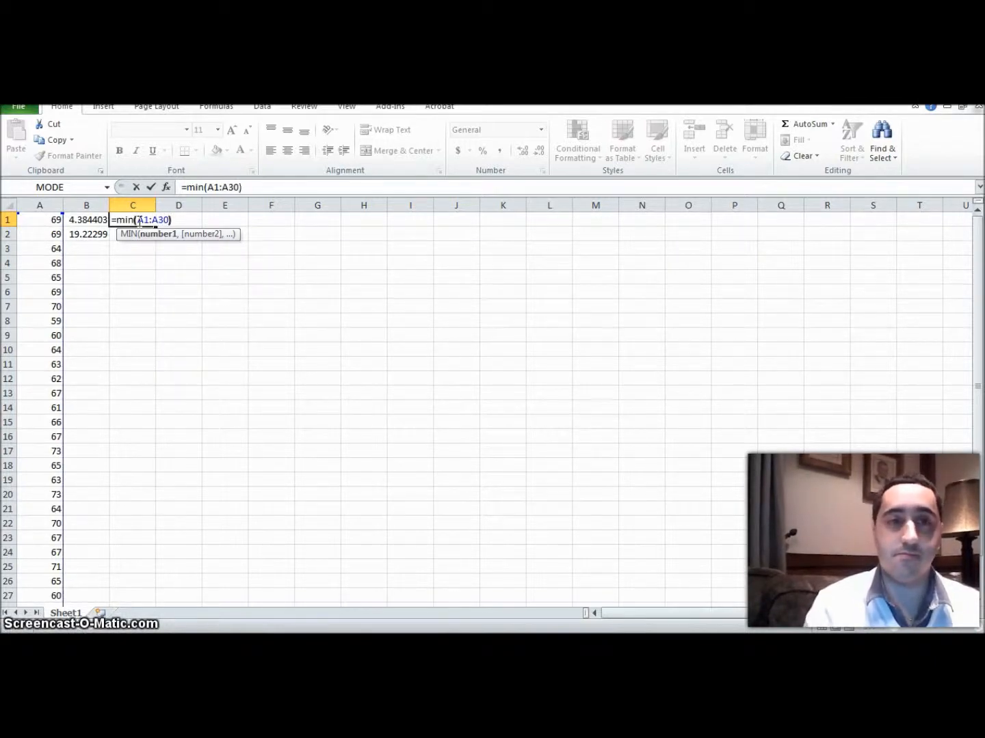
key(Return)
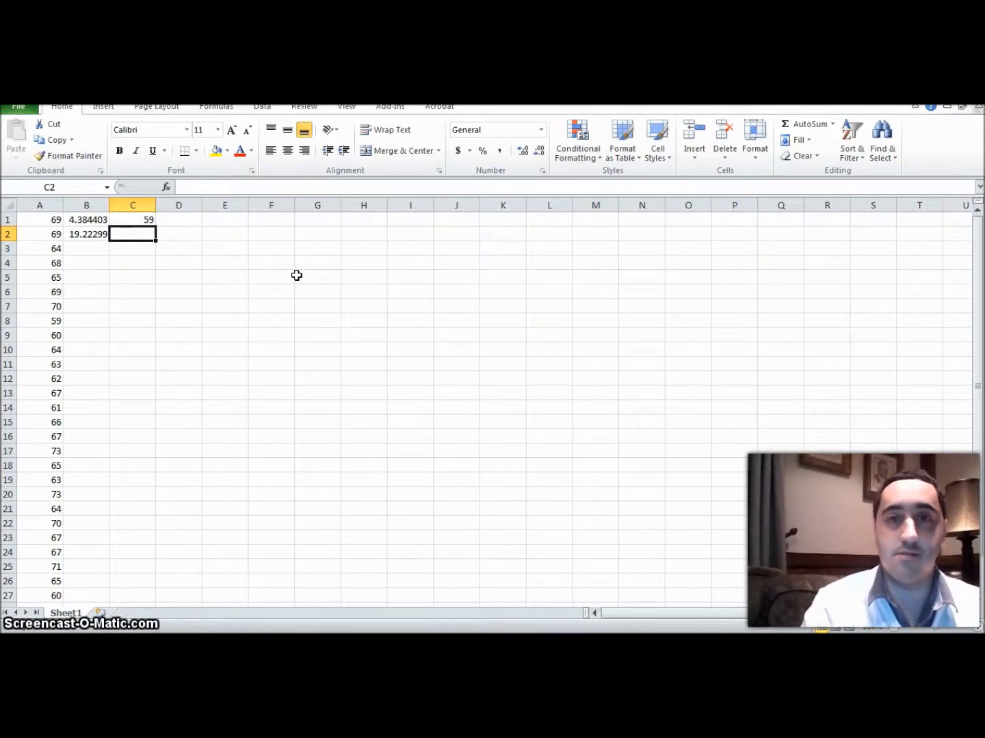
Step: Calculate the maximum of the heights in cell C2 with =max(A1:A30)
text(=max)
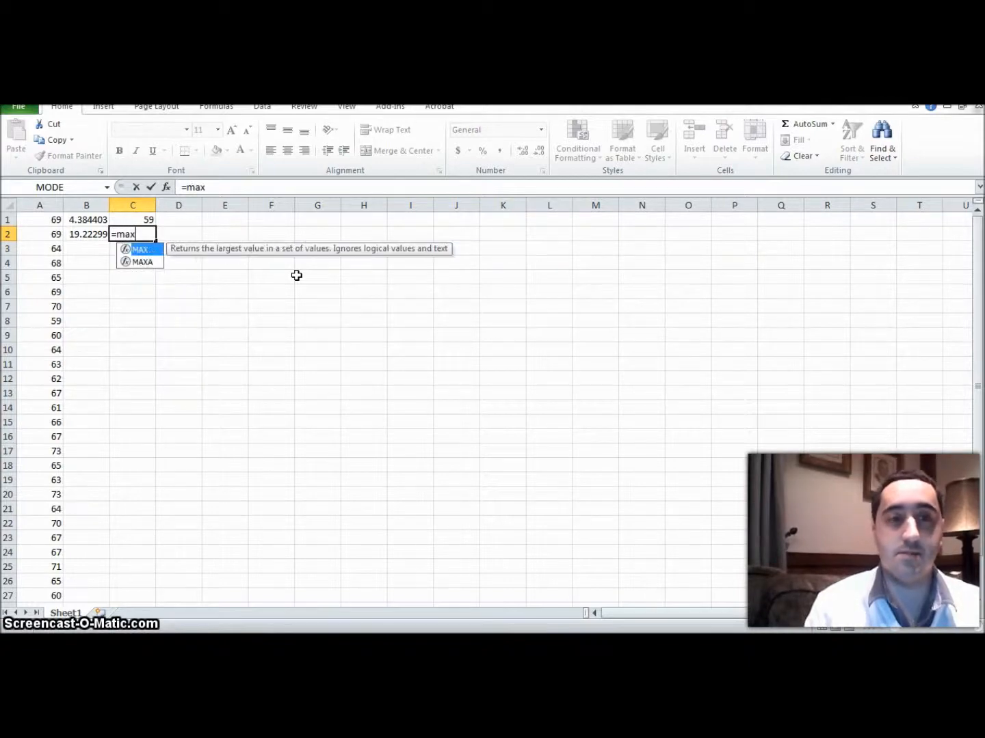
text(()
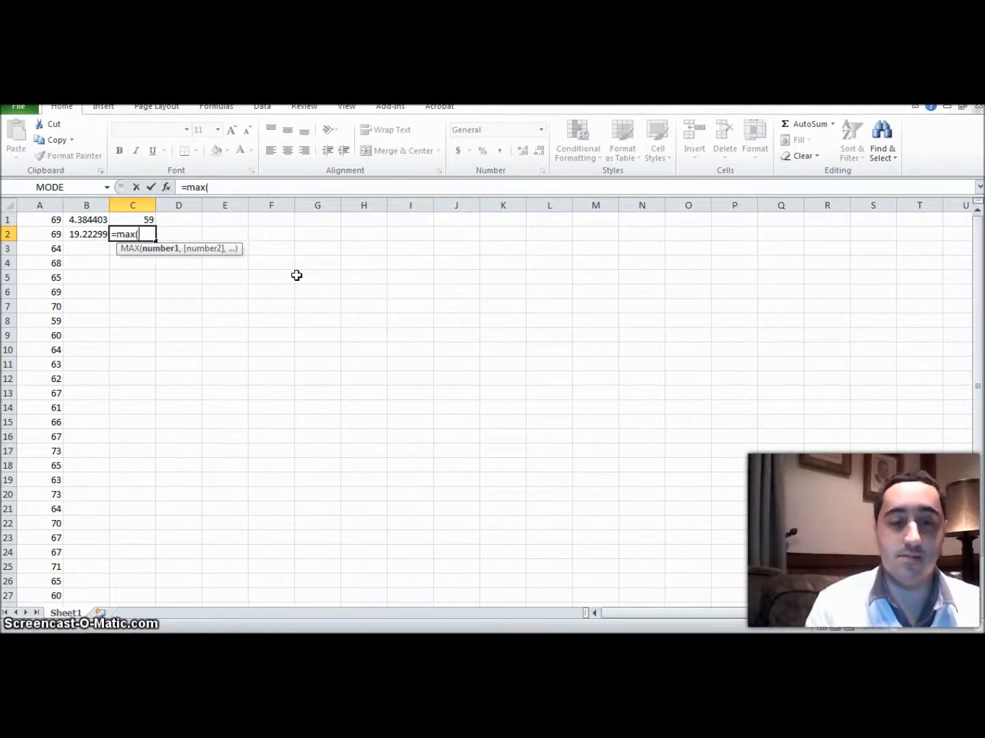
text(A1:A30)
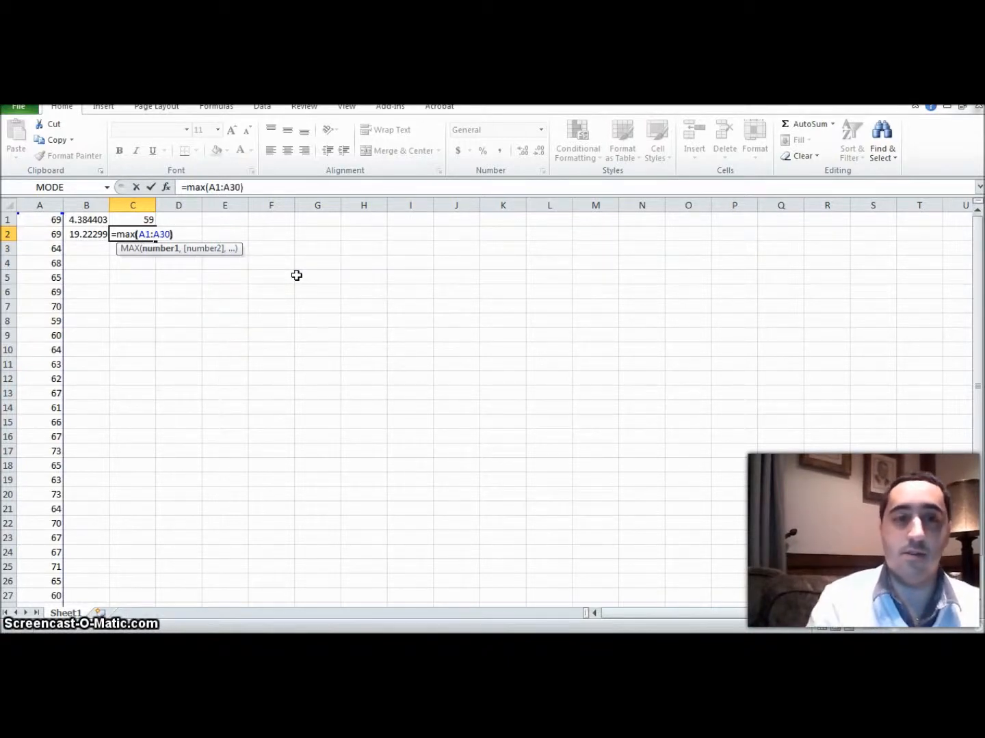
key(Return)
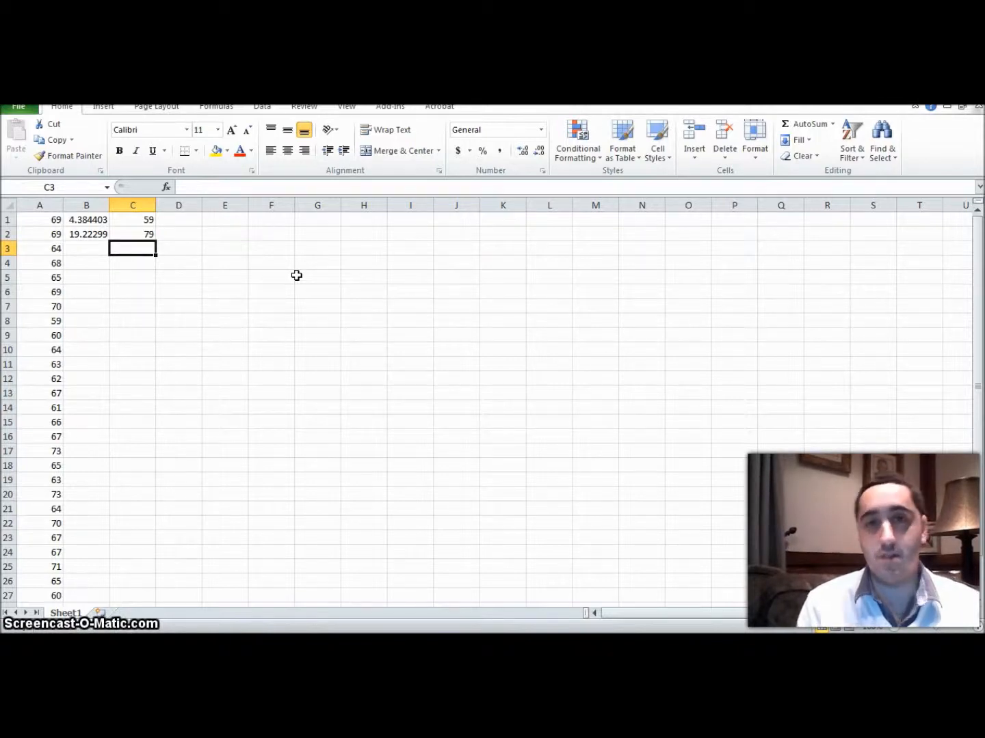
Step: Switch to the browser's Histogramma data page, download the Diabetes 2005 file, open it in Excel and enable editing
key(alt+Tab)
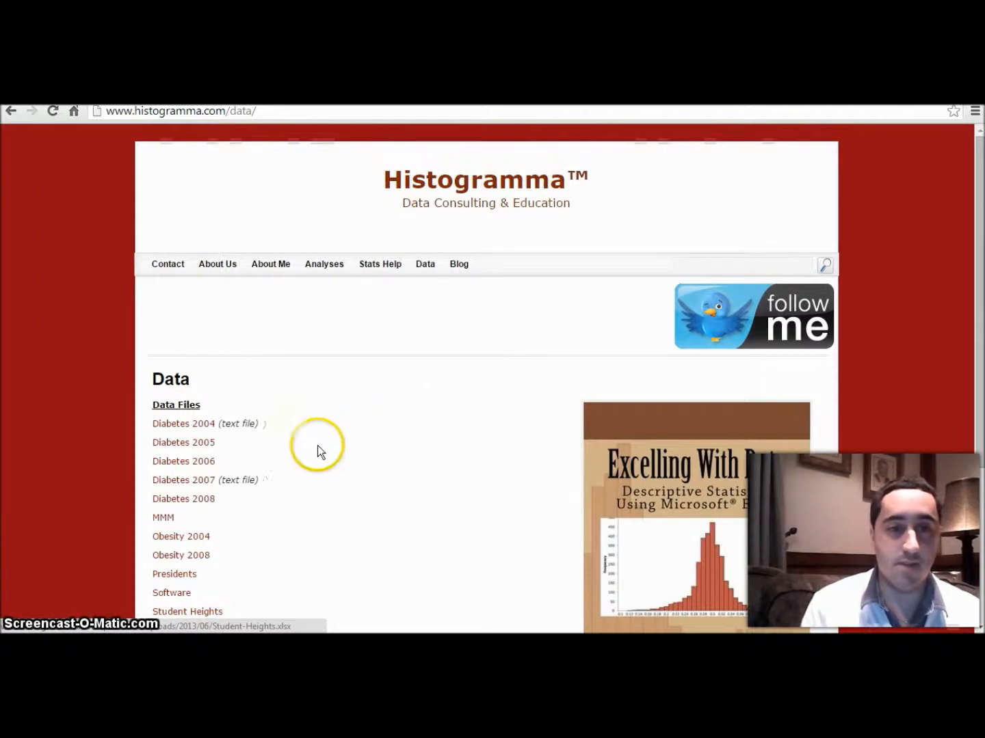
click(206, 442)
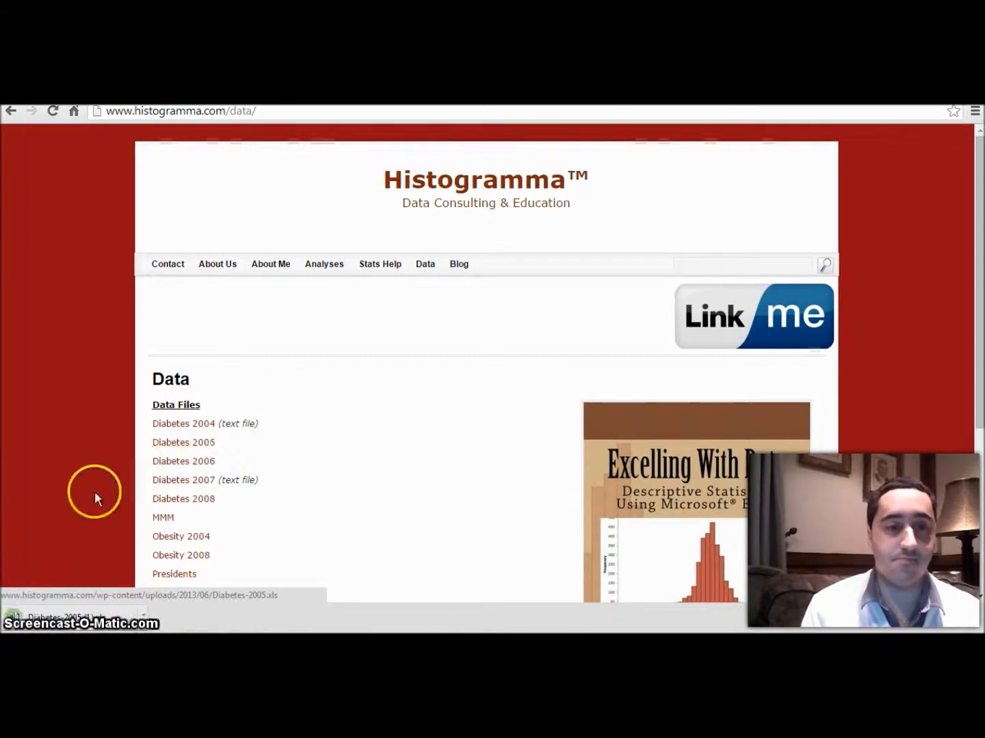
click(87, 619)
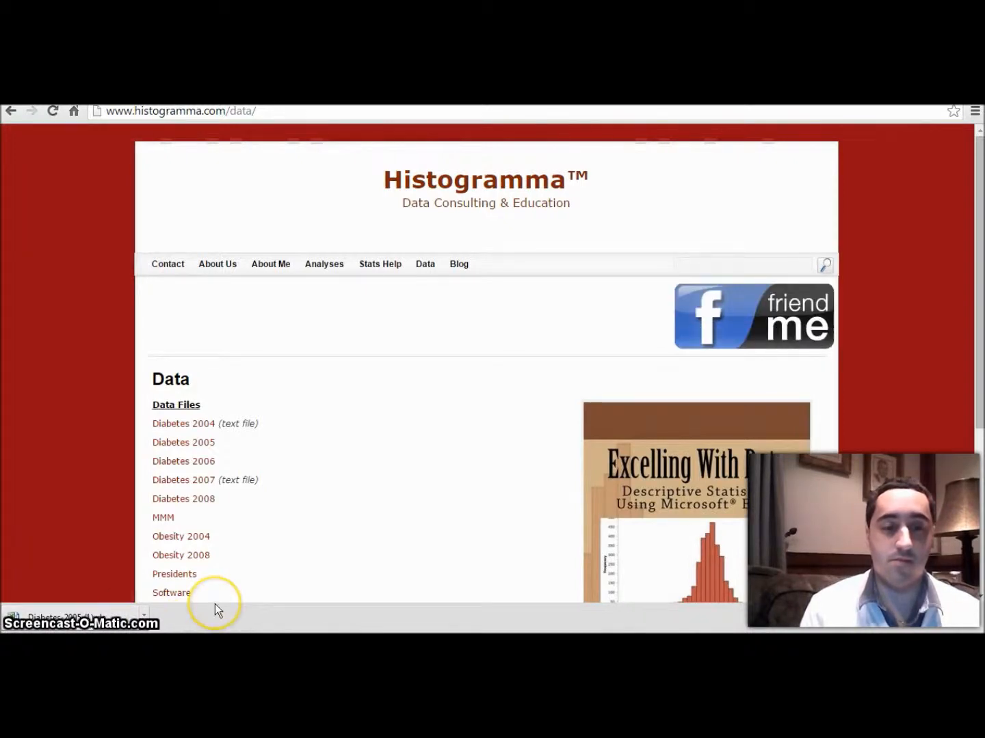
key(super)
click(247, 616)
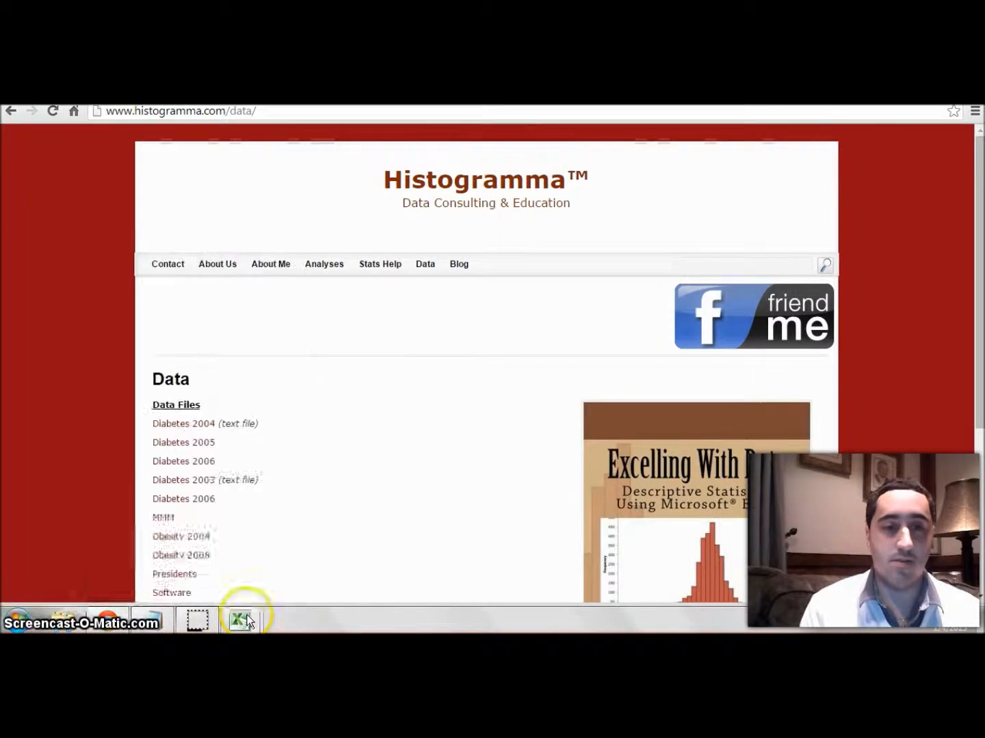
click(292, 564)
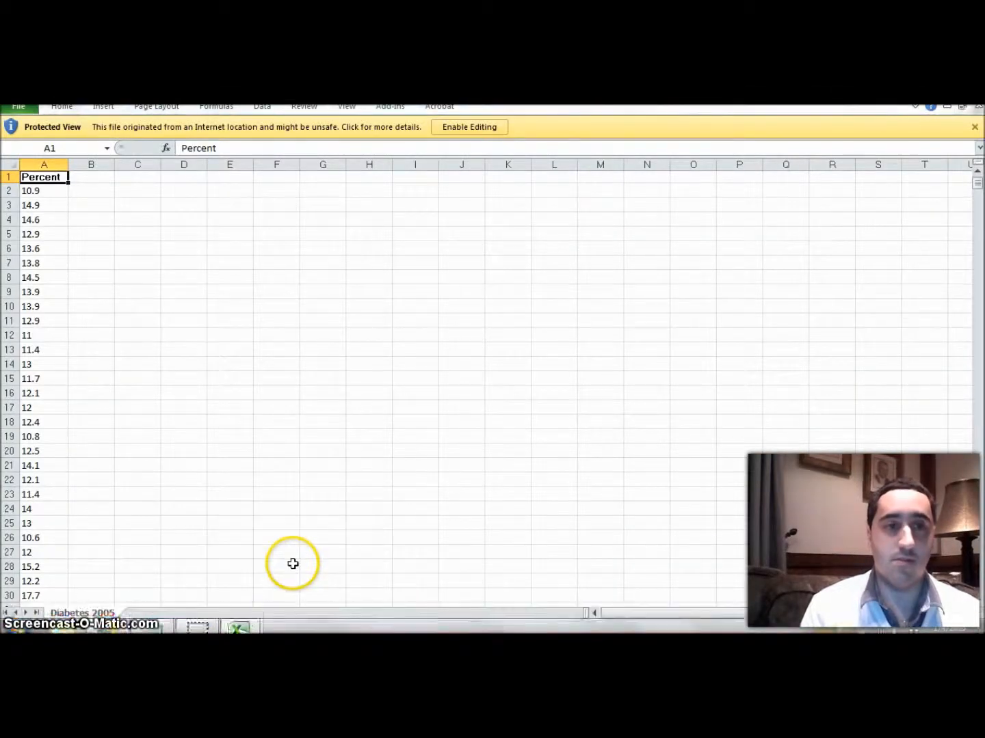
click(469, 130)
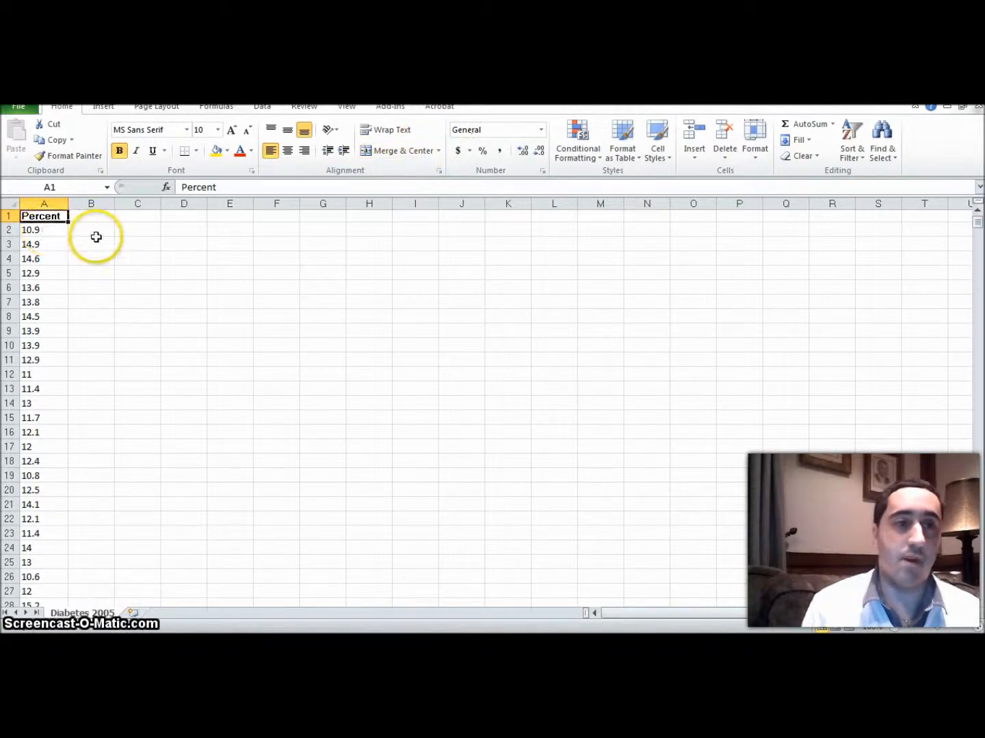
click(95, 216)
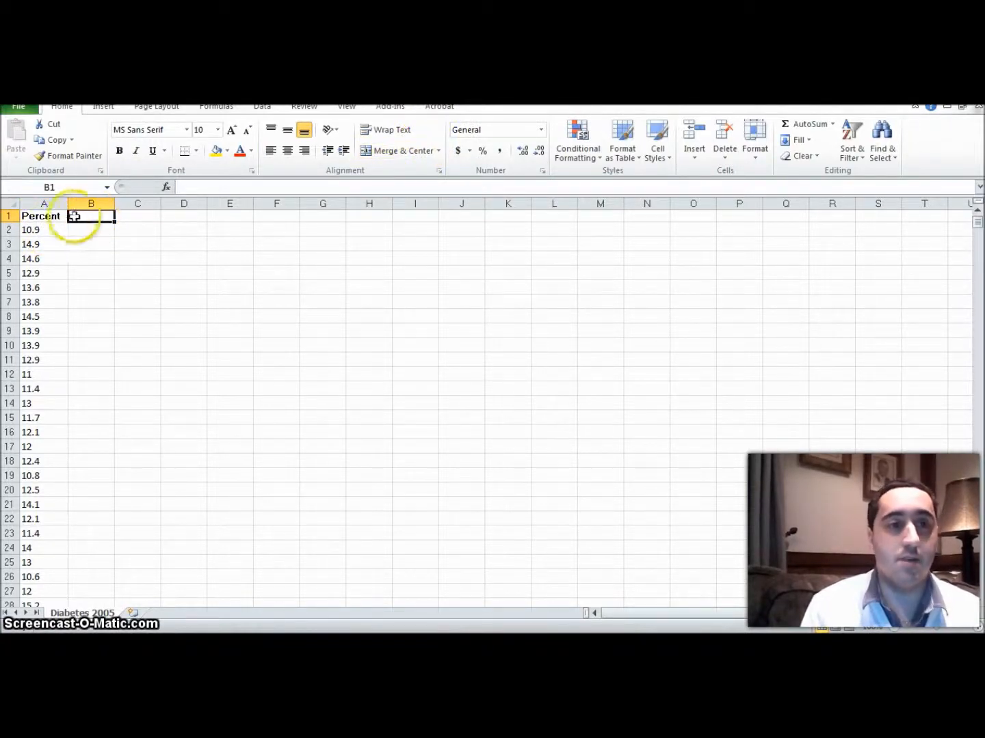
click(47, 217)
click(274, 384)
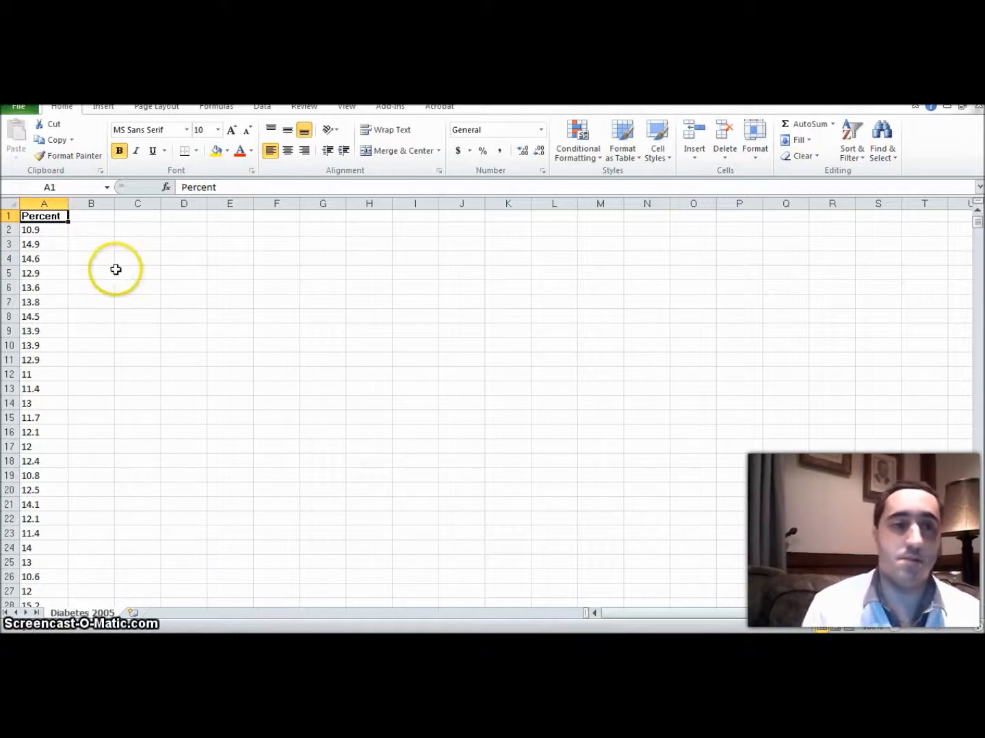
Step: Calculate the minimum of the Percent column in cell B1 with =min(A1:A3220), checking the sheet's end for the last data row
click(96, 218)
text(=)
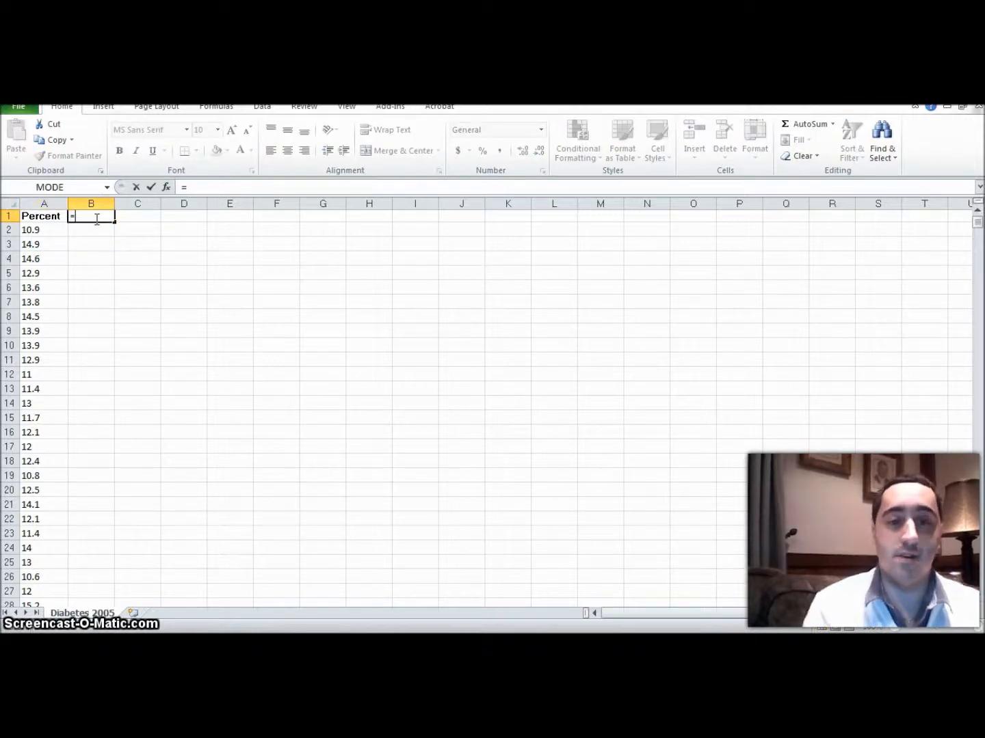
text(min()
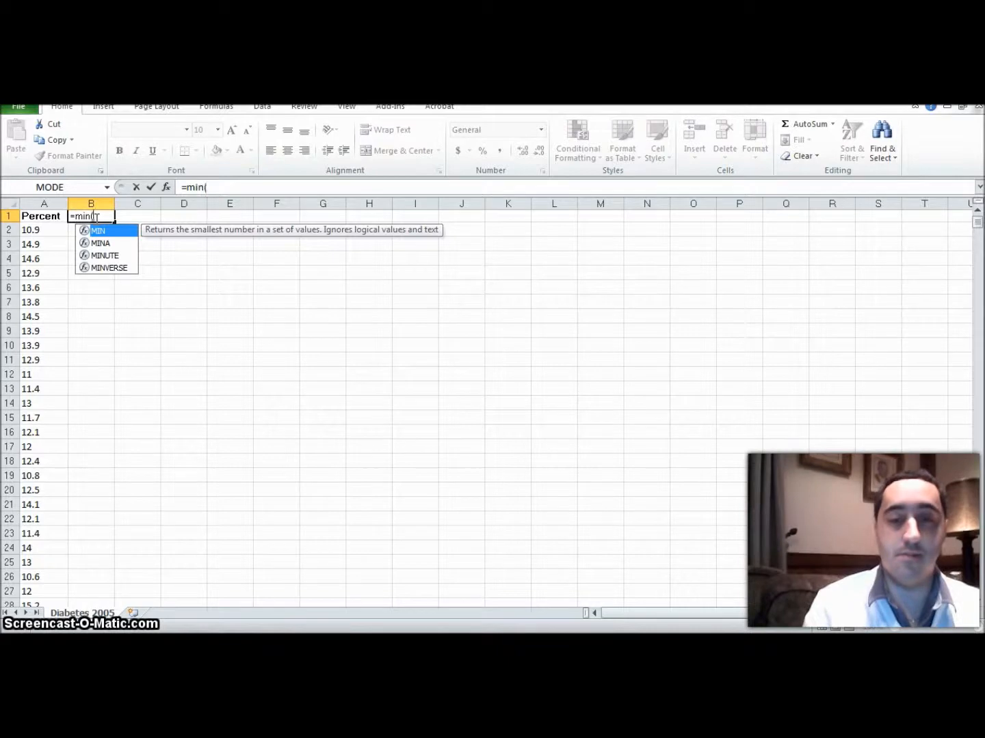
text(A)
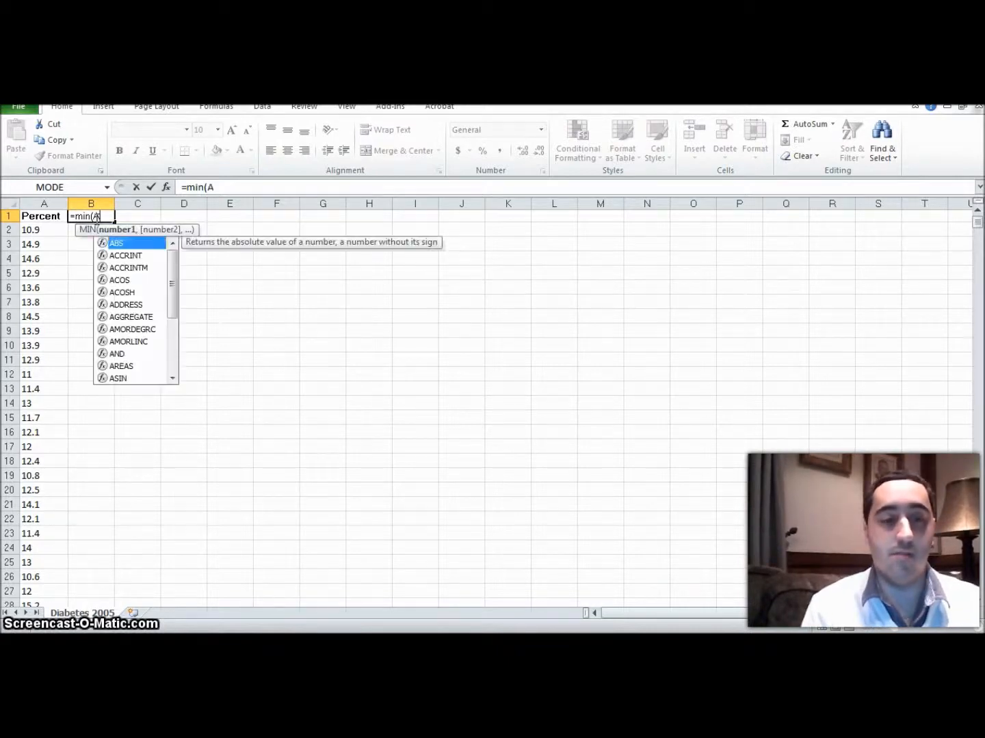
text(1)
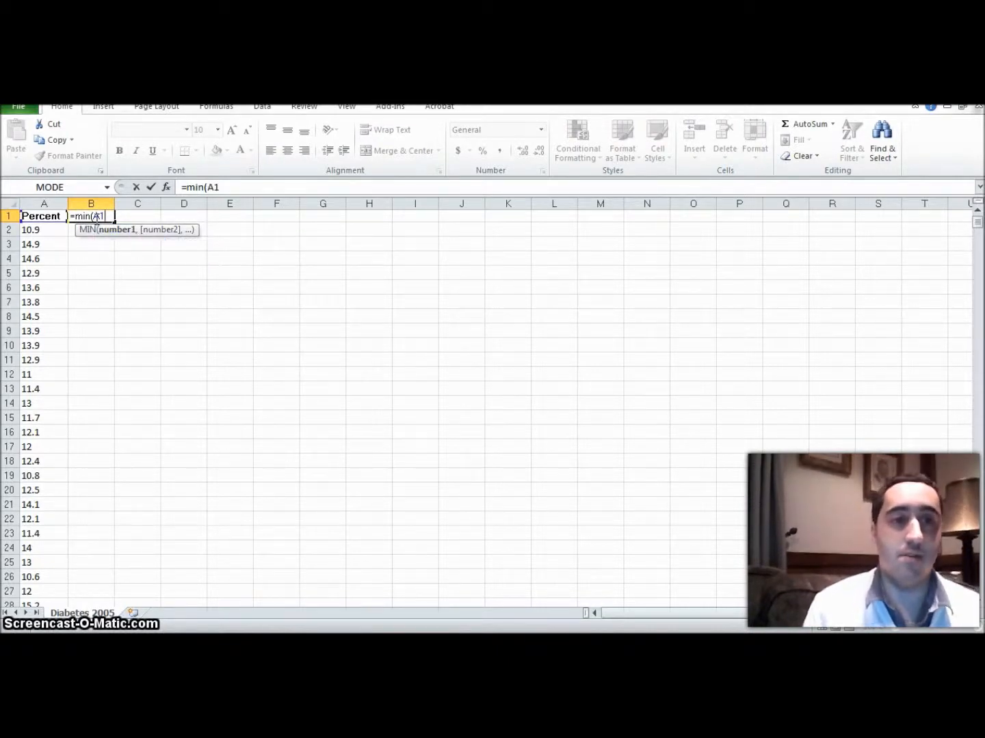
text(:)
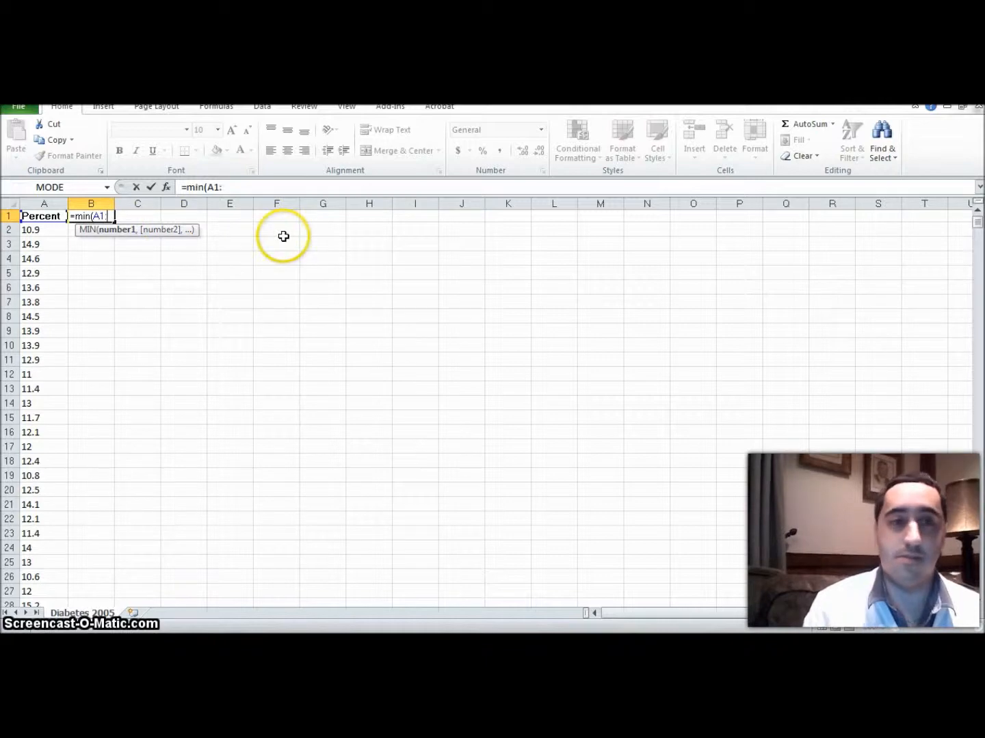
drag(976, 221, 975, 604)
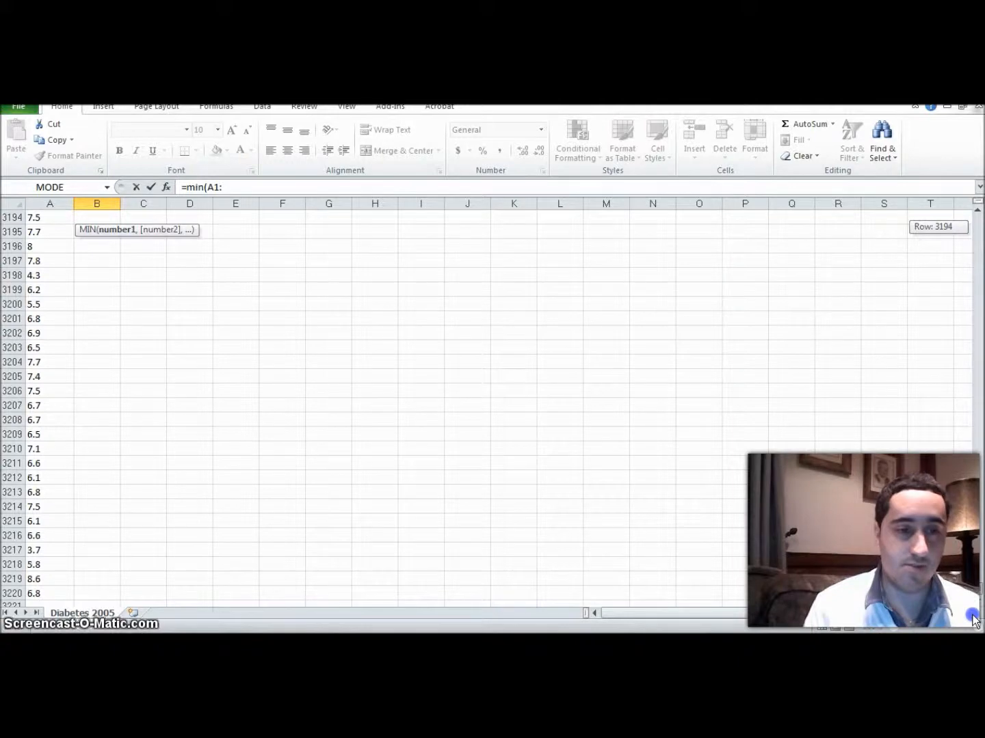
drag(975, 620, 977, 208)
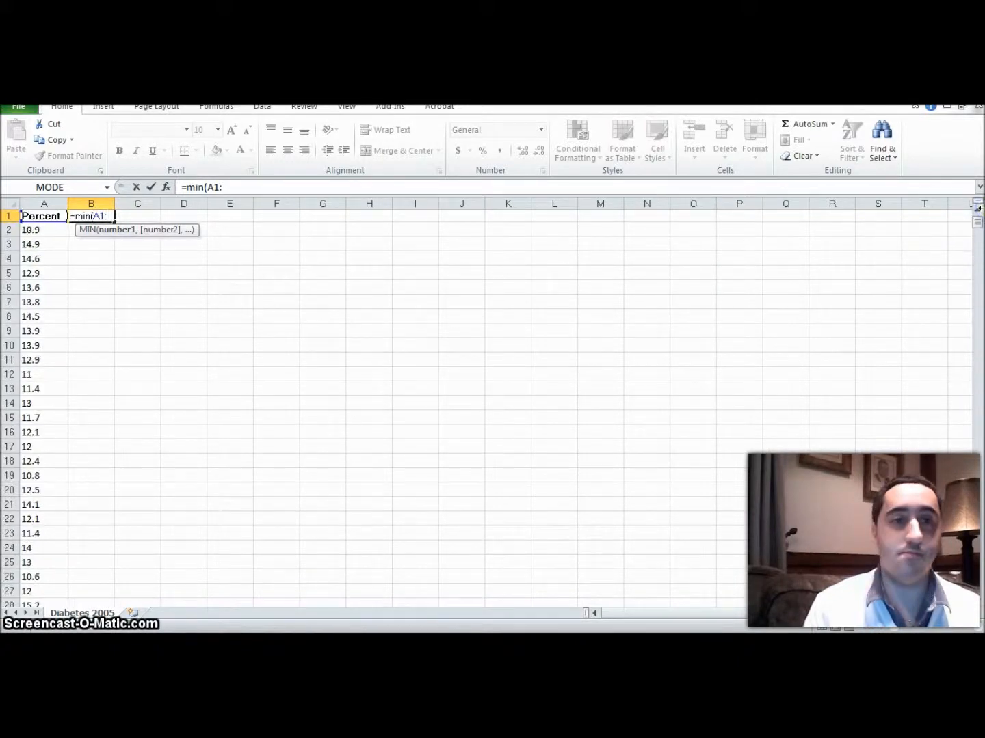
text(A3)
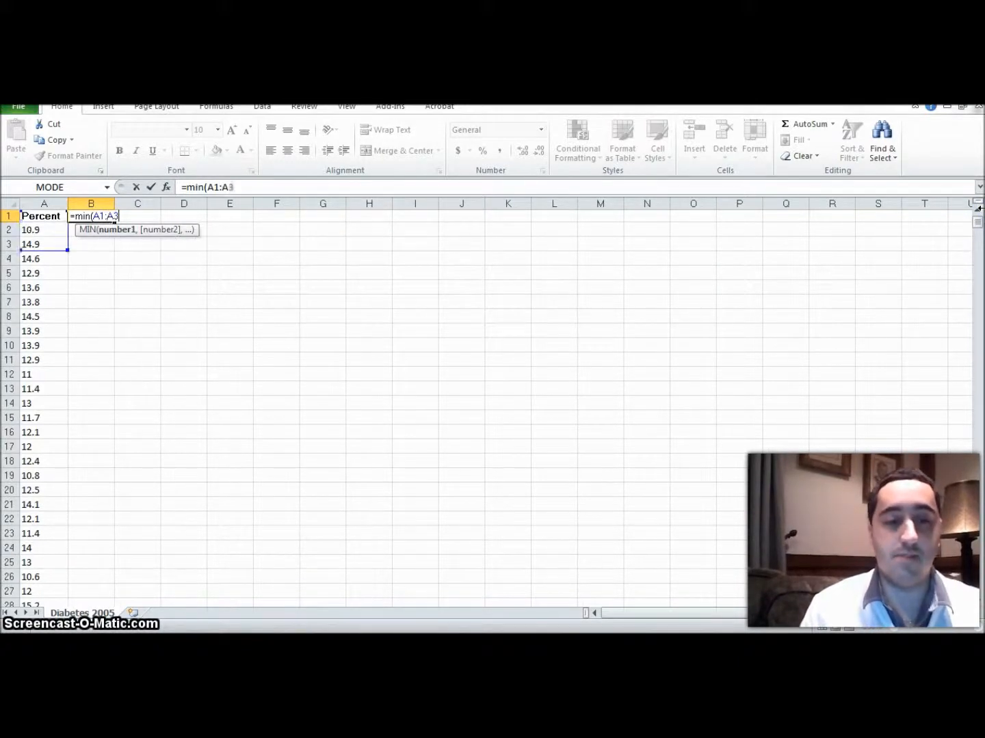
text(220))
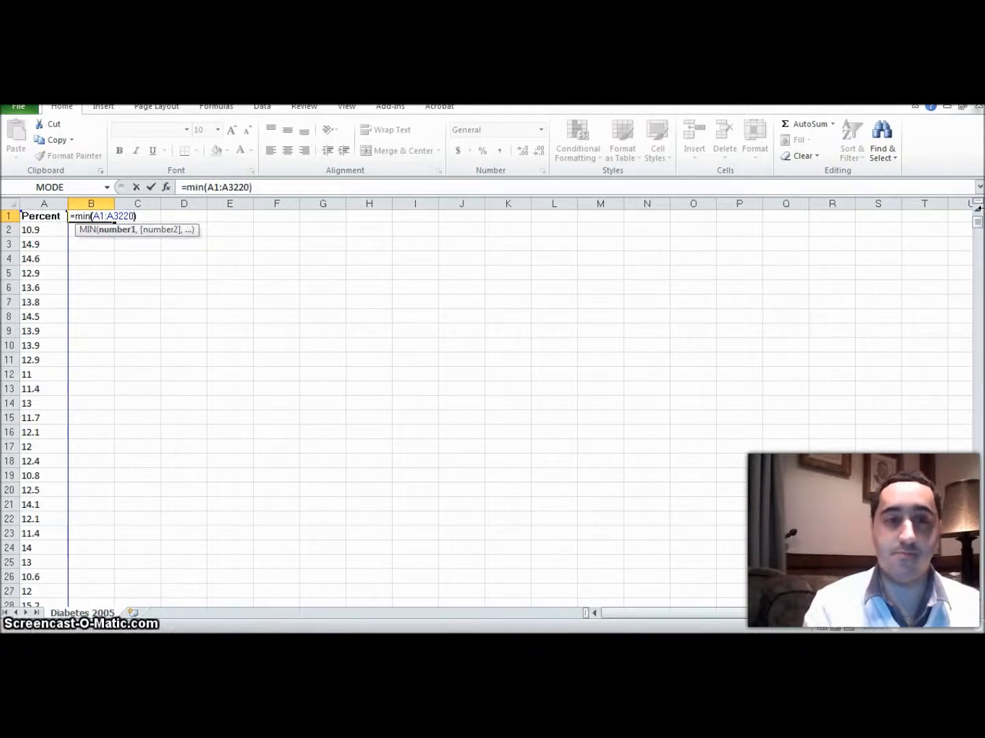
key(Return)
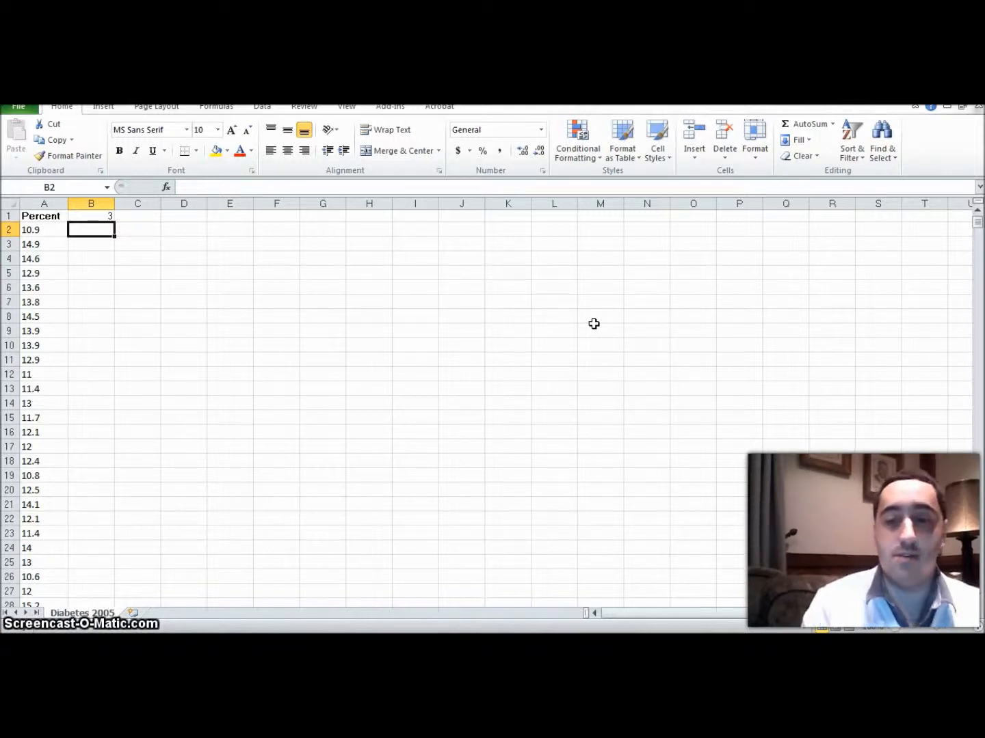
Step: Calculate the maximum of the Percent column in cell B2 with =max(A1:A3220)
text(=)
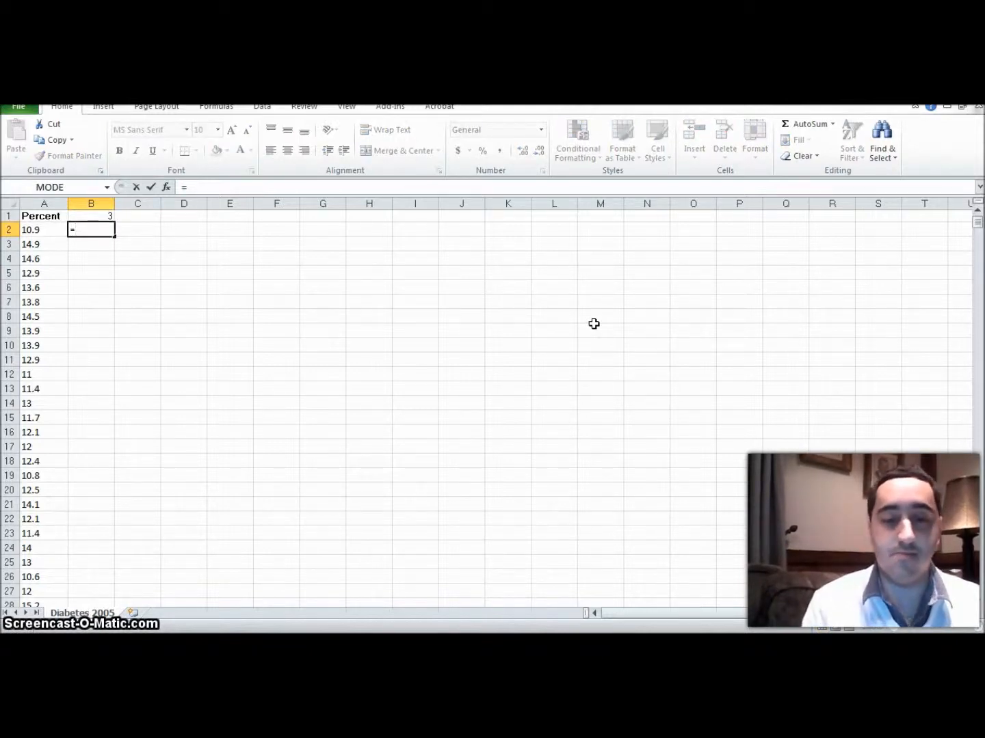
text(max)
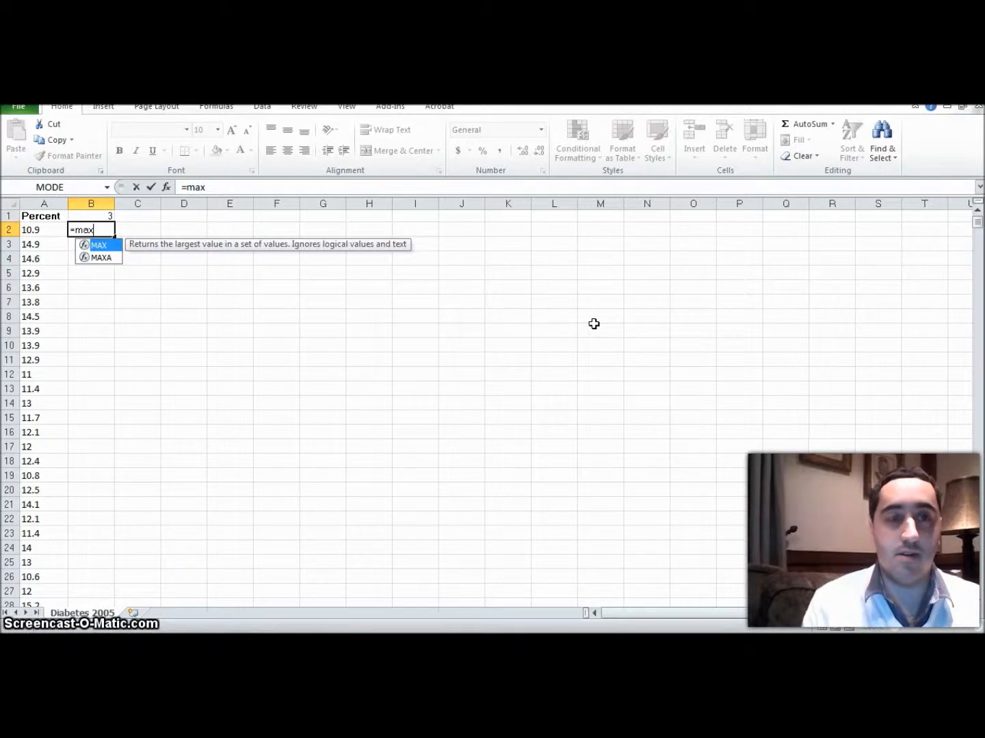
text((A1:)
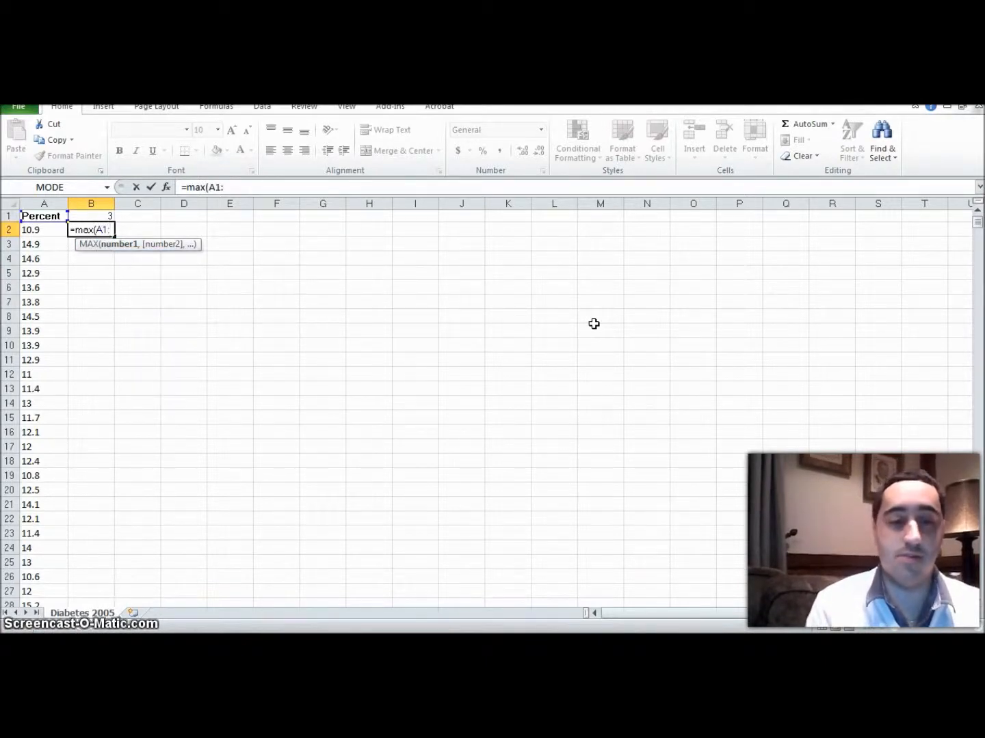
text(A3220)
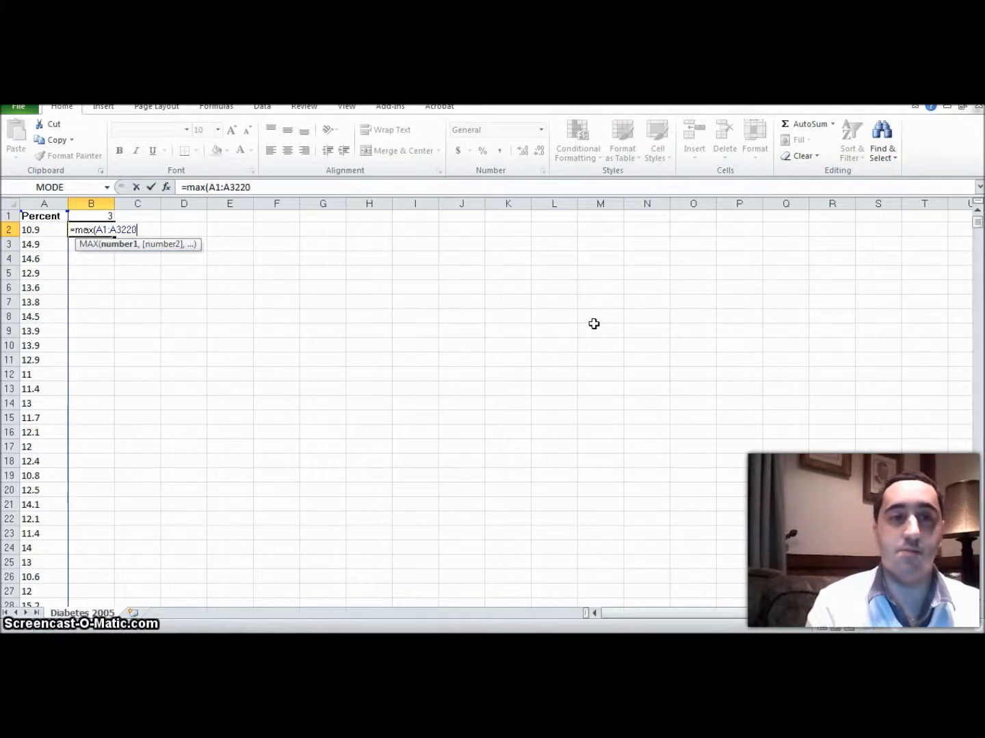
key(Return)
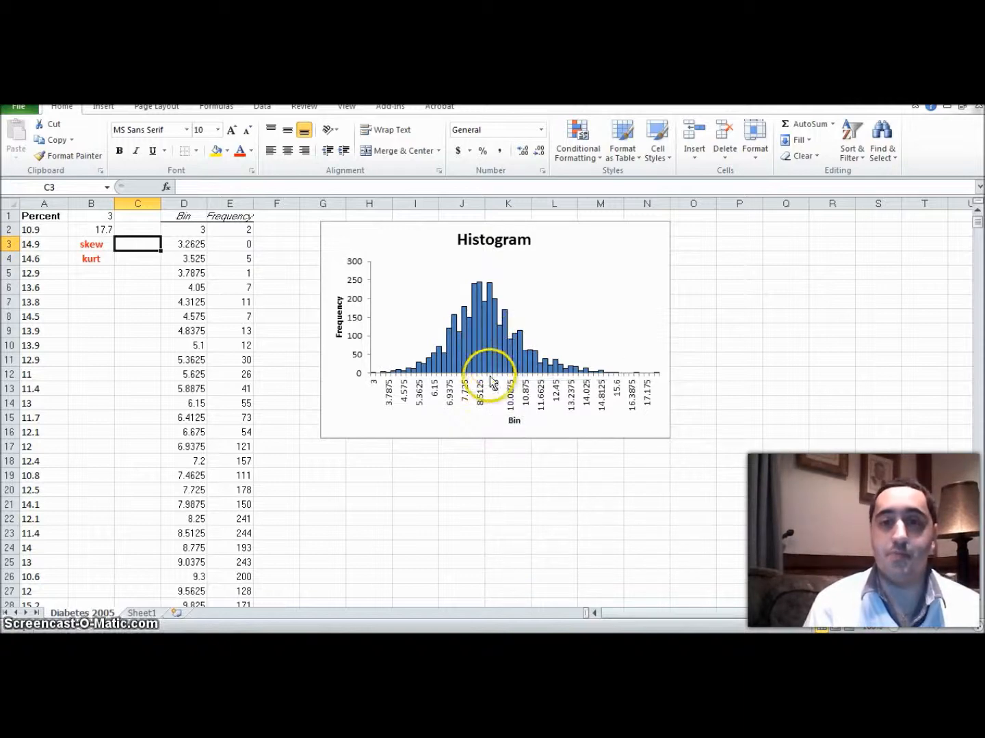
Step: Calculate the skewness of the Percent data in cell C3 with =skew(A2:A3220) and compare it with the histogram
mouse_move(483, 372)
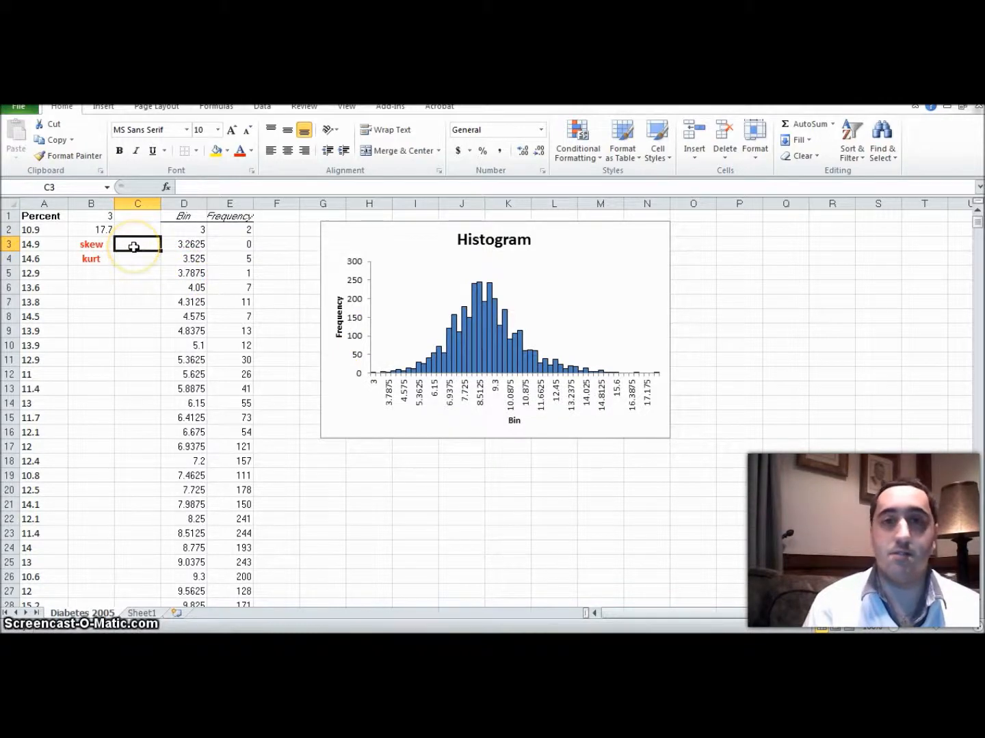
text(=)
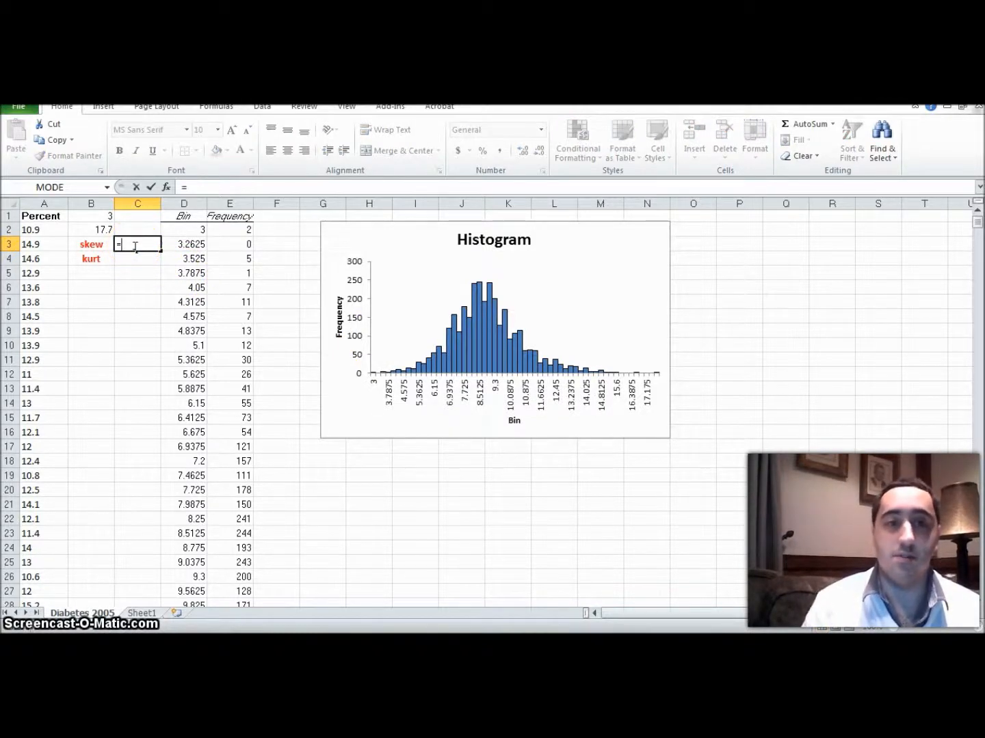
text(skew)
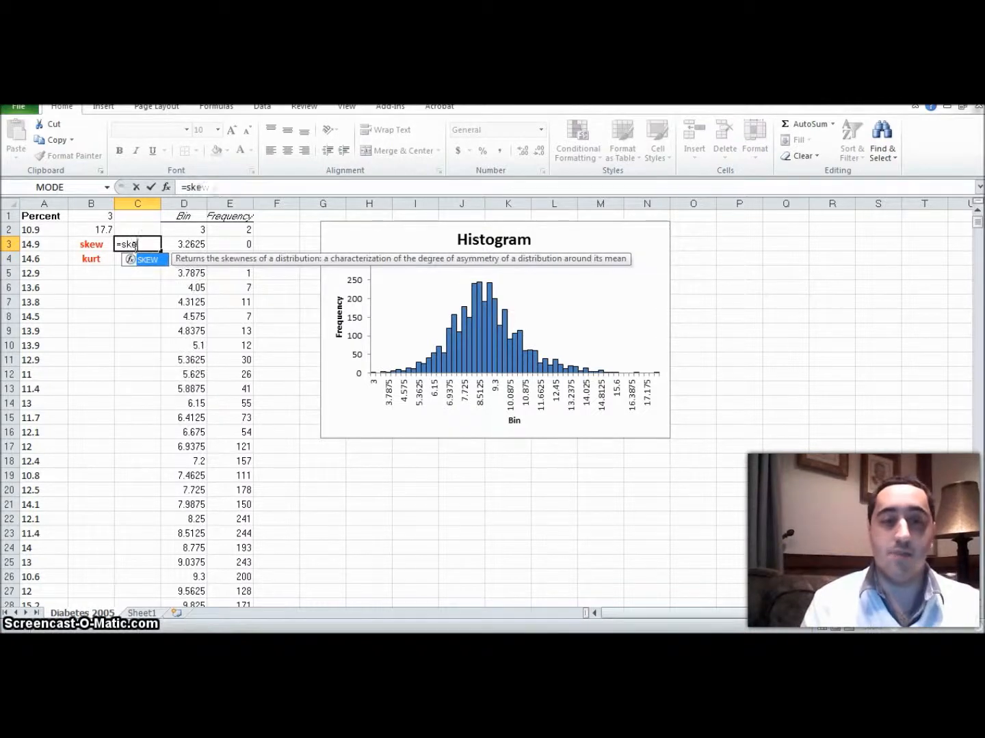
text(()
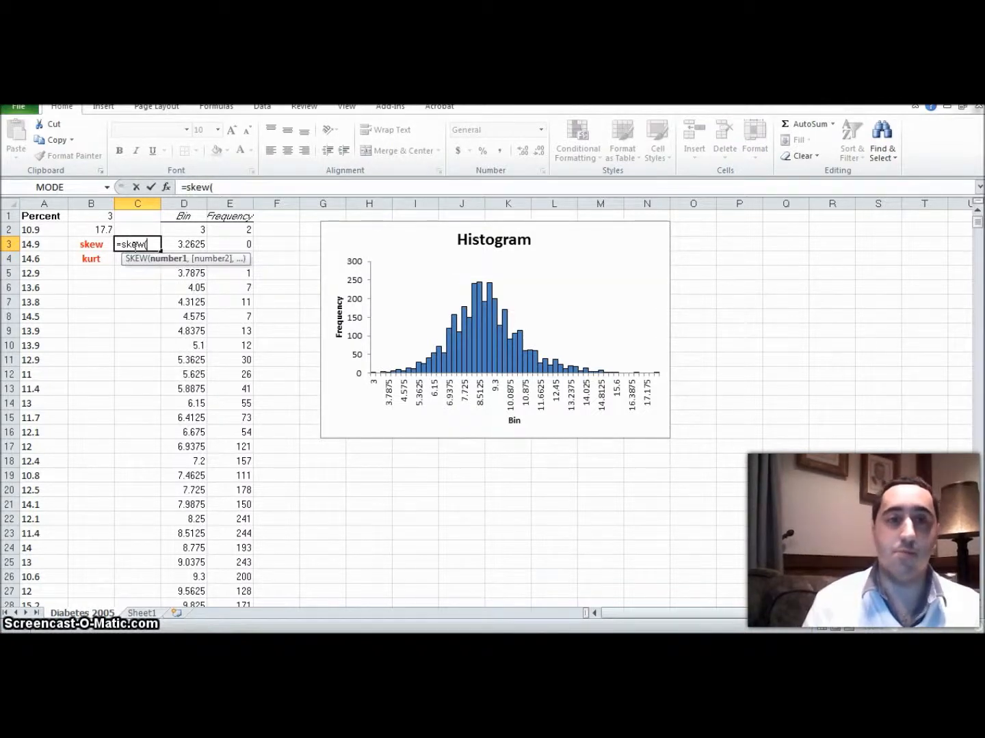
text(A)
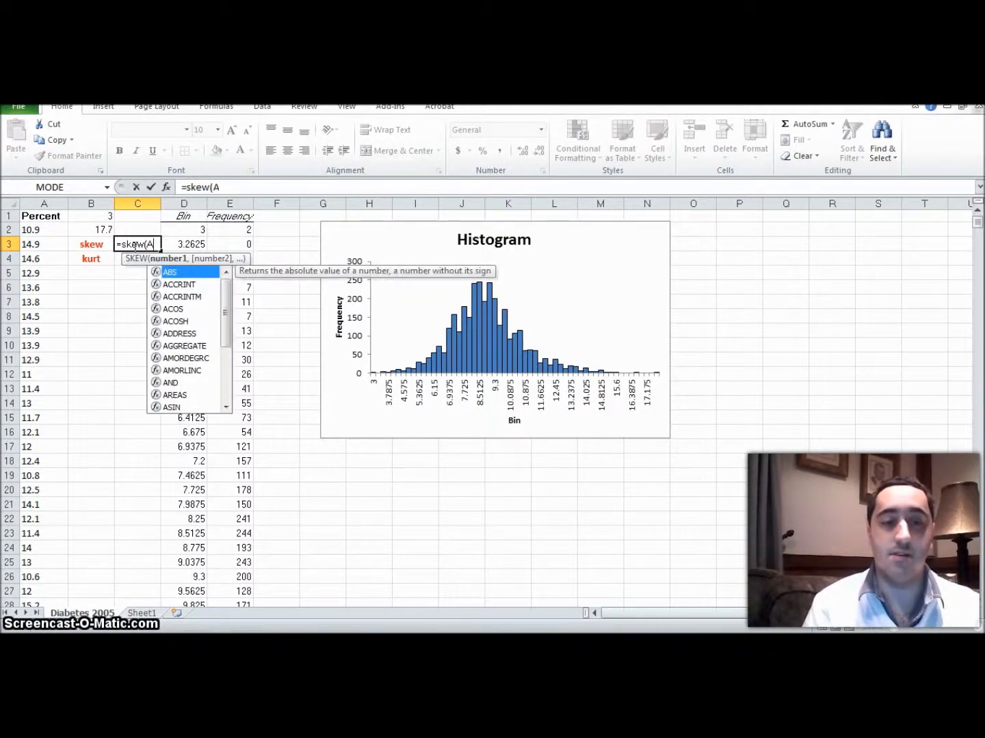
text(2:)
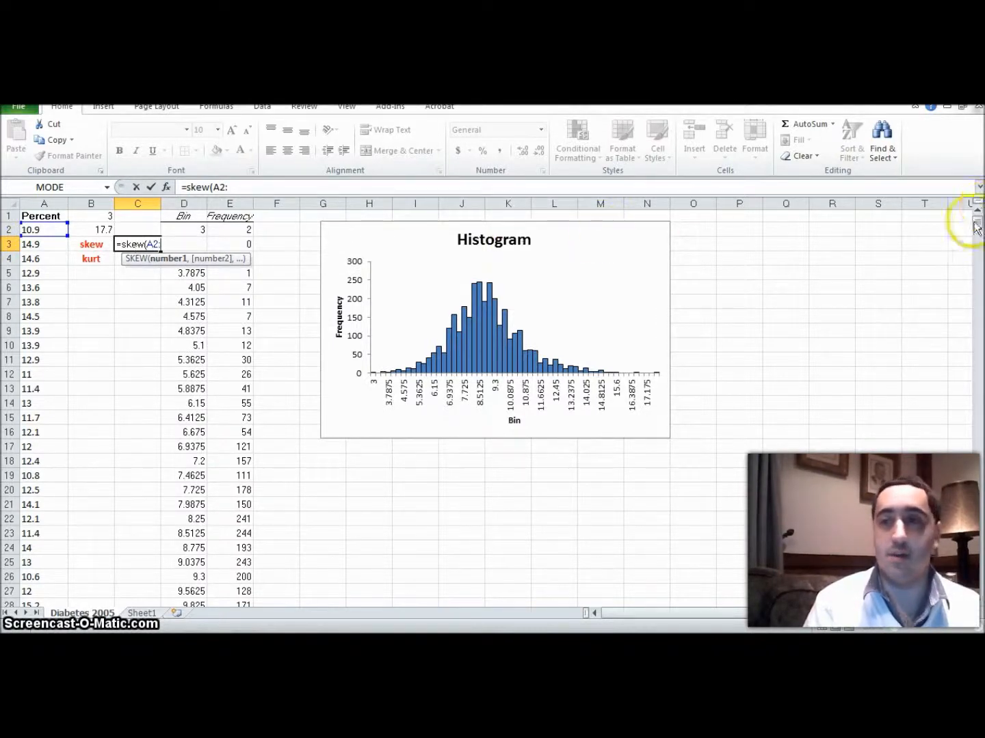
drag(976, 221, 981, 376)
drag(969, 578, 979, 214)
text(A3220)
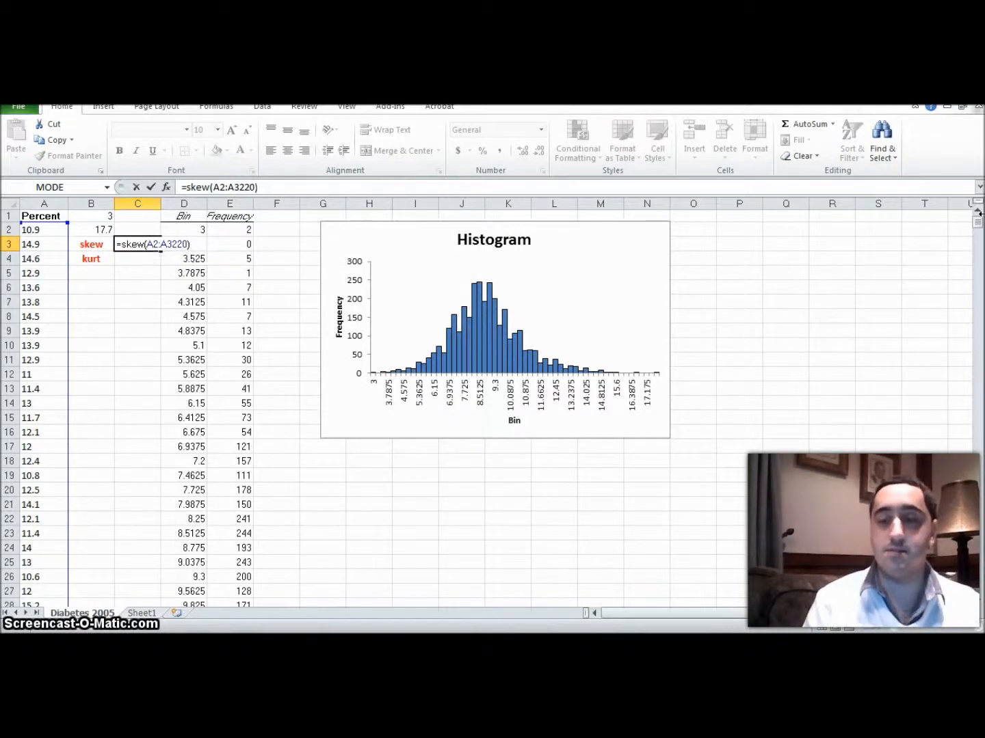
key(Return)
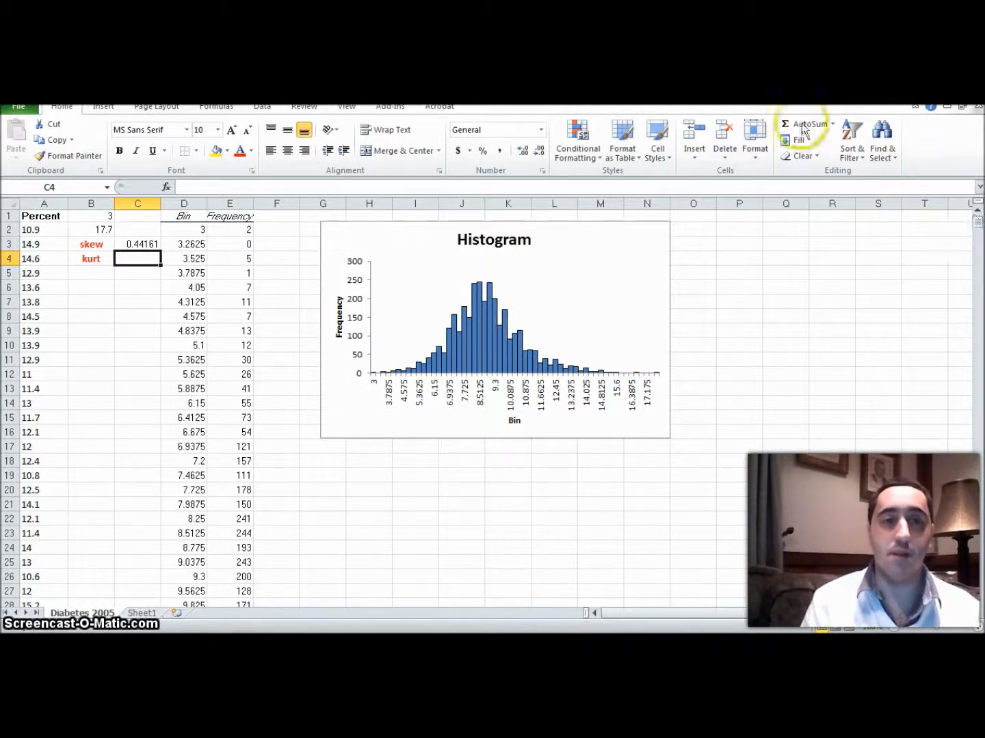
click(142, 244)
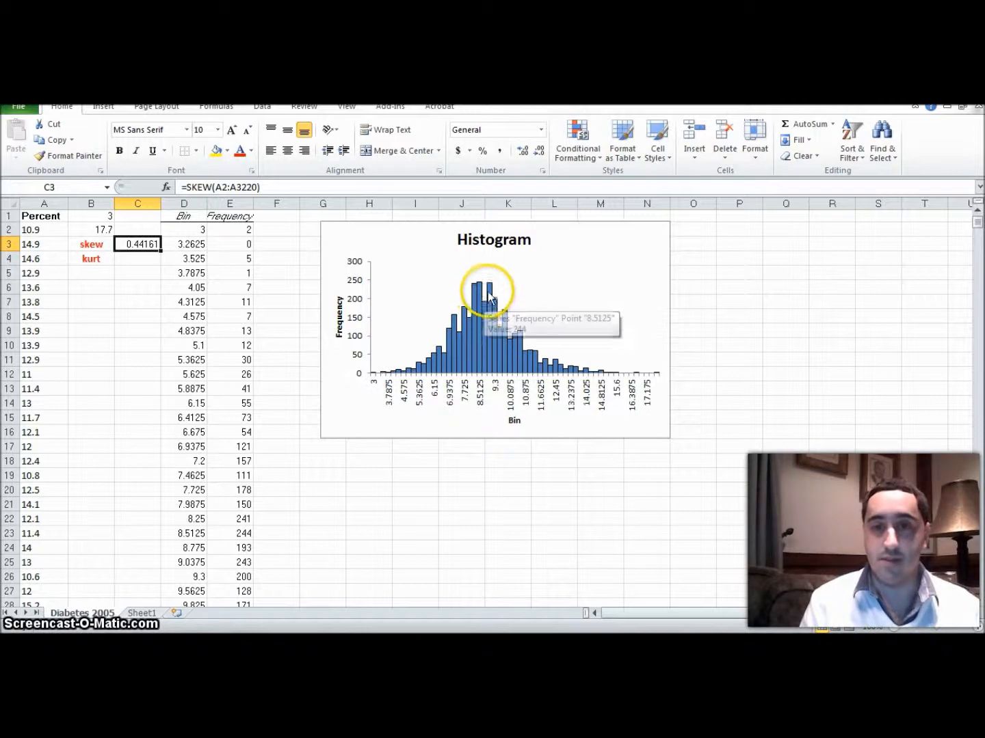
mouse_move(488, 293)
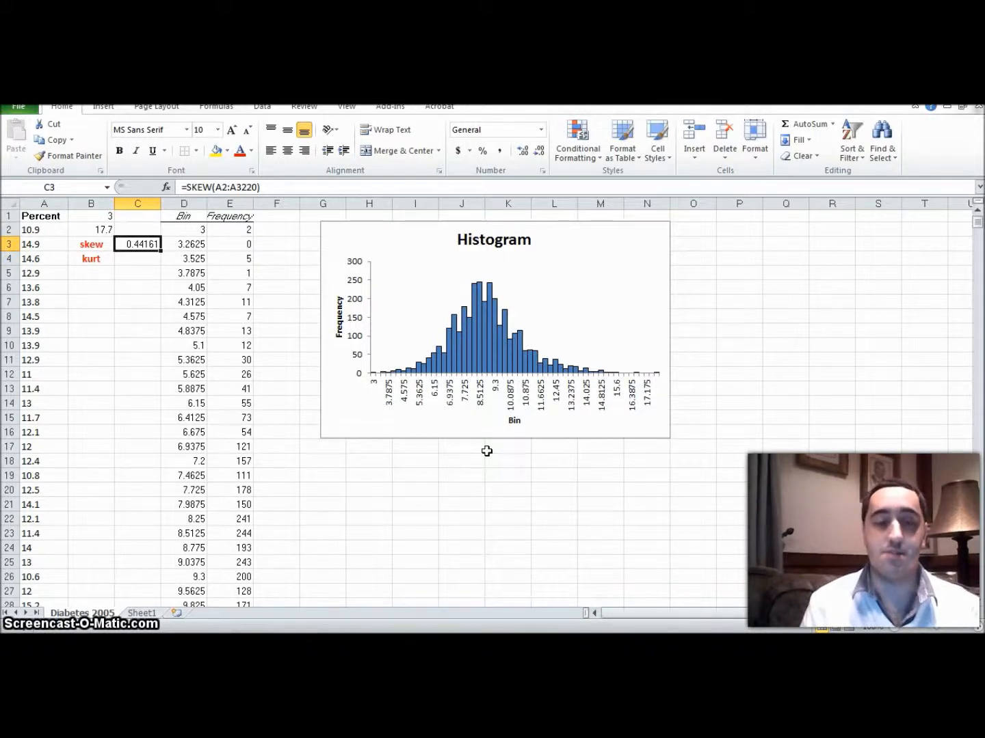
Step: Switch to the Obesity 2004 workbook and calculate the skewness of column A in cell C3 with =skew(A1:A3141)
key(alt+Tab)
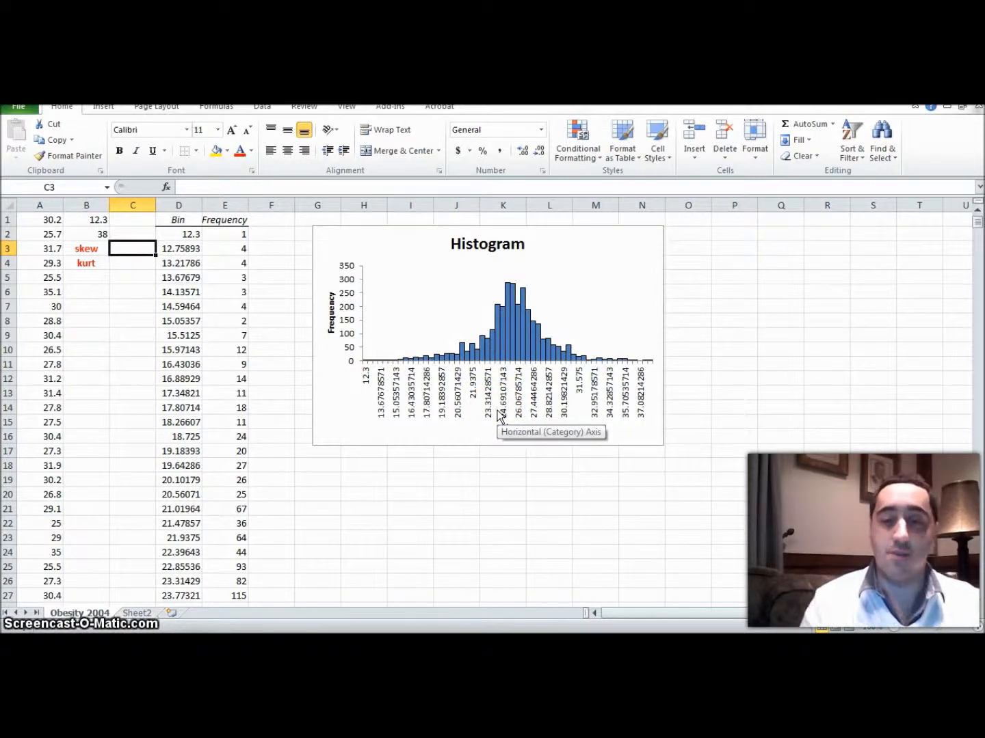
text(=sk)
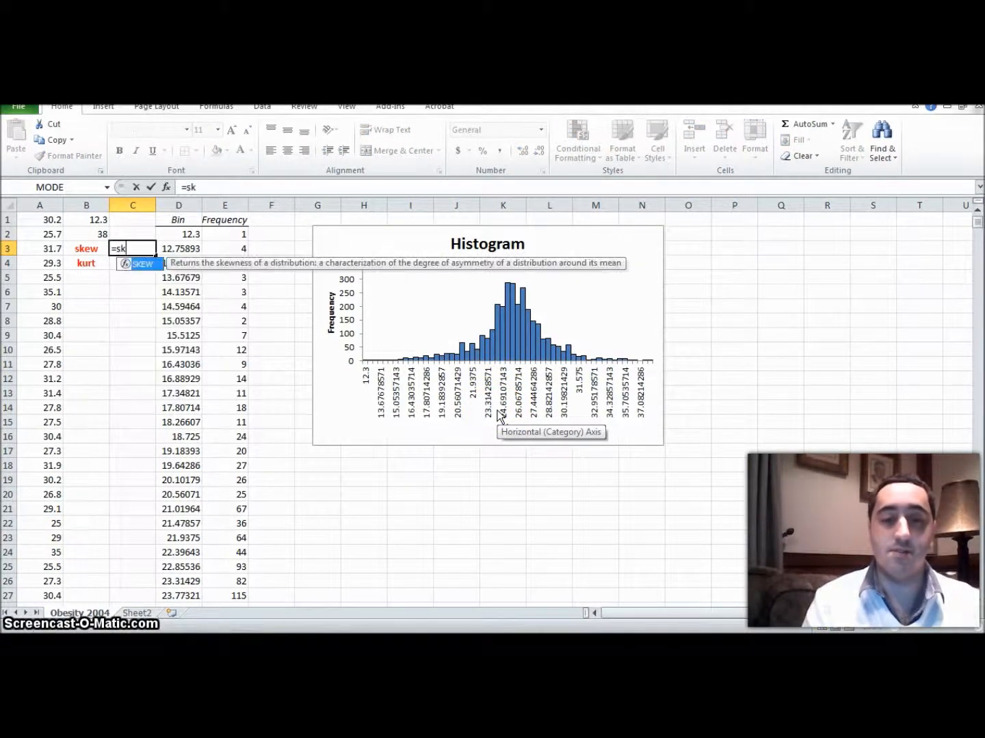
text(ew(A)
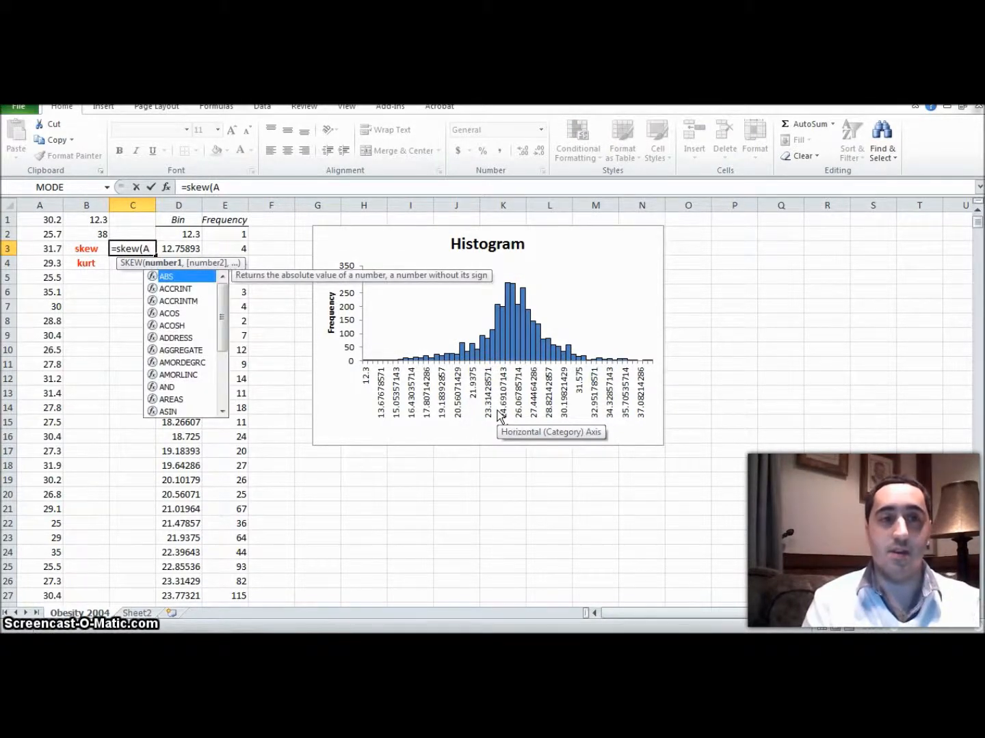
text(2)
key(BackSpace)
text(1)
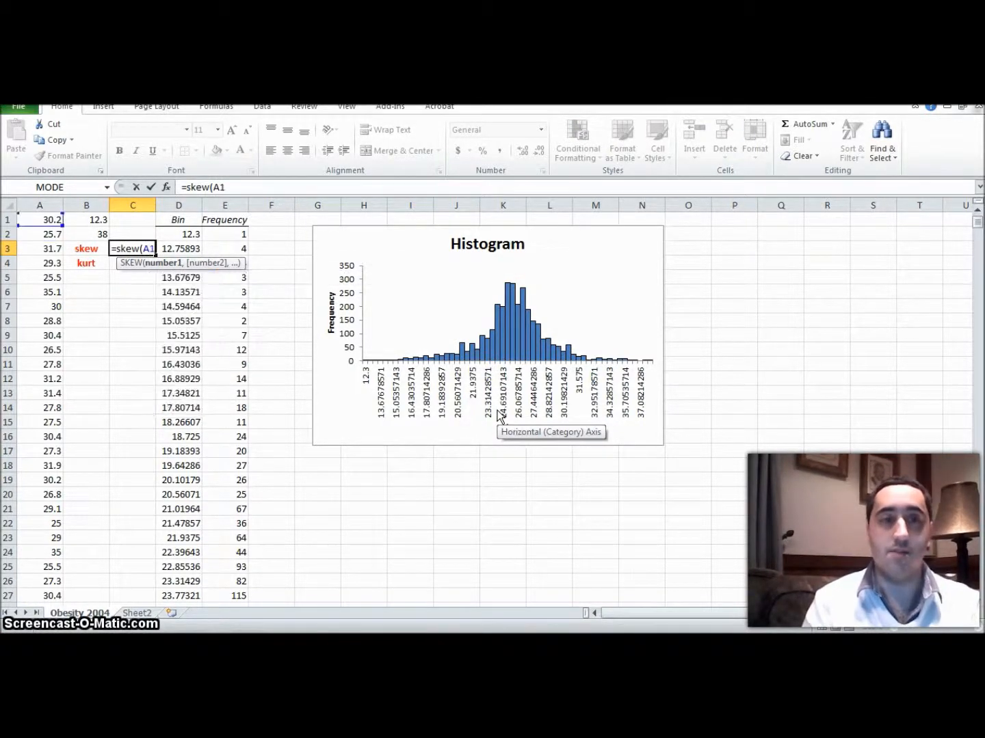
text(:)
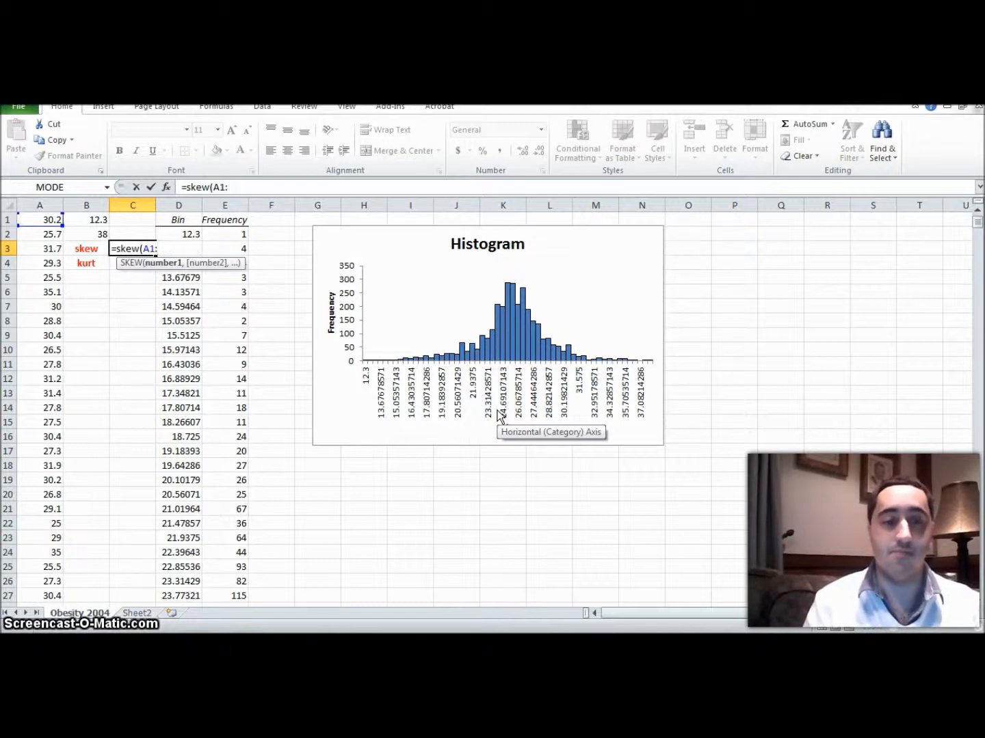
text(A3141)
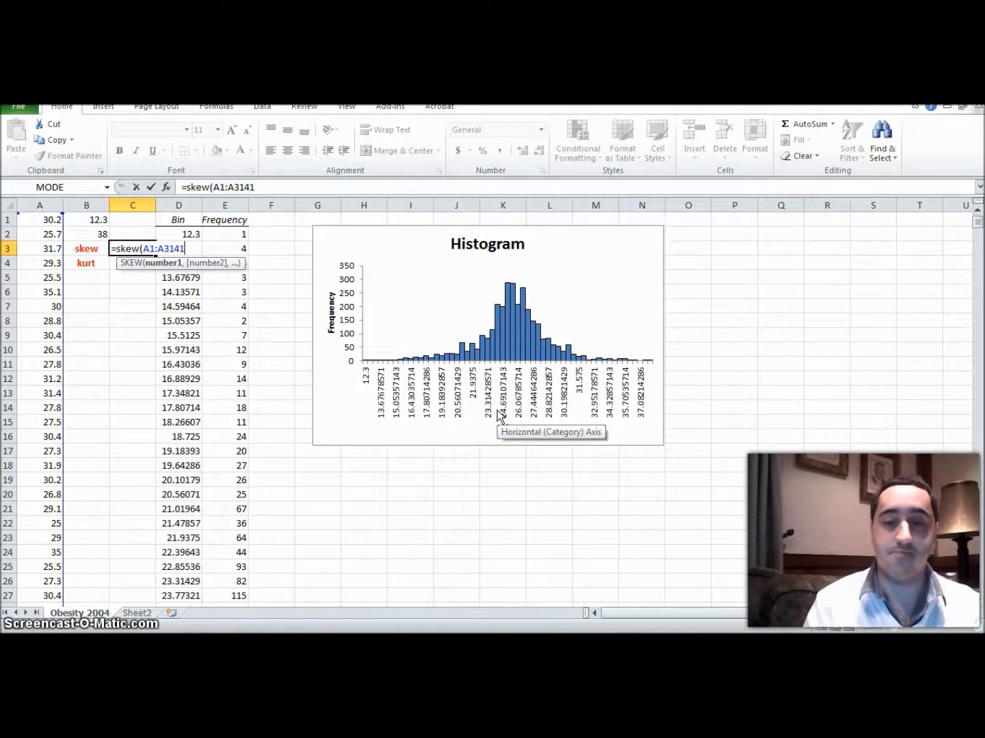
text())
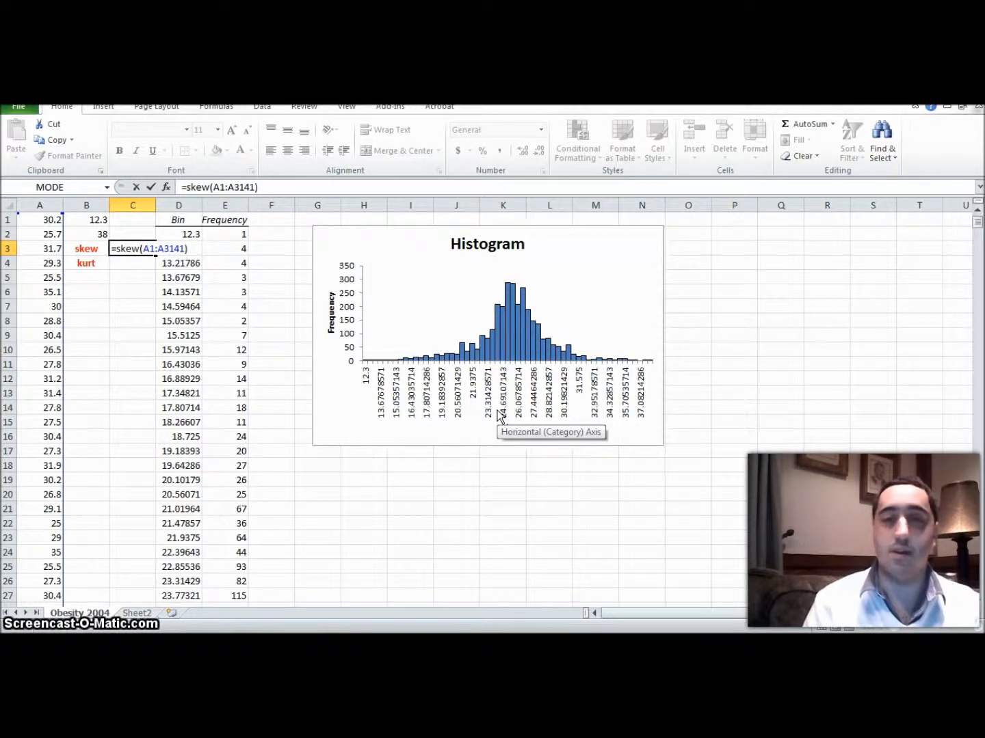
key(Return)
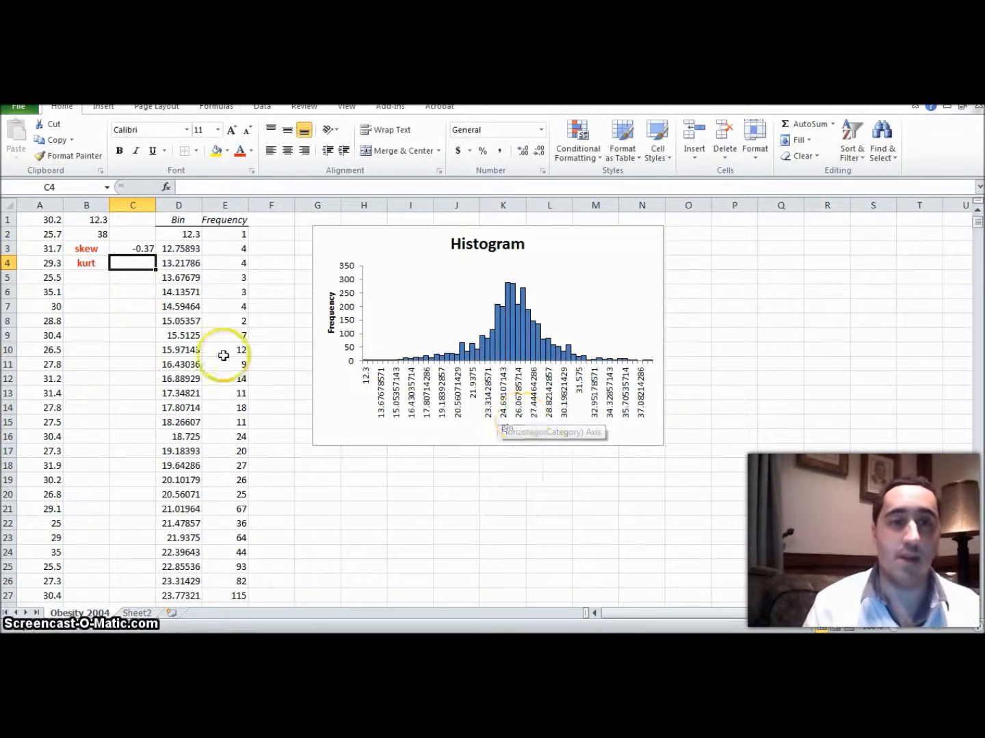
click(137, 250)
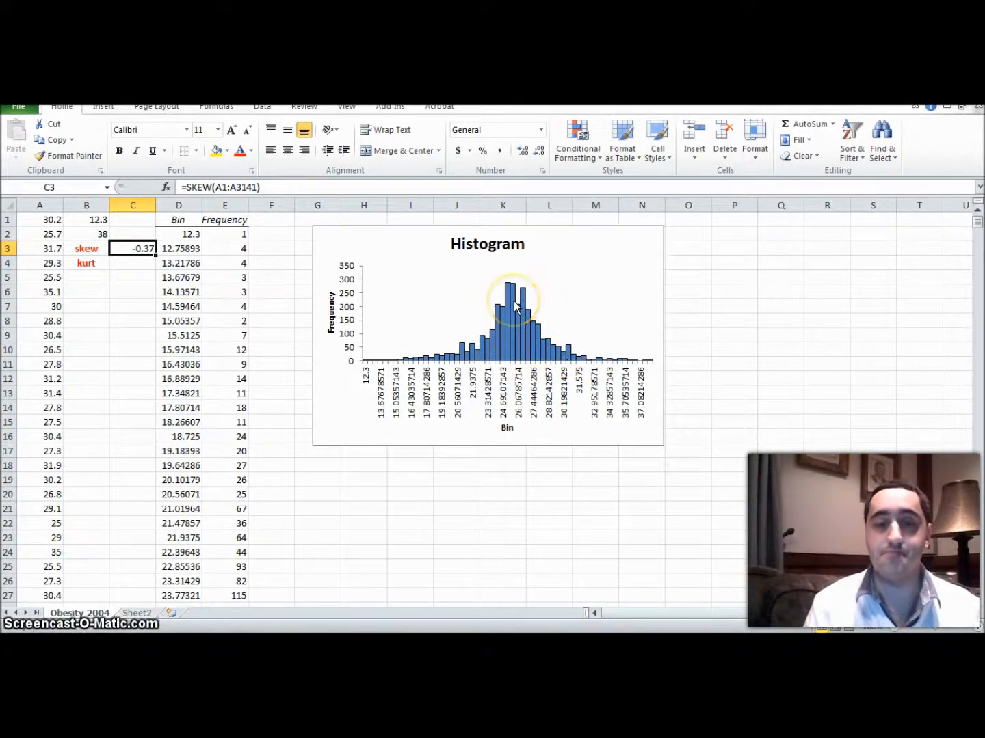
Step: Switch back to the Diabetes 2005 workbook and calculate the kurtosis of the Percent data in cell C4 with =kurt(a2:a3220)
key(alt+Tab)
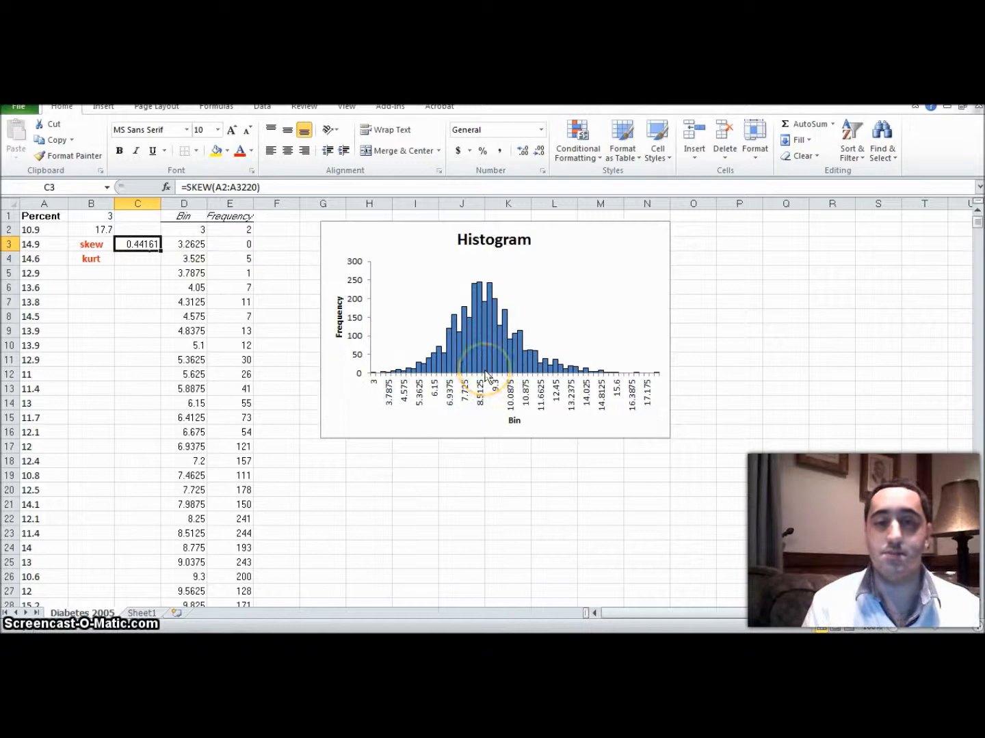
mouse_move(487, 377)
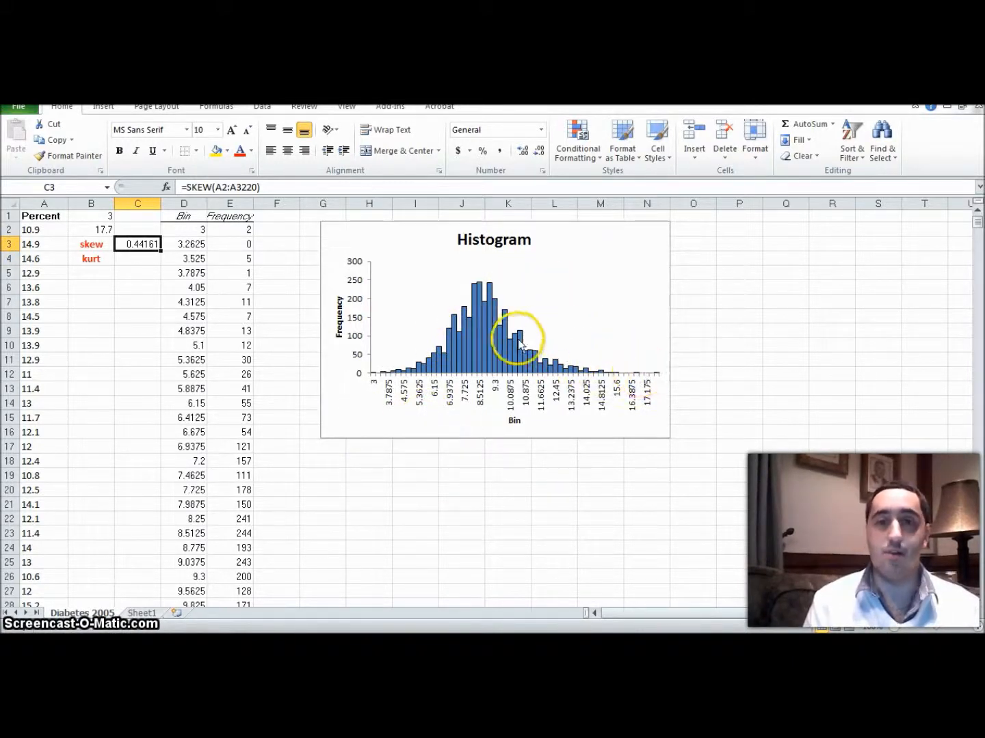
key(Down)
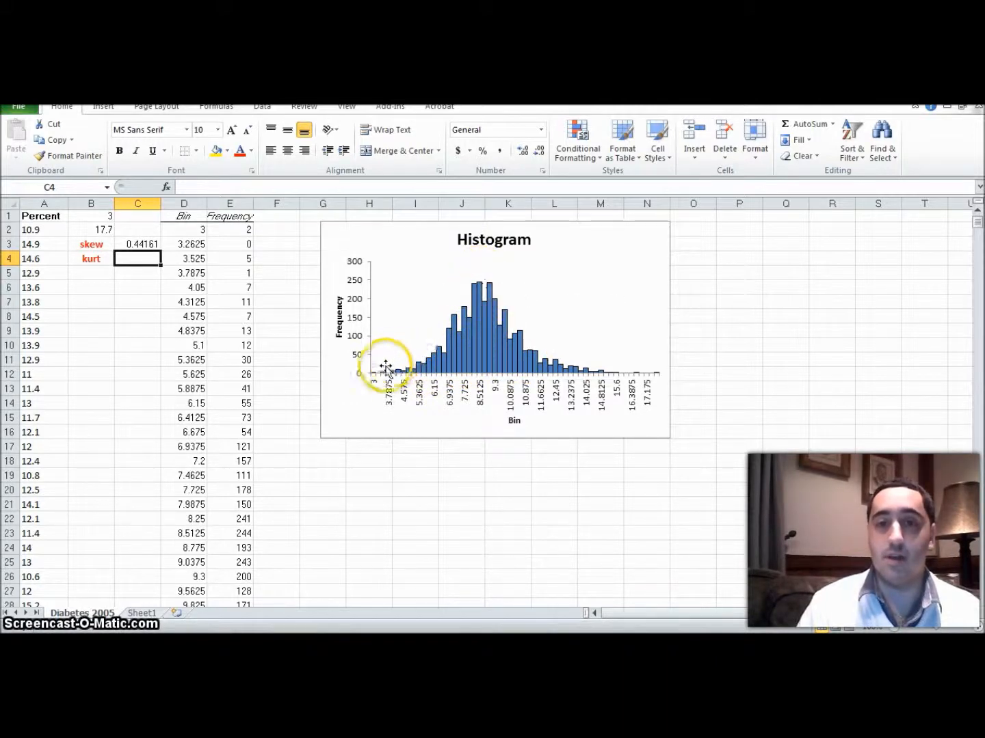
mouse_move(392, 375)
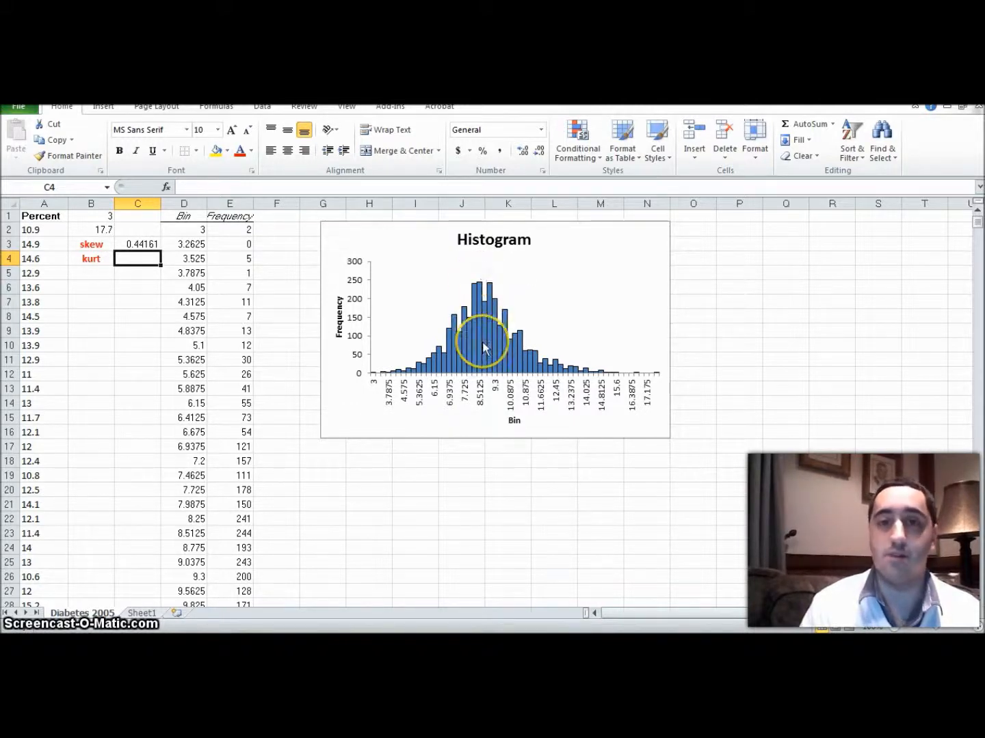
mouse_move(482, 341)
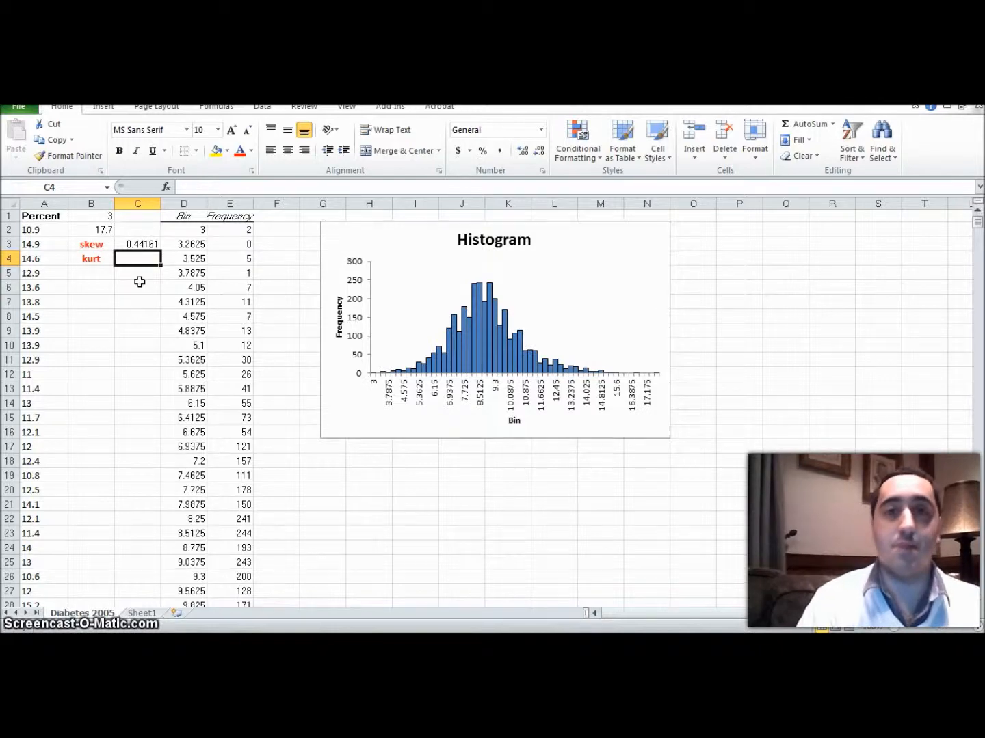
text(=)
text(k)
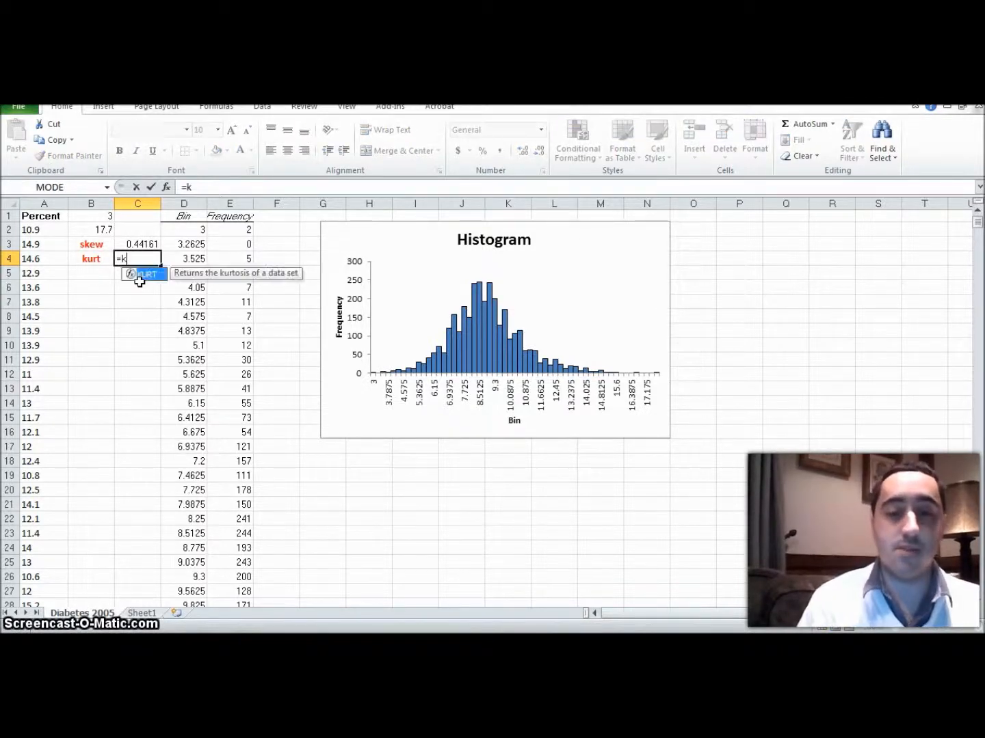
text(urt()
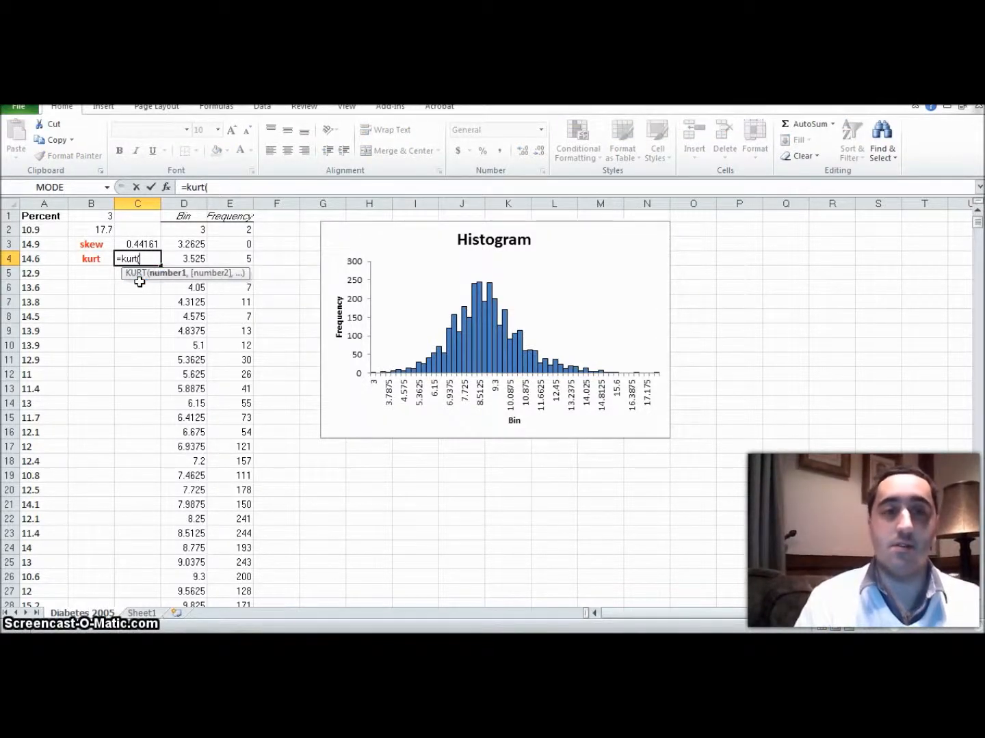
text(a2)
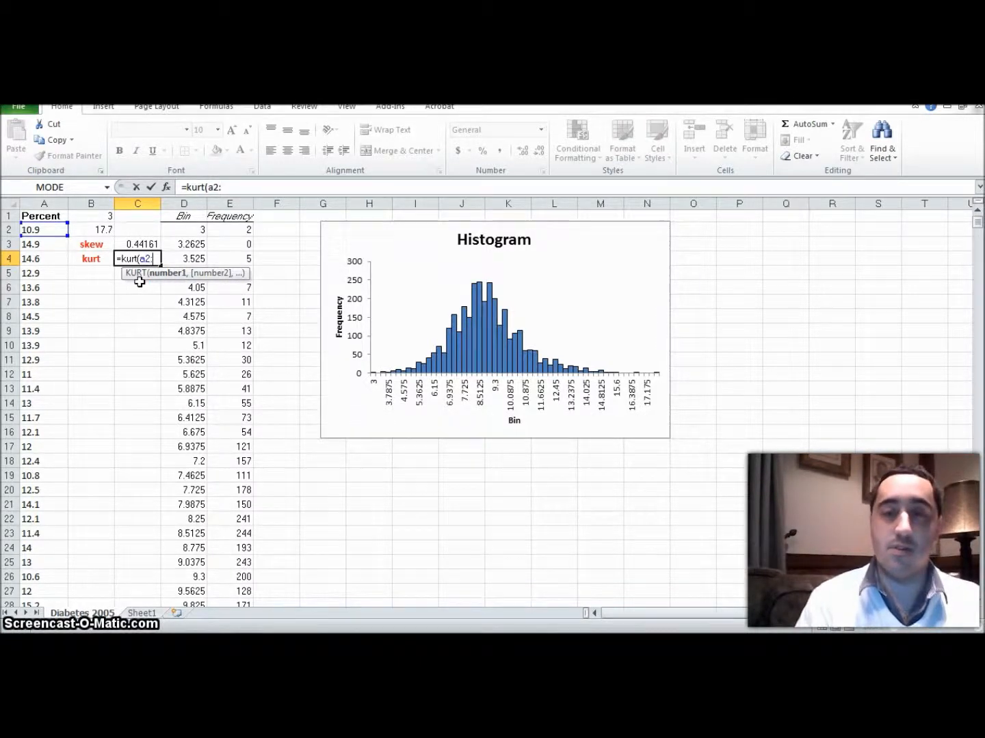
text(:a3220)
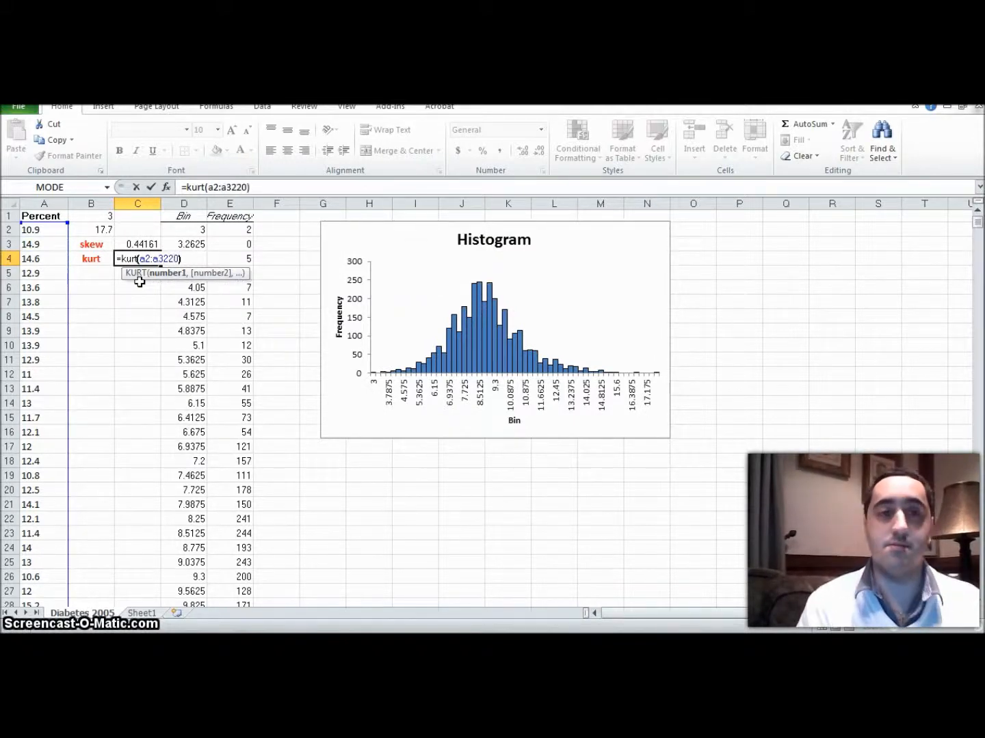
text())
key(Return)
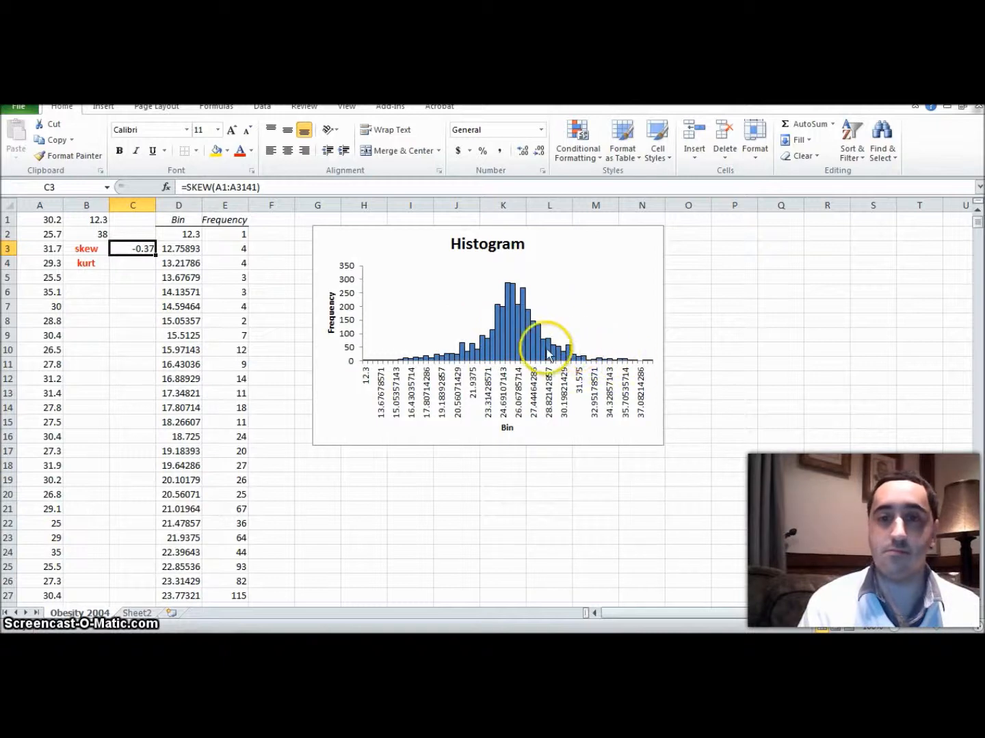
Step: Calculate the kurtosis of column A in cell C4 of the Obesity 2004 sheet with =kurt(a1:a3141) and compare it with the histogram
click(136, 264)
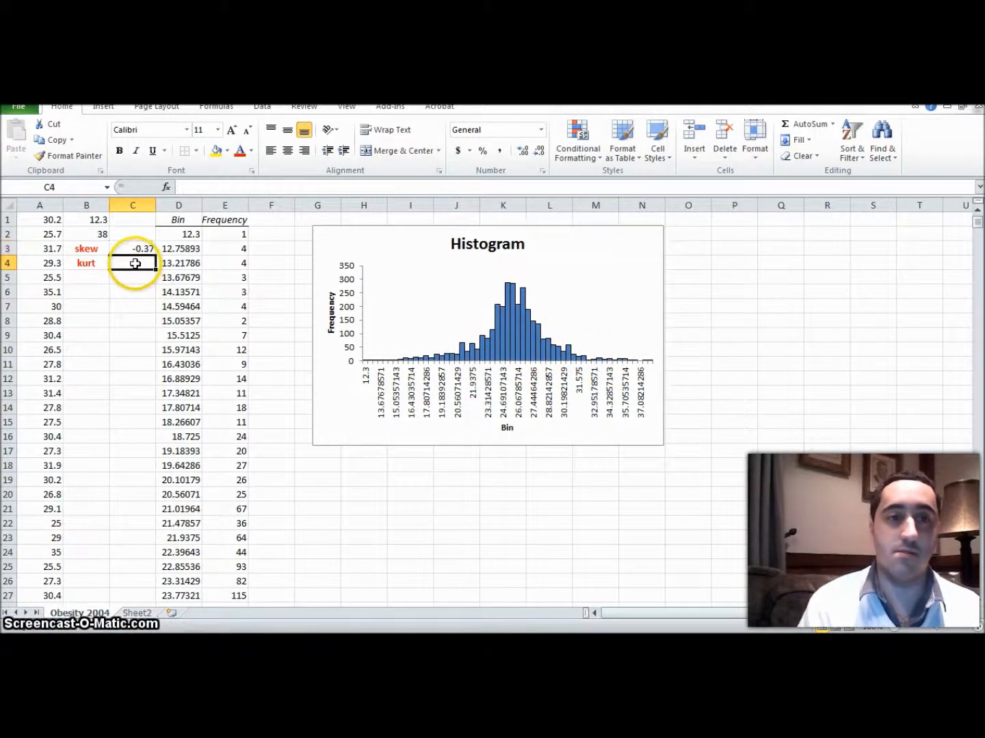
text(=)
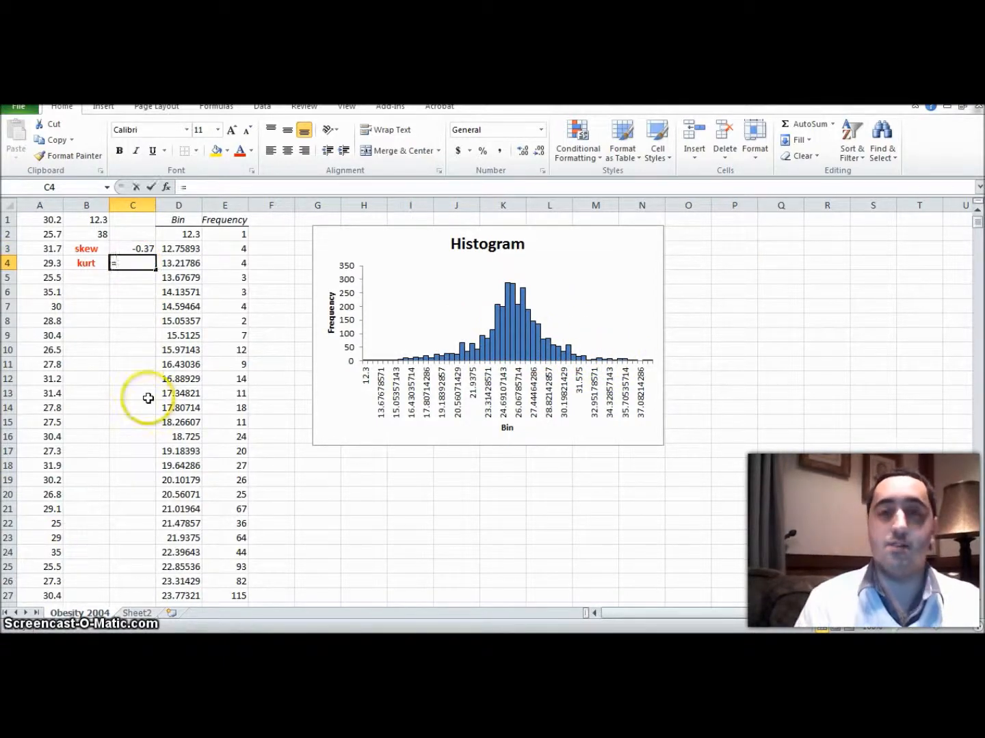
text(kurt)
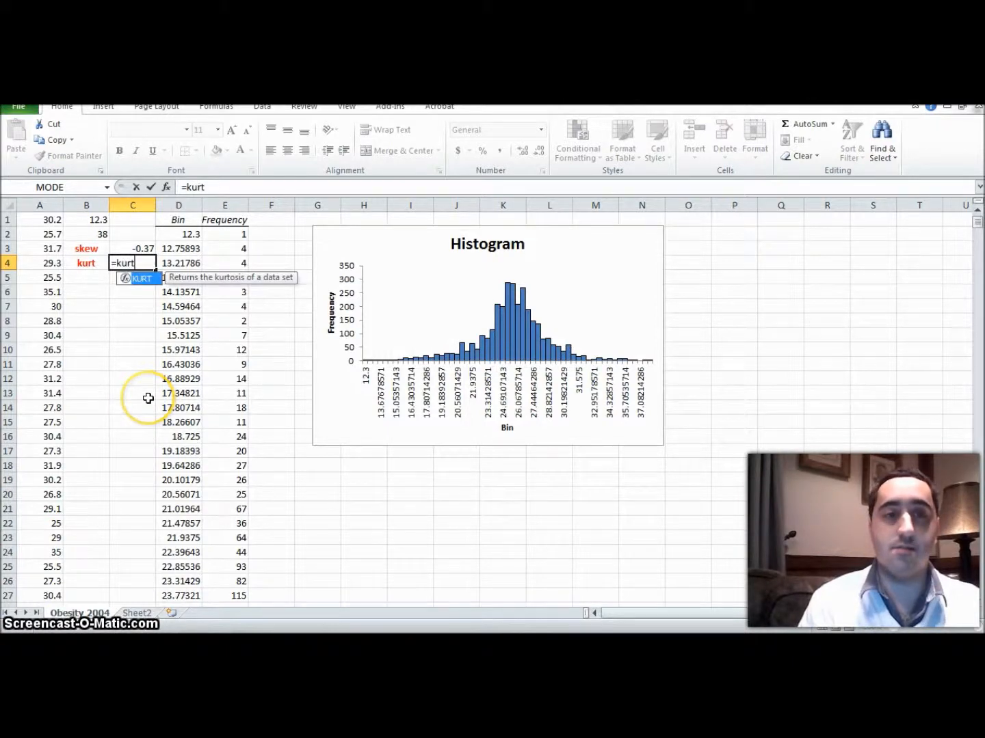
text(()
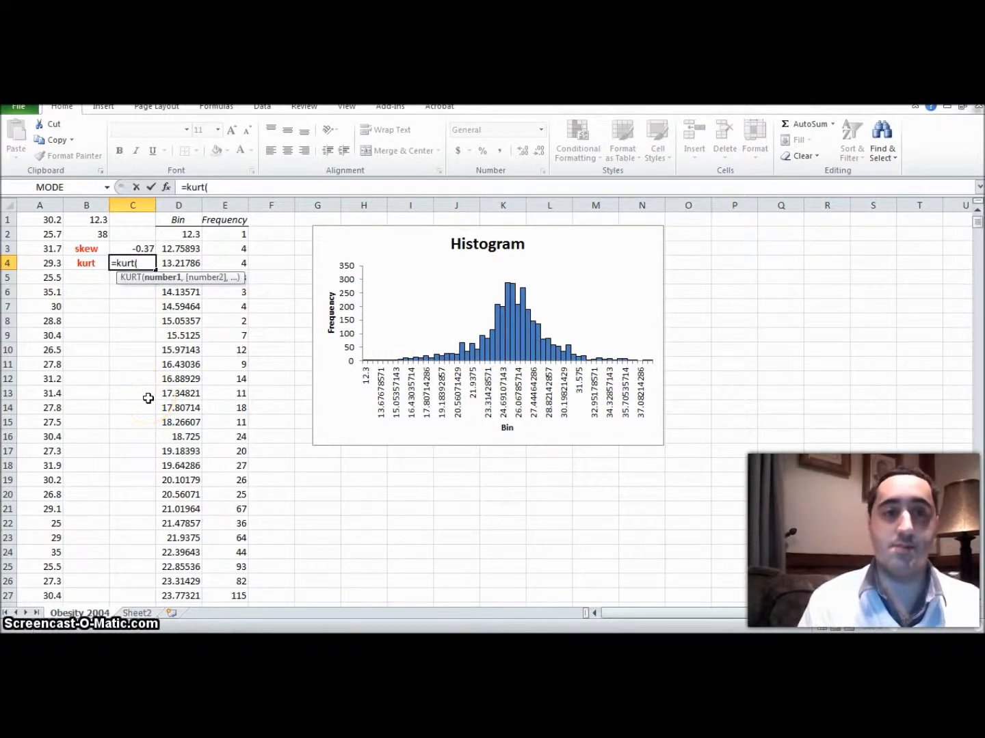
text(a1)
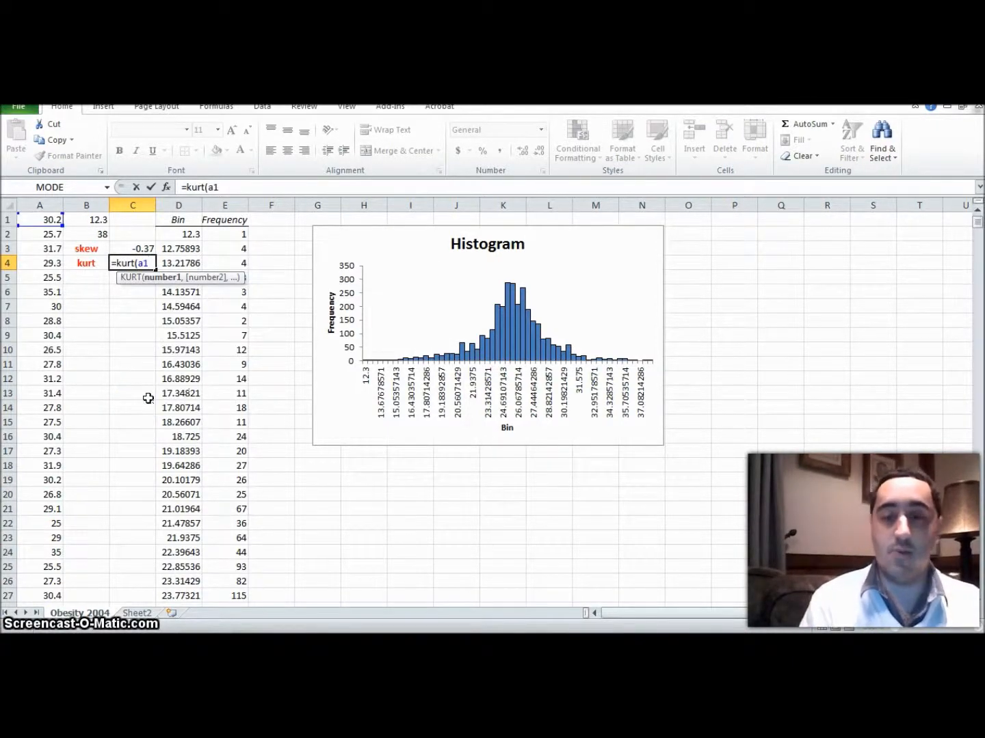
text(:a)
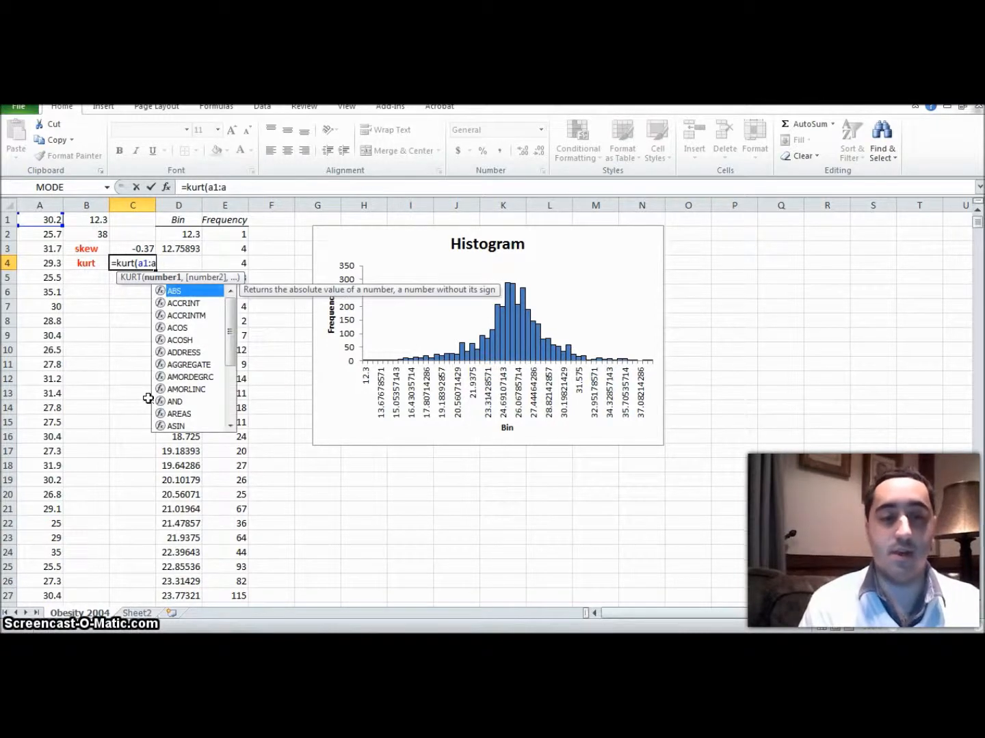
text(3141)
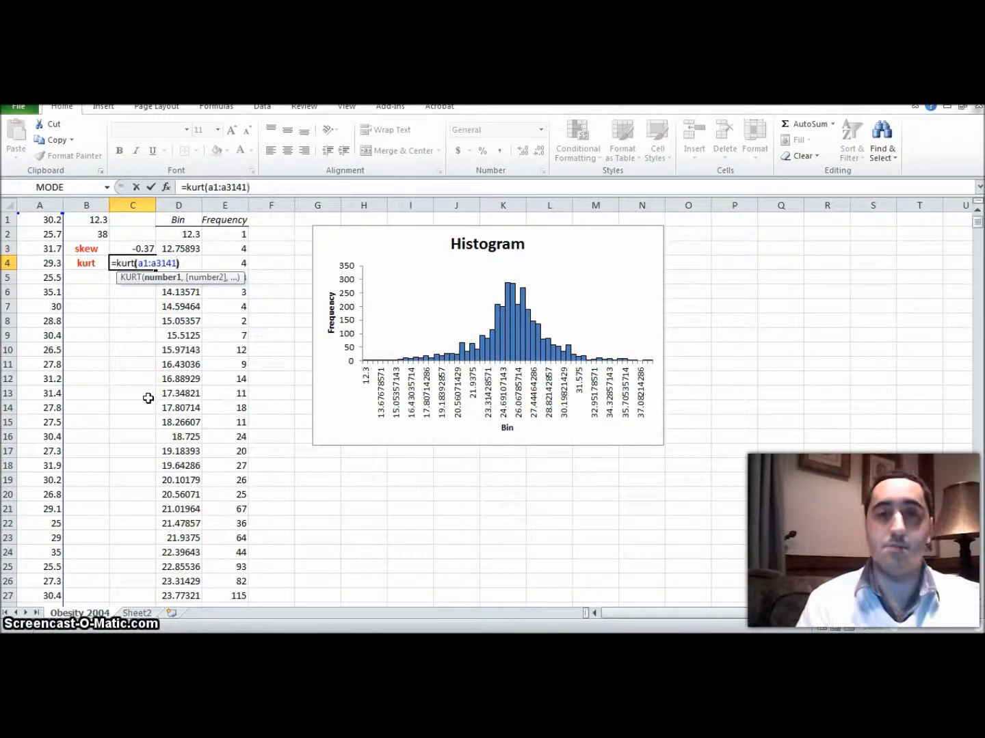
key(Return)
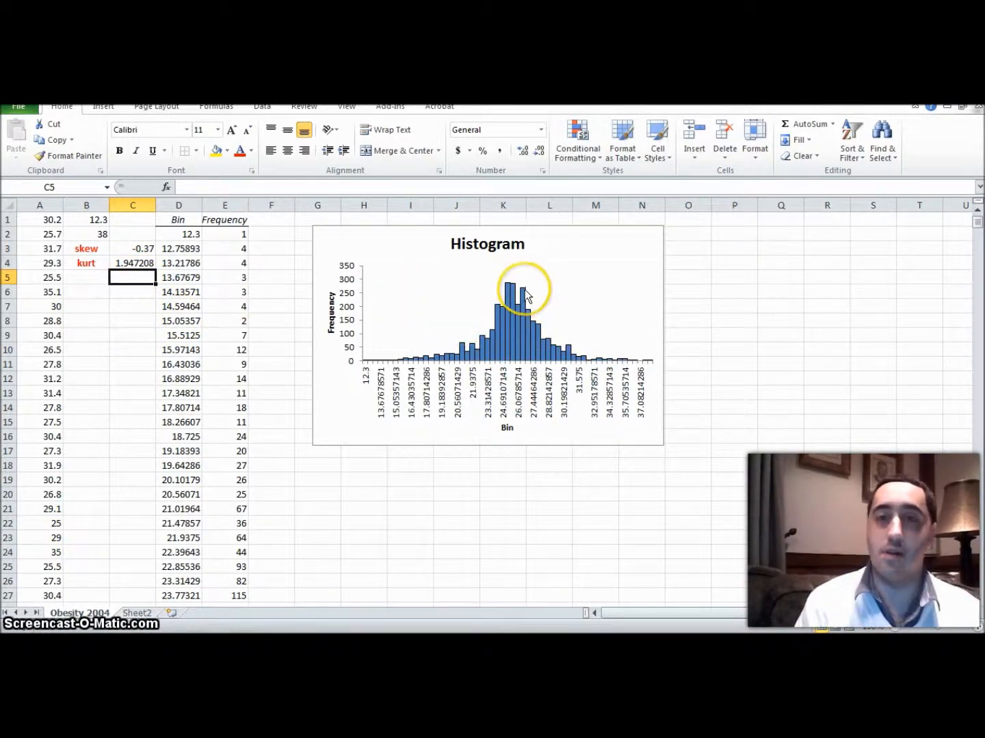
mouse_move(524, 291)
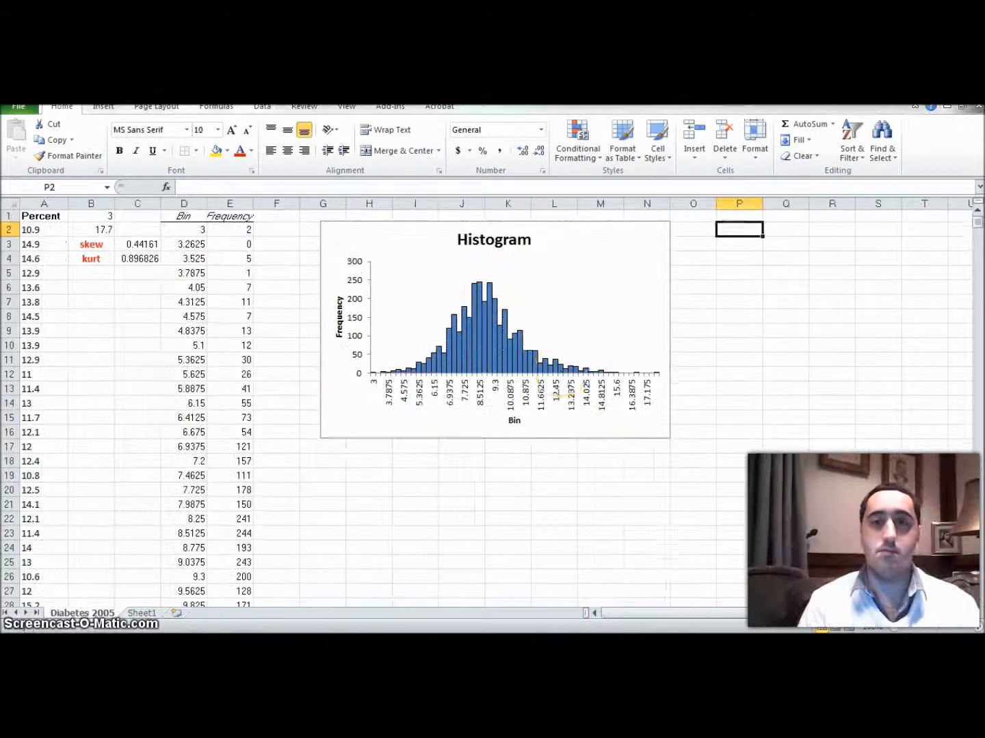
Step: Switch to the Diabetes 2005 workbook and start a Descriptive Statistics analysis with the input range $A$2:$A$3220
mouse_move(561, 372)
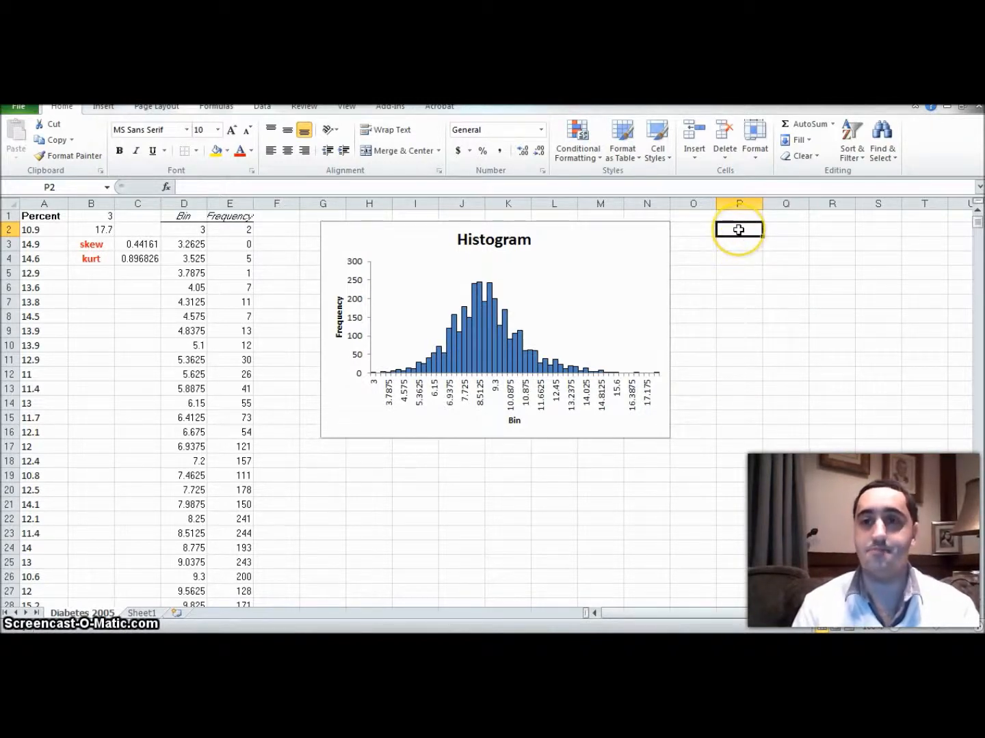
click(265, 112)
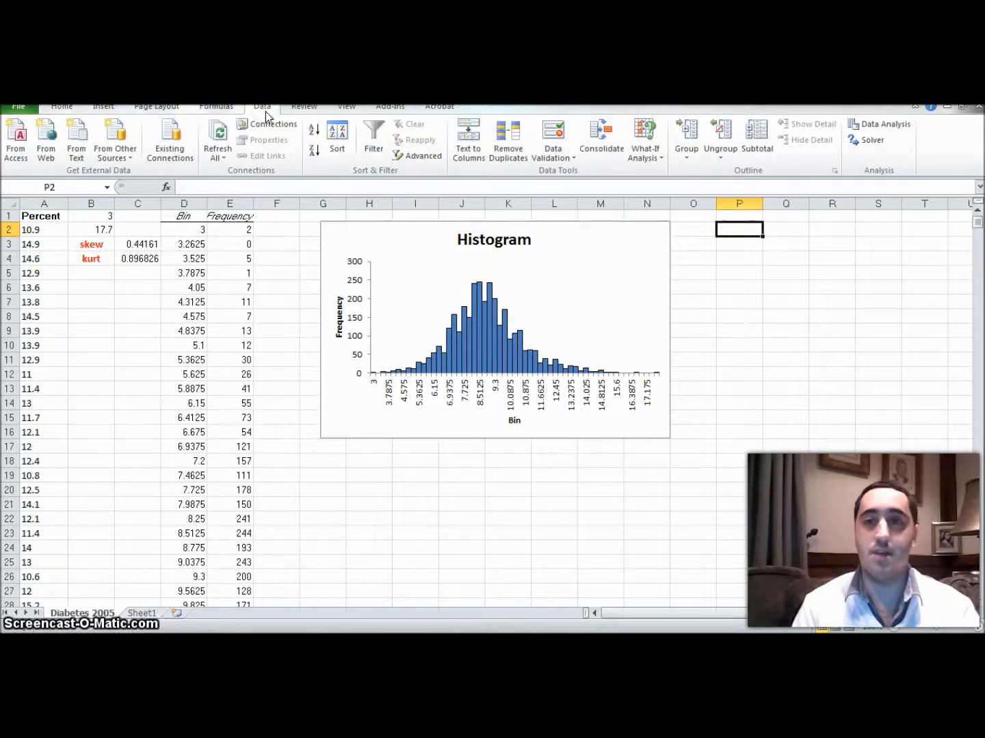
click(883, 124)
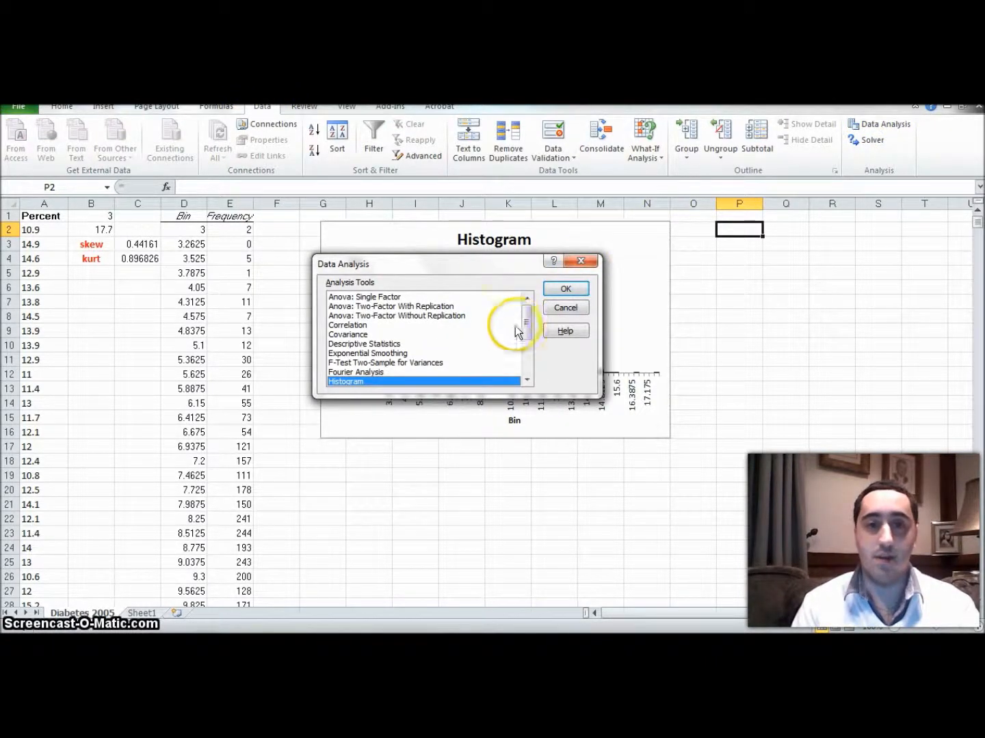
click(384, 344)
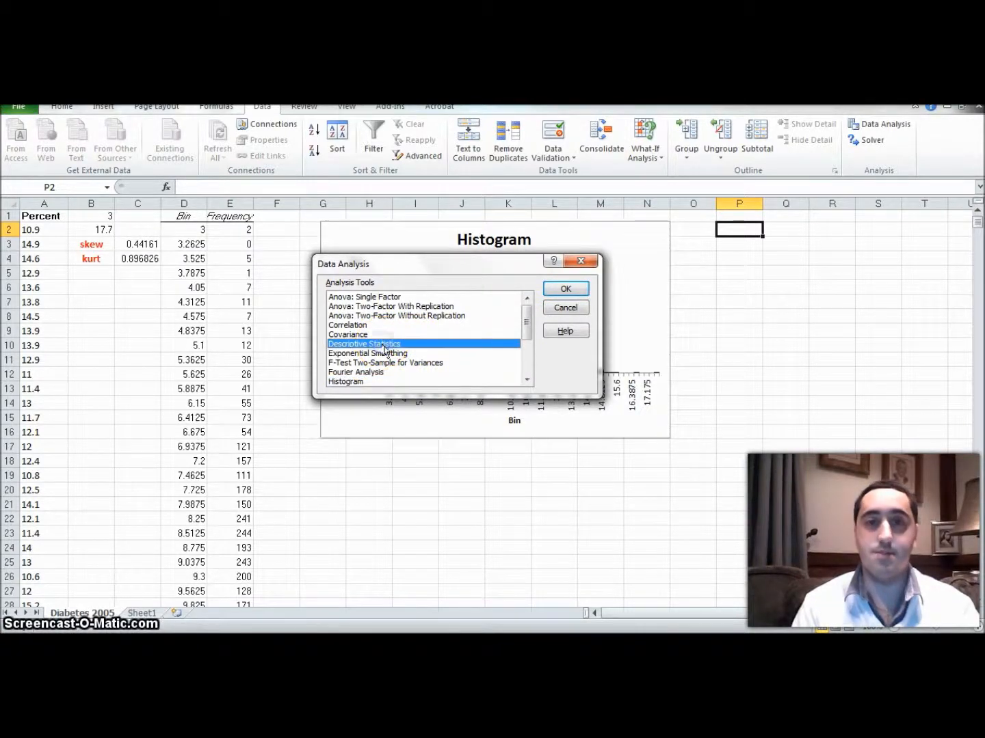
click(563, 290)
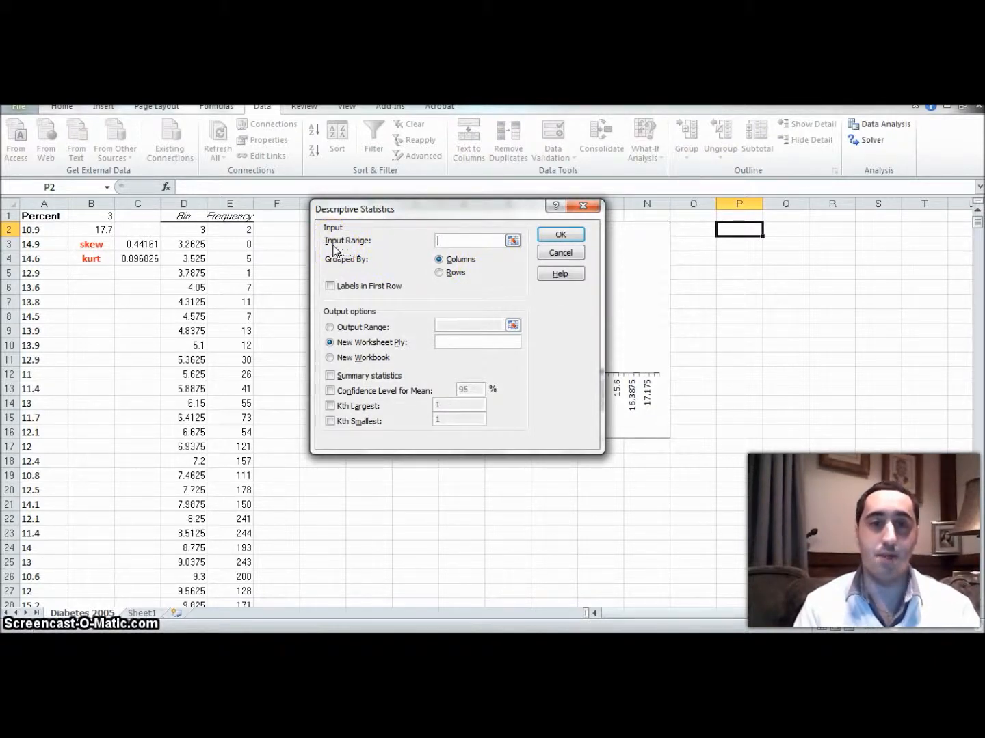
click(46, 231)
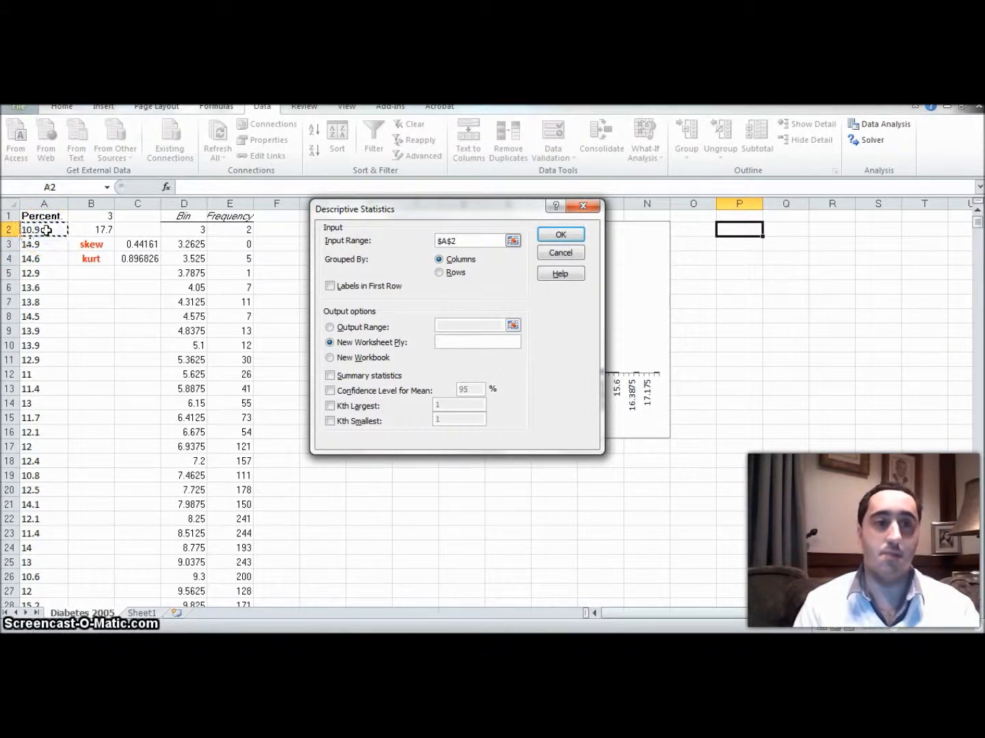
drag(47, 231, 54, 550)
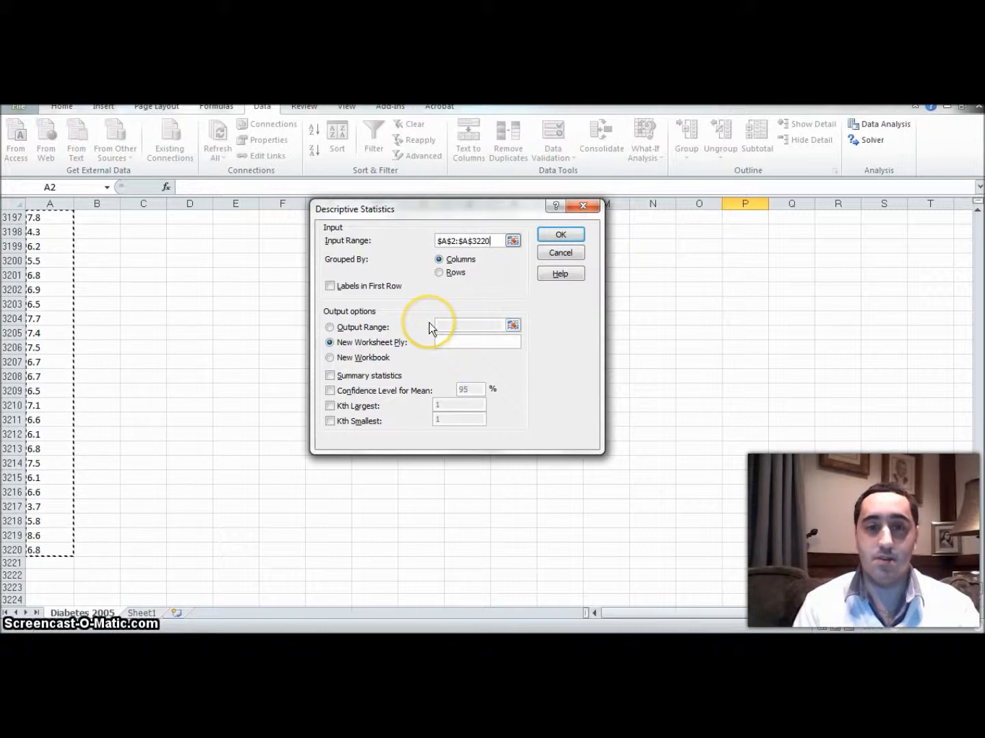
Step: Output the descriptive statistics to cell $P$2 with Summary statistics enabled and run the analysis
click(331, 328)
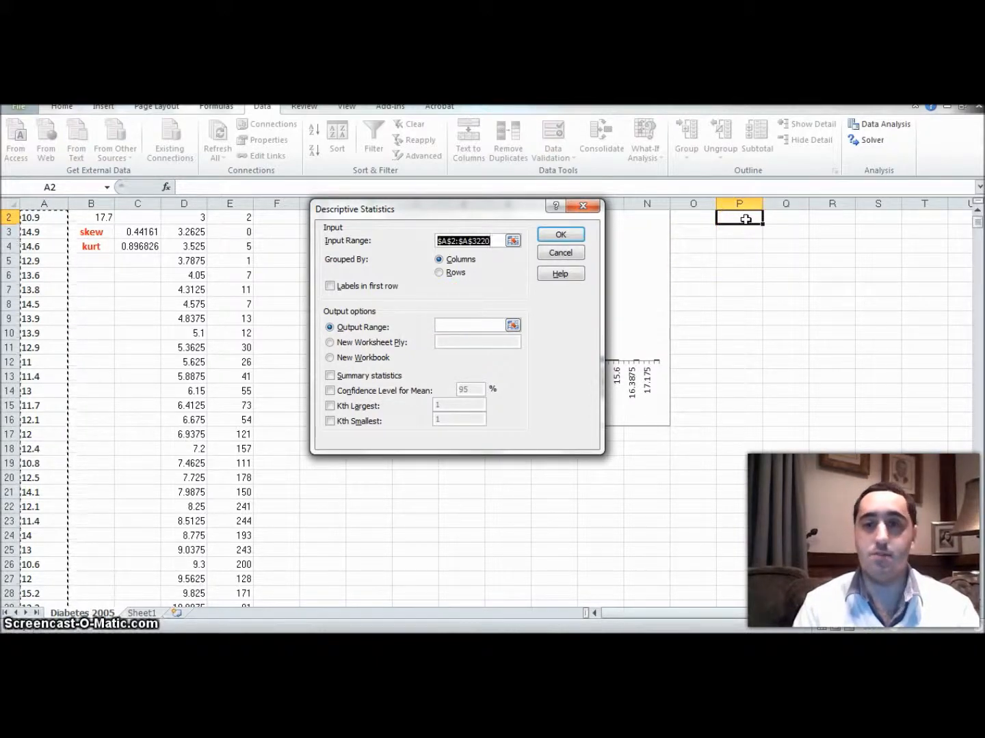
click(456, 327)
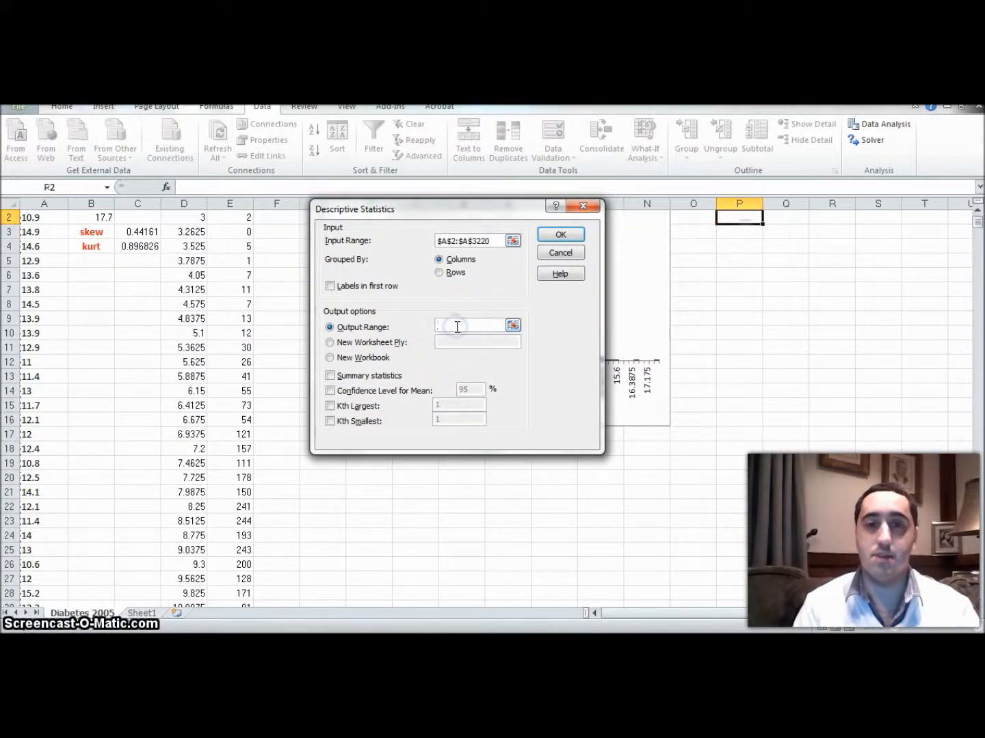
click(738, 218)
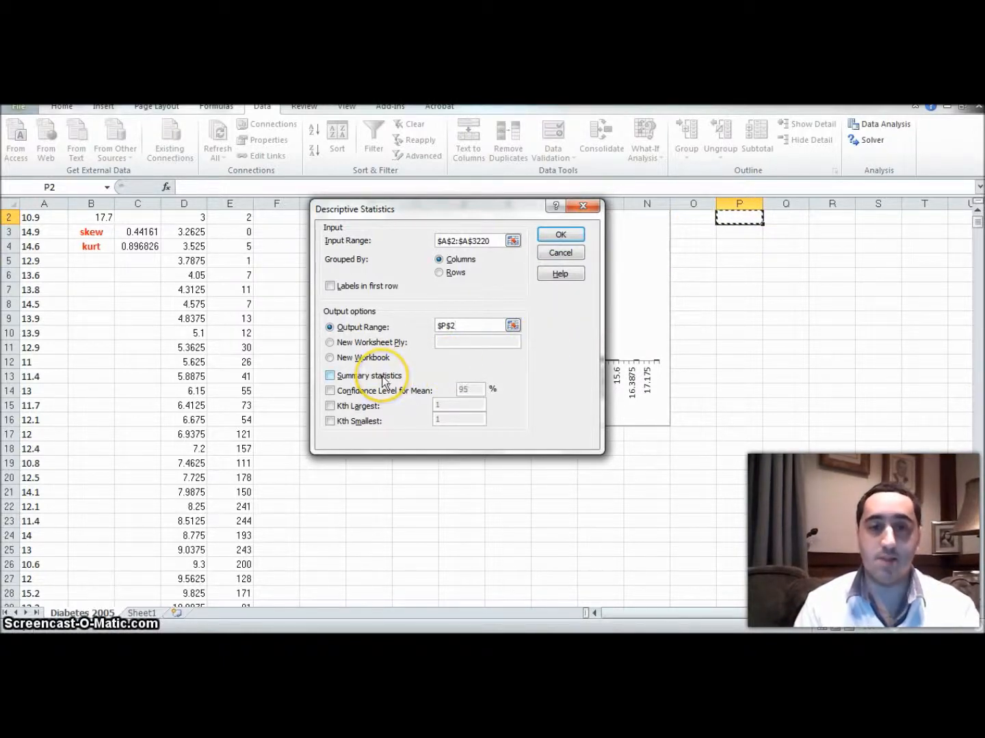
click(330, 376)
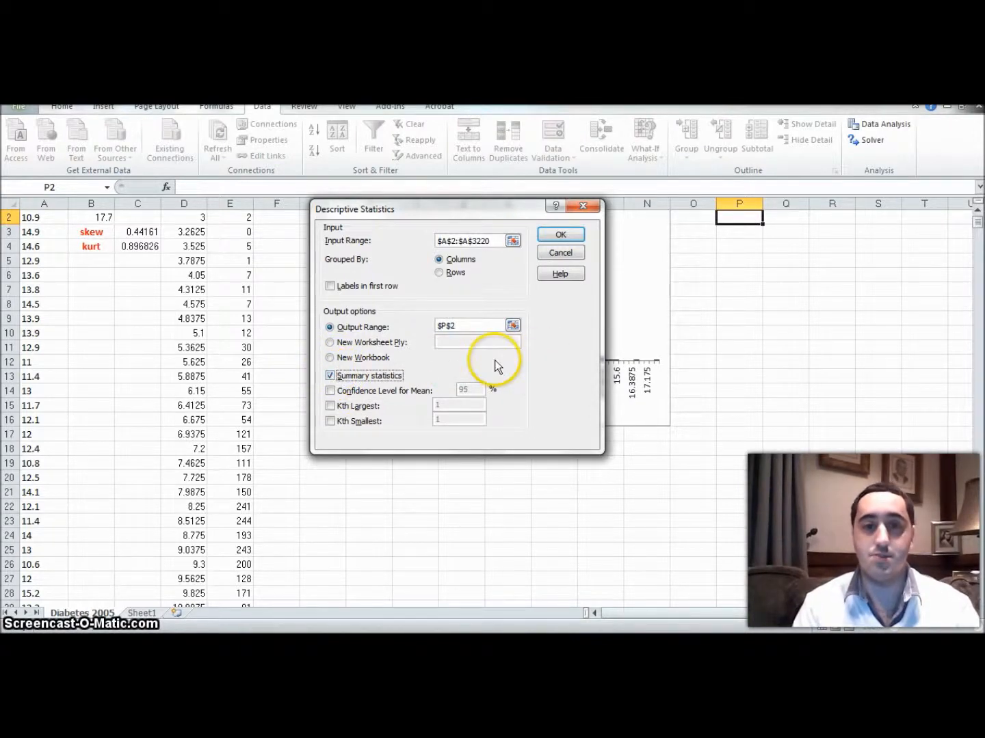
click(567, 240)
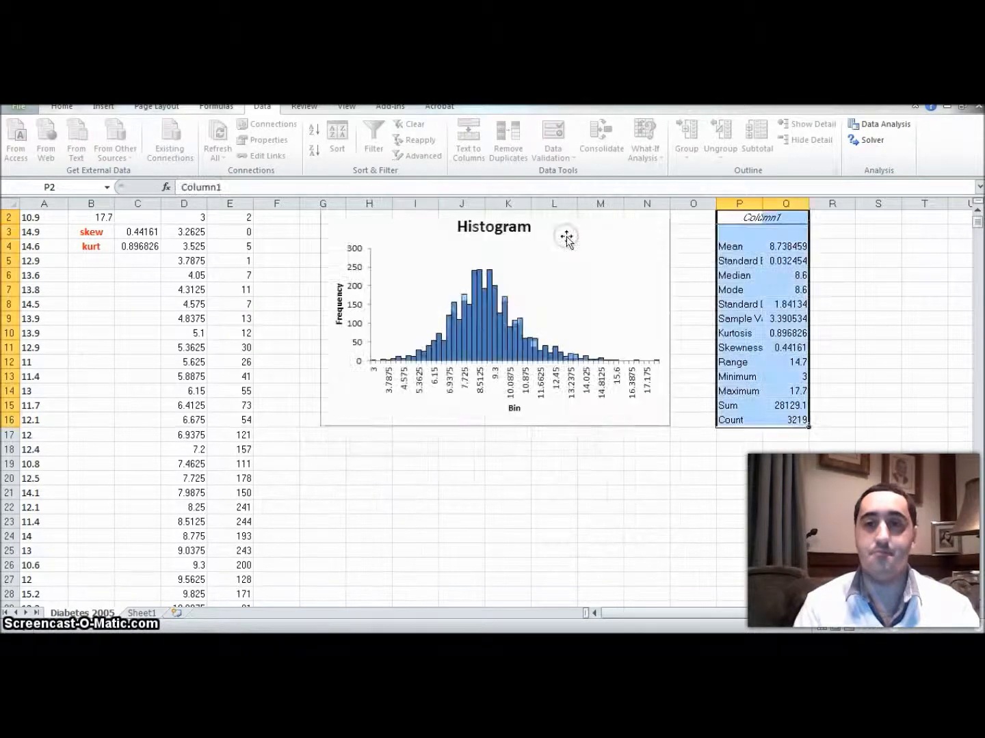
Step: AutoFit columns P and Q so the labels and values of the statistics table fit, and deselect the table
double_click(762, 203)
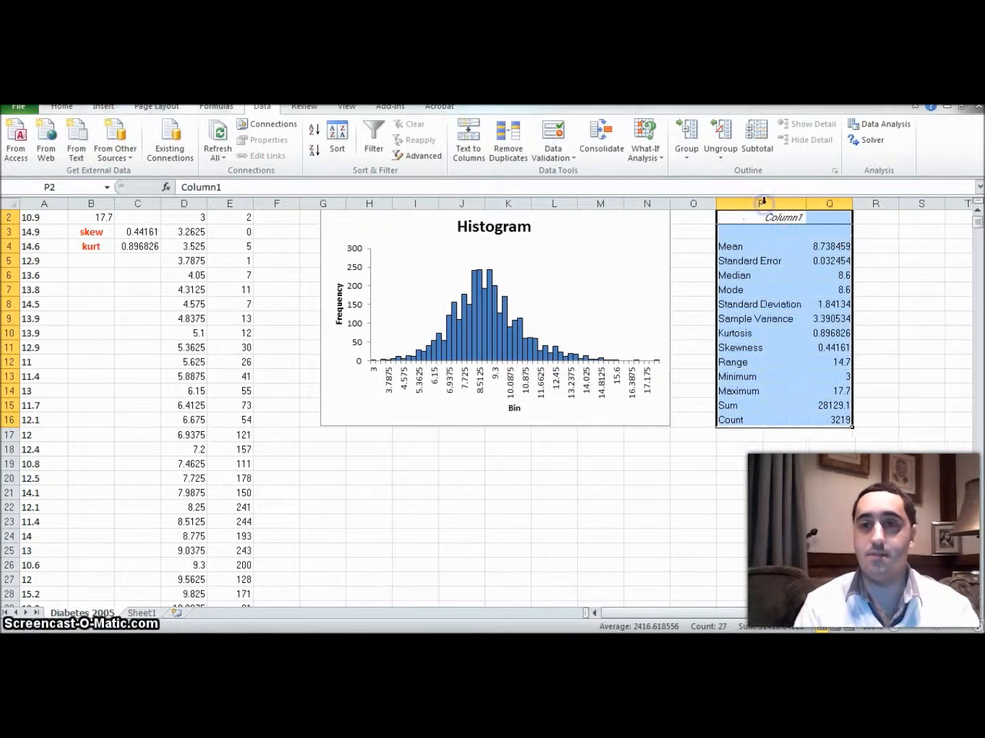
double_click(852, 205)
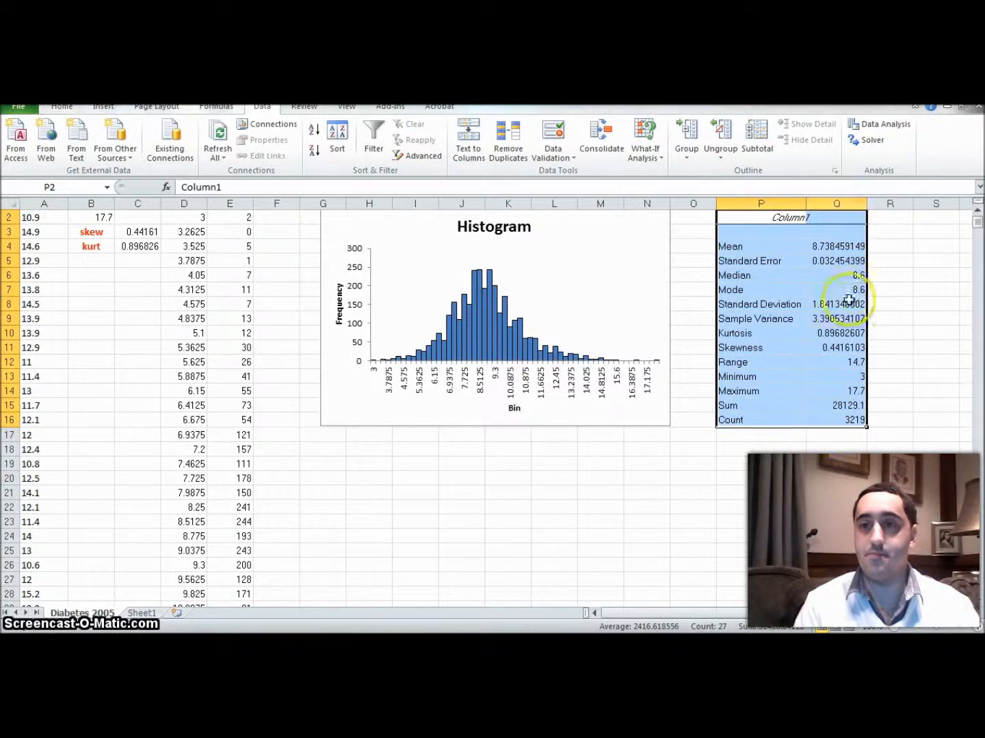
click(828, 464)
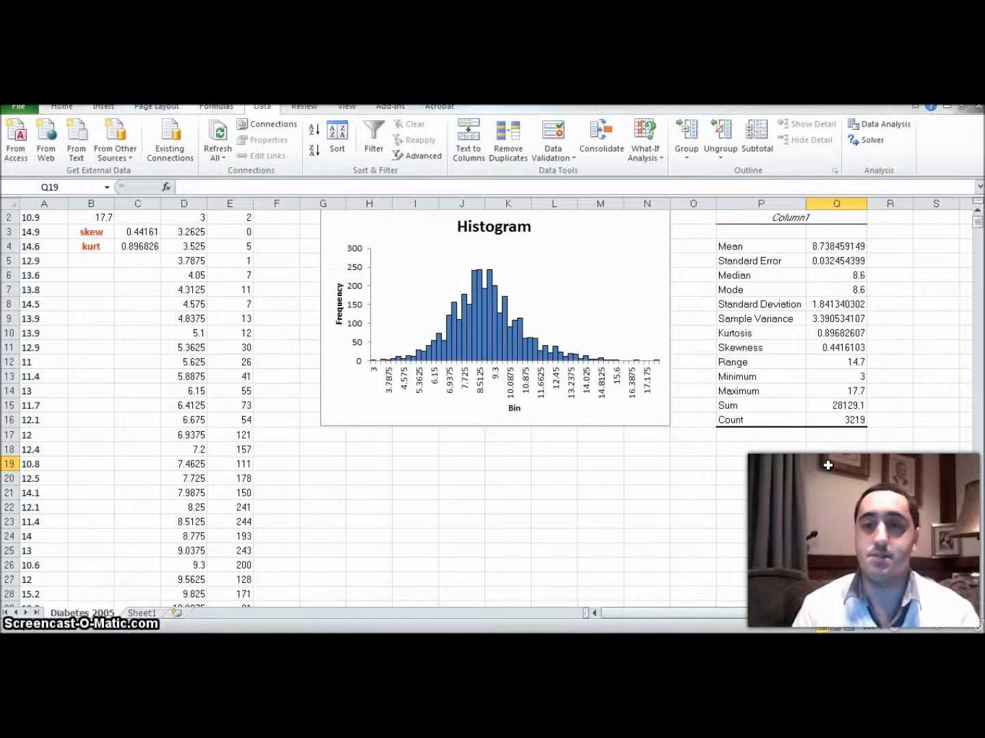
Step: Review the summary statistics table in column P from Mean through Count and return to the Mean row
click(748, 247)
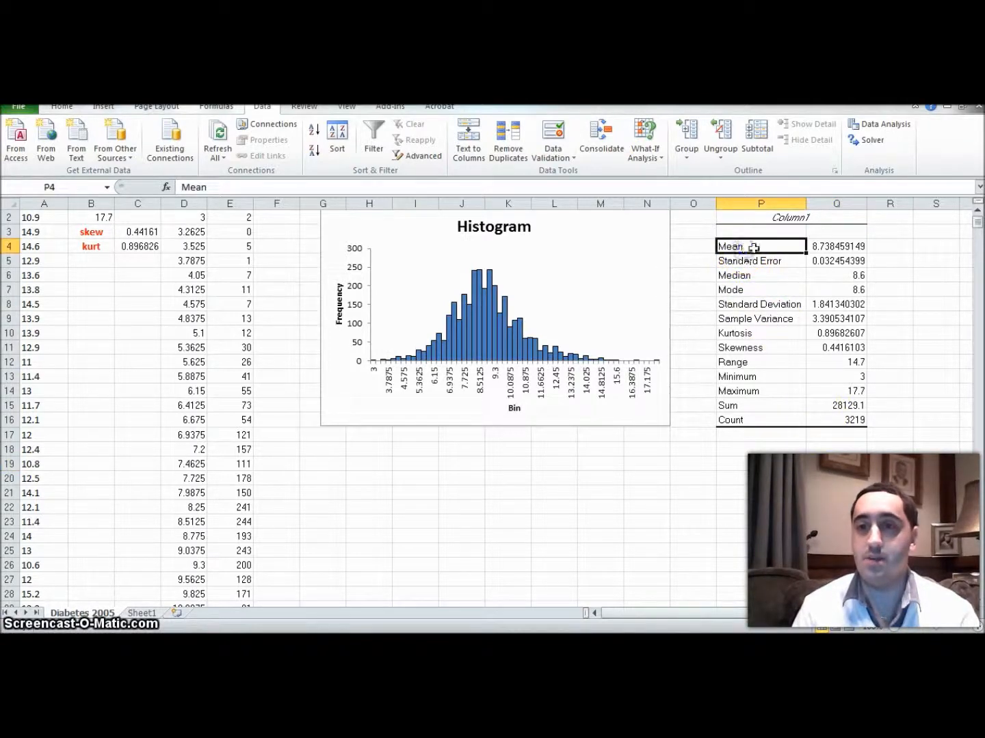
key(Down)
key(Down)
key(Down)
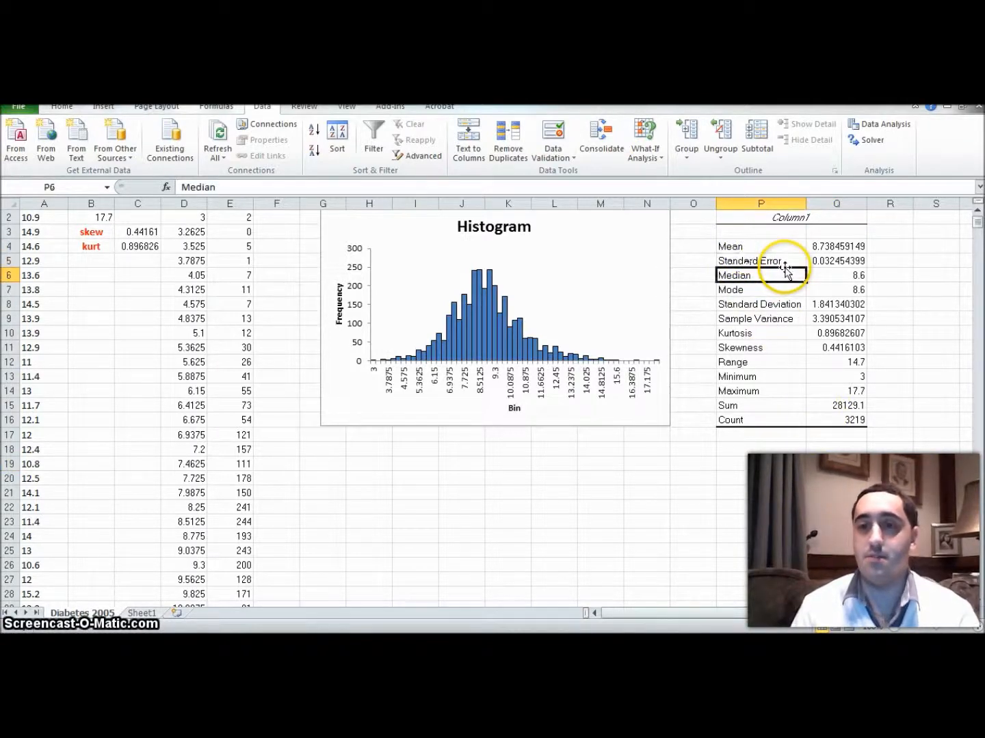
key(Down)
key(Down)
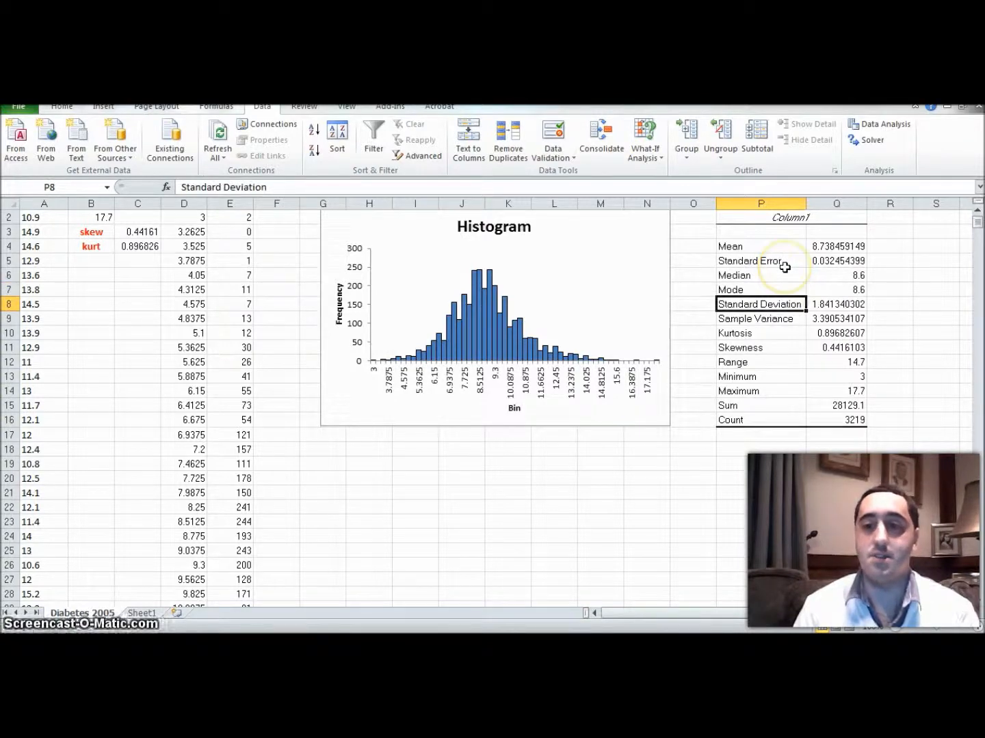
key(Down)
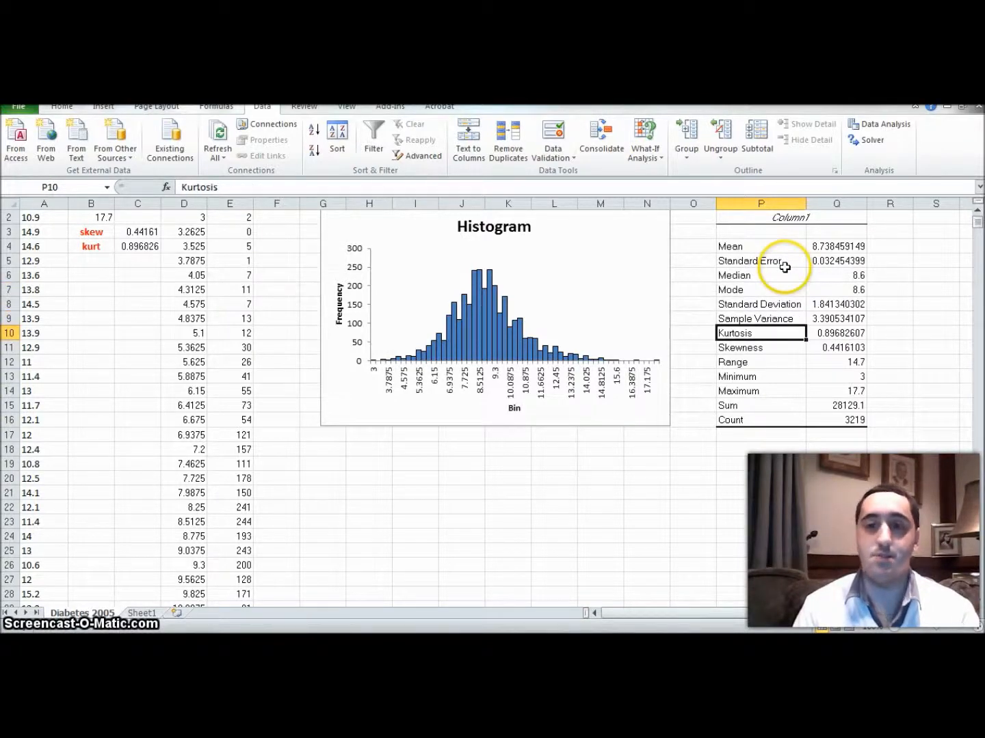
key(Down)
key(Down)
key(Down)
key(Down)
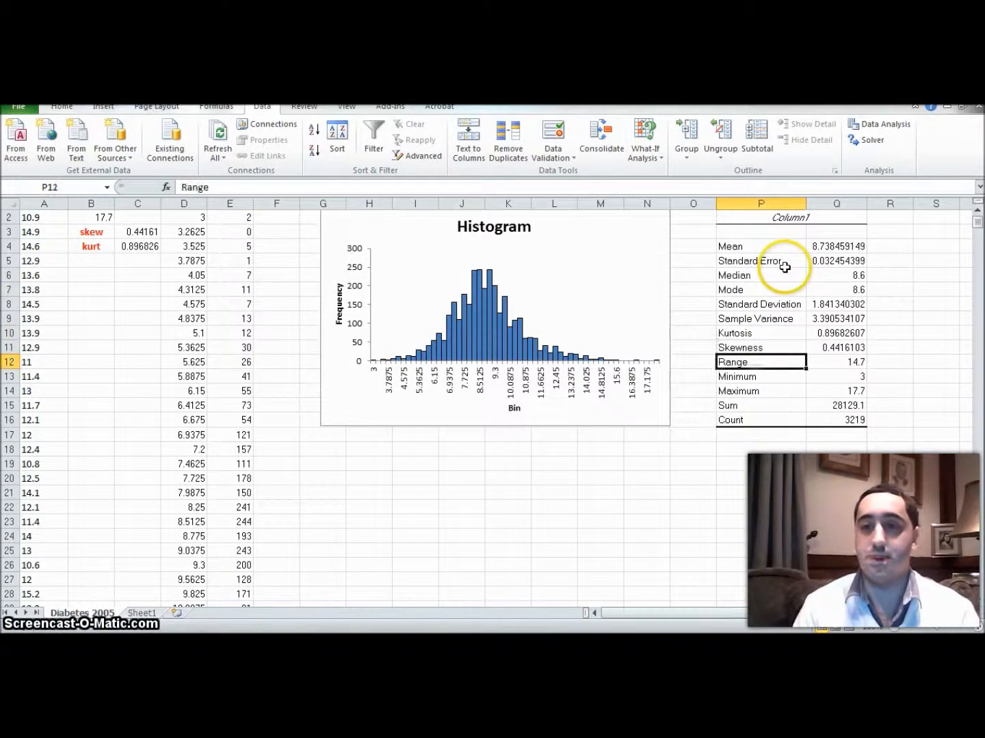
key(Down)
key(Down)
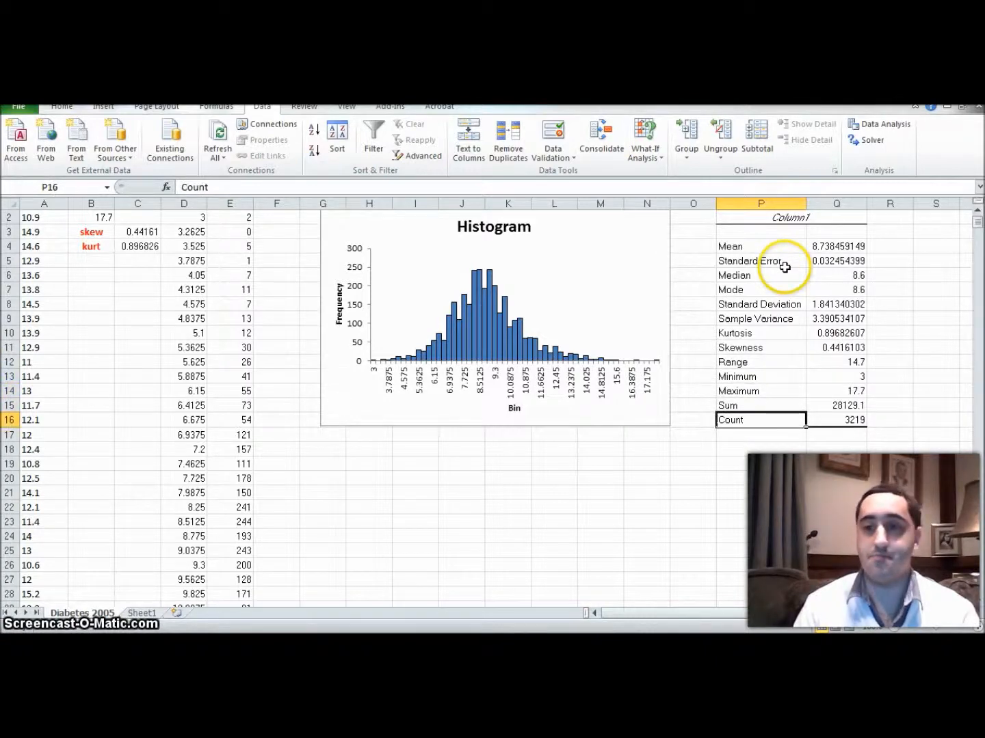
key(ctrl+Up)
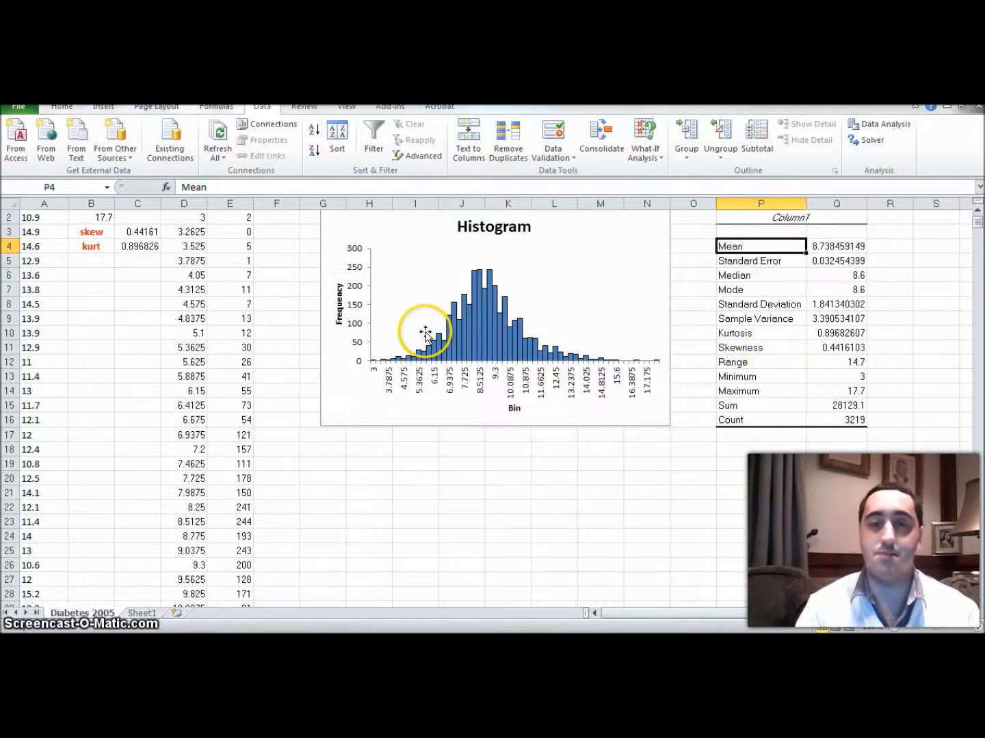
Step: Switch to the Obesity 2004 workbook and run Descriptive Statistics on the input range $A$1:A3141, outputting the summary statistics to $P$2
key(alt+Tab)
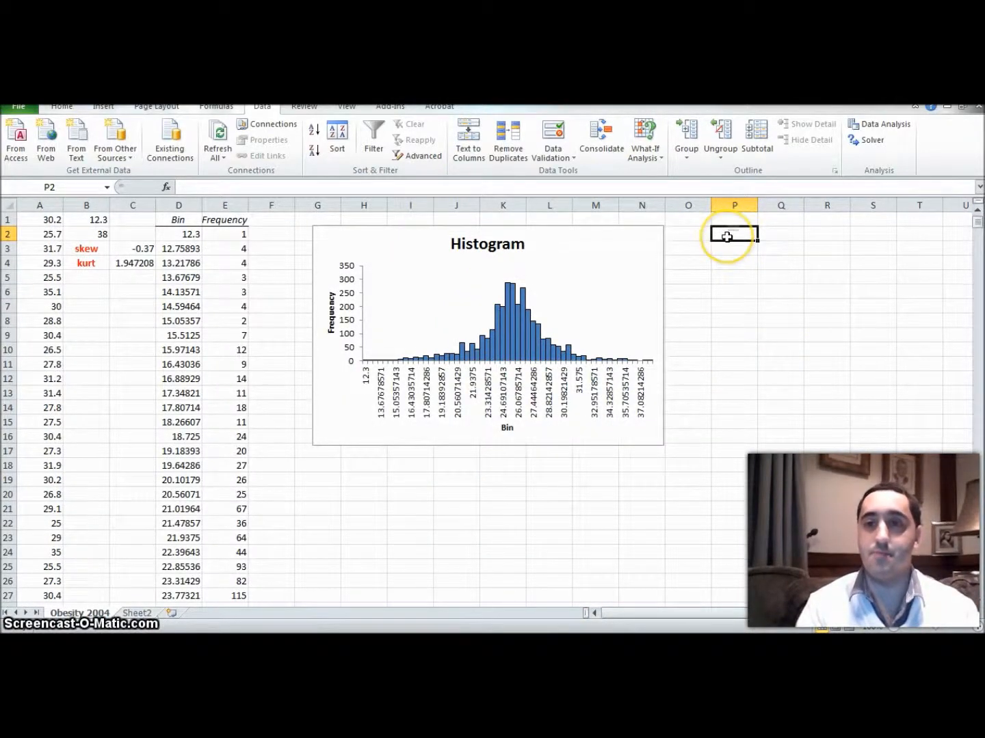
click(883, 123)
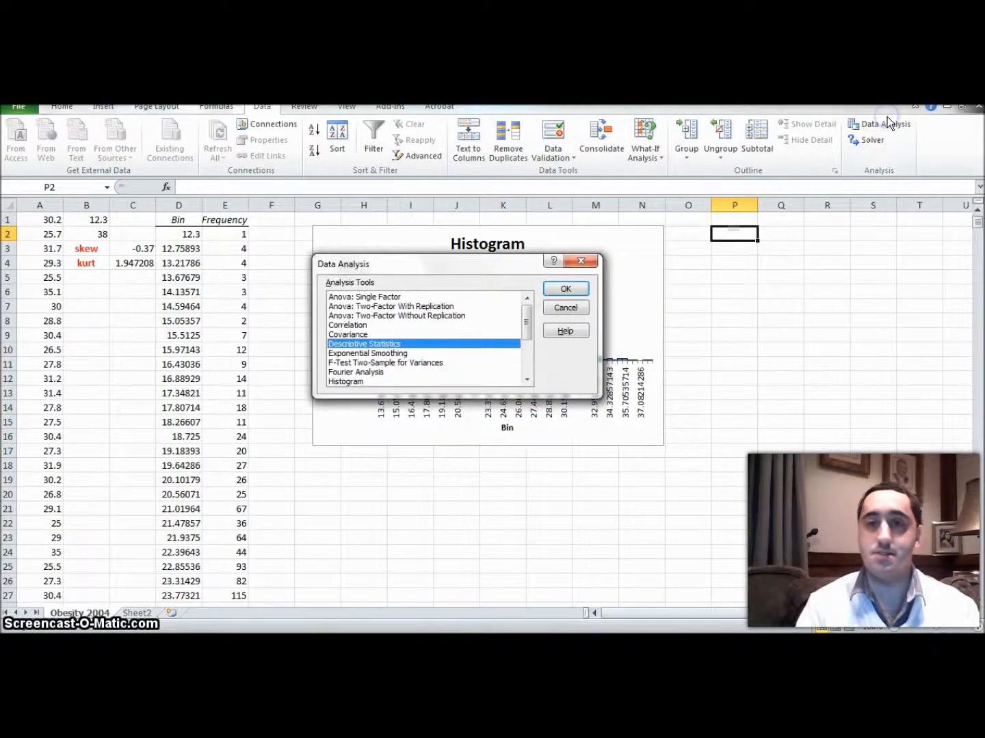
click(562, 291)
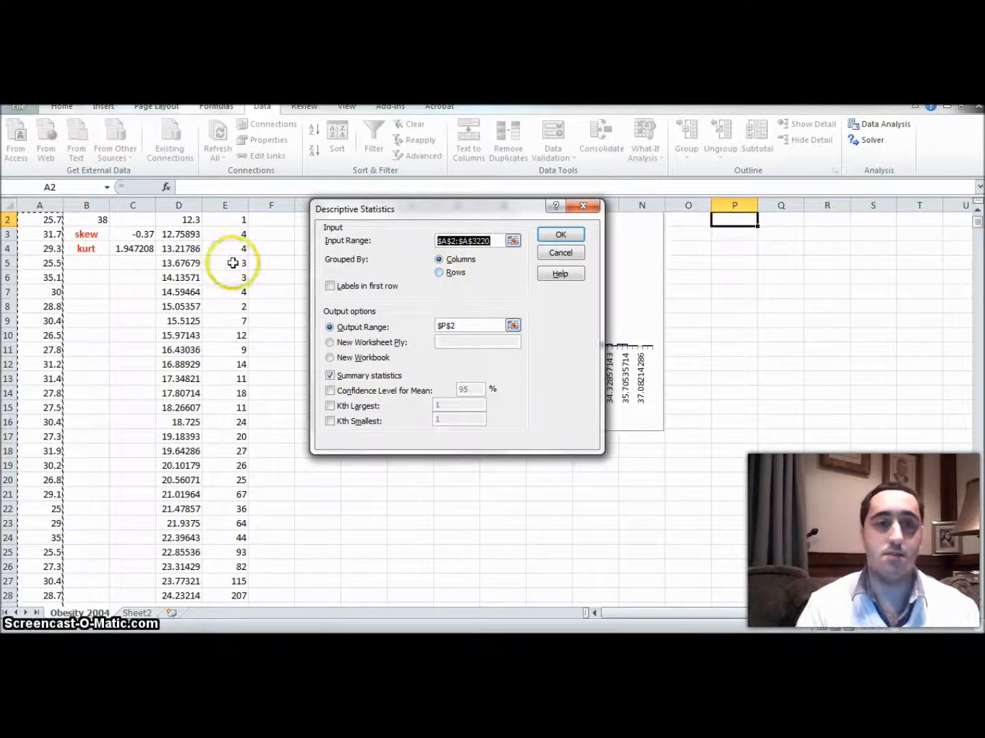
click(979, 213)
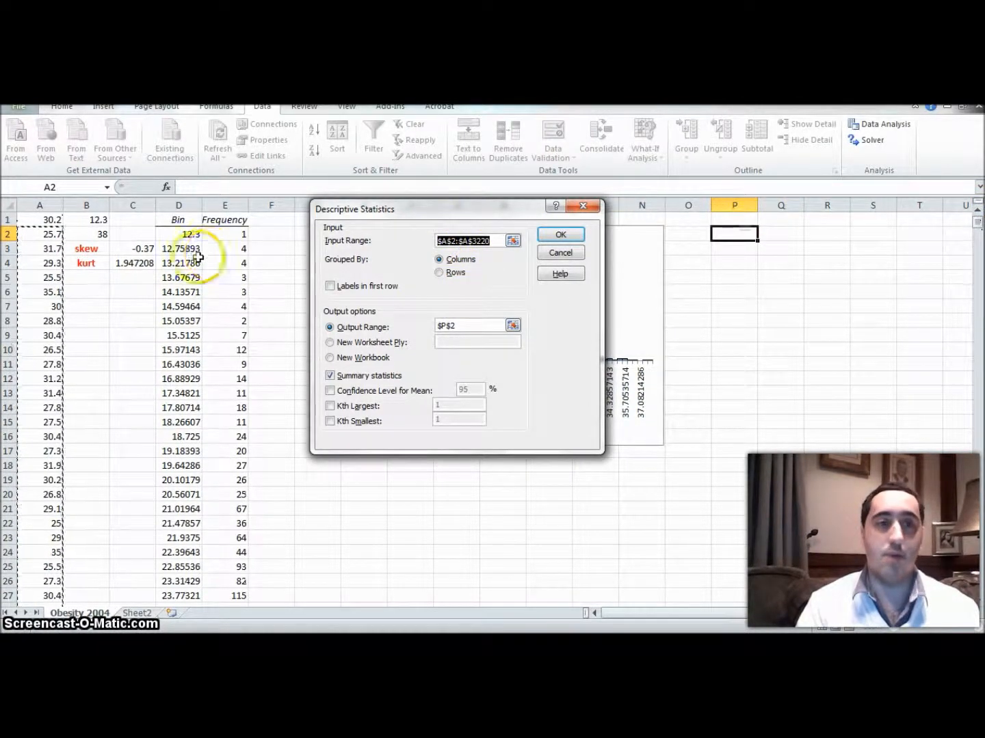
click(52, 221)
click(475, 240)
text(:$A$1)
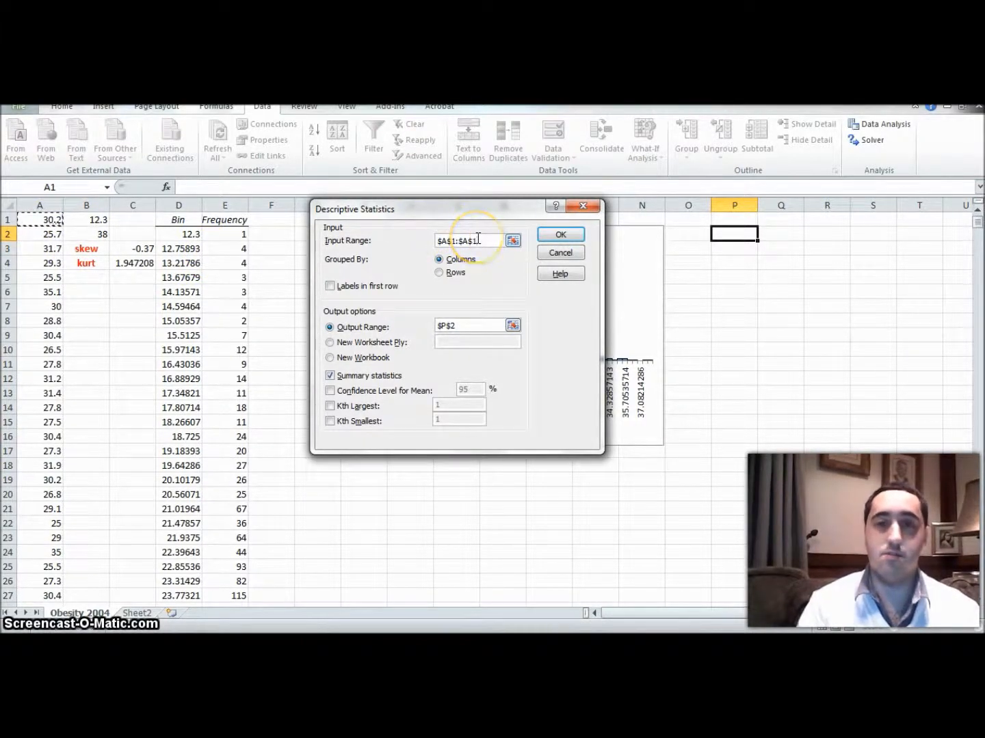
click(478, 238)
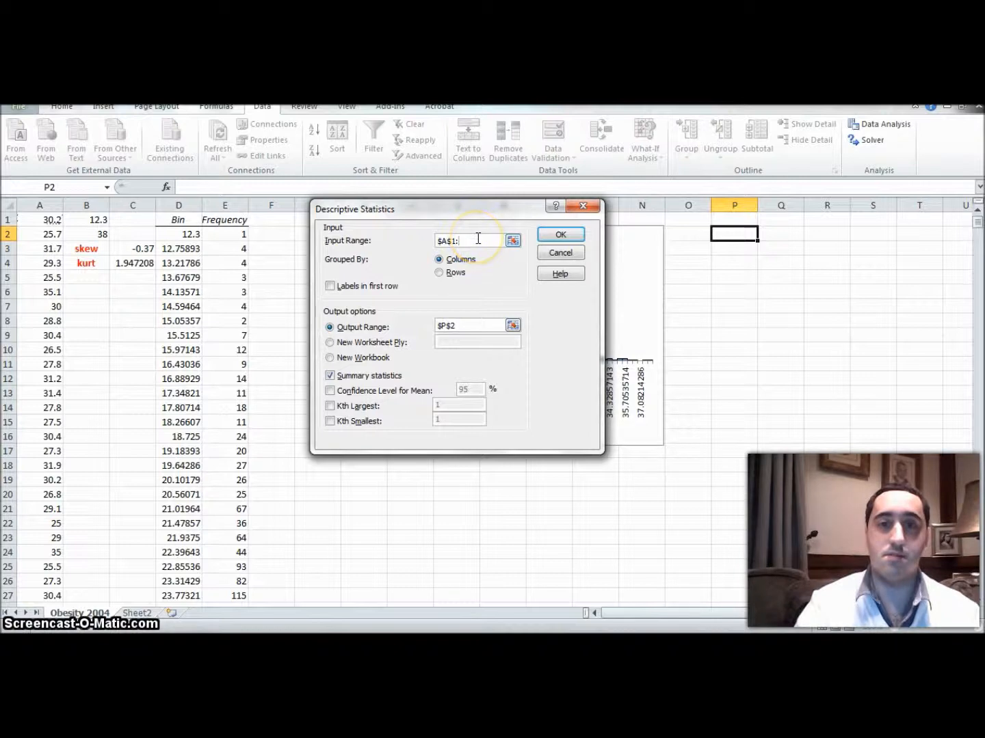
text(A3141)
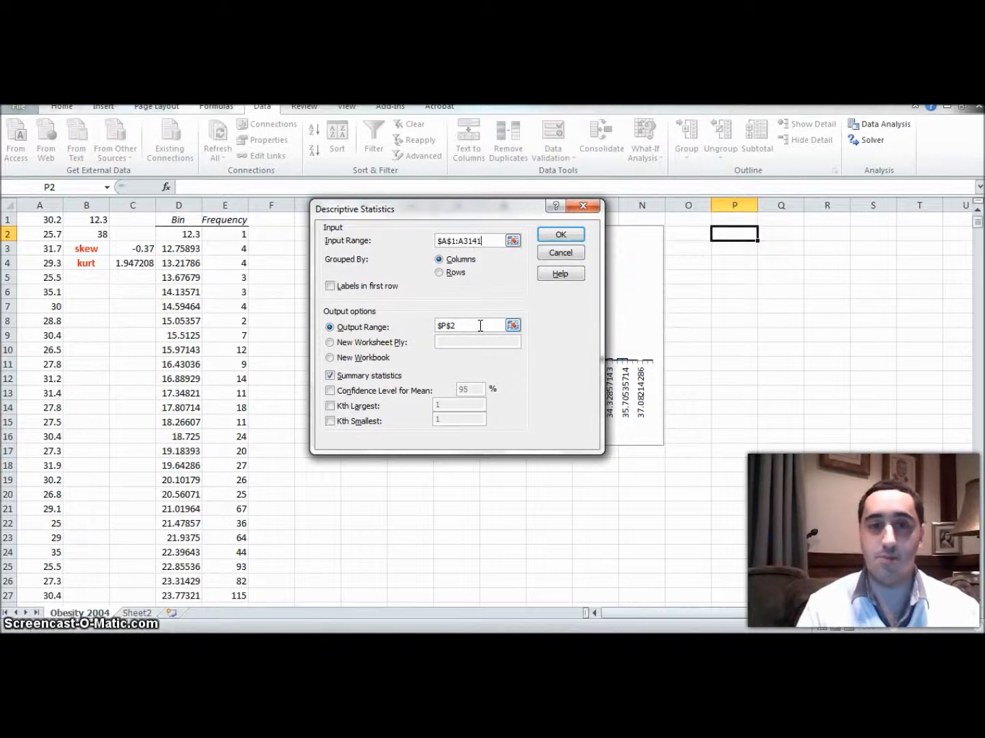
click(574, 236)
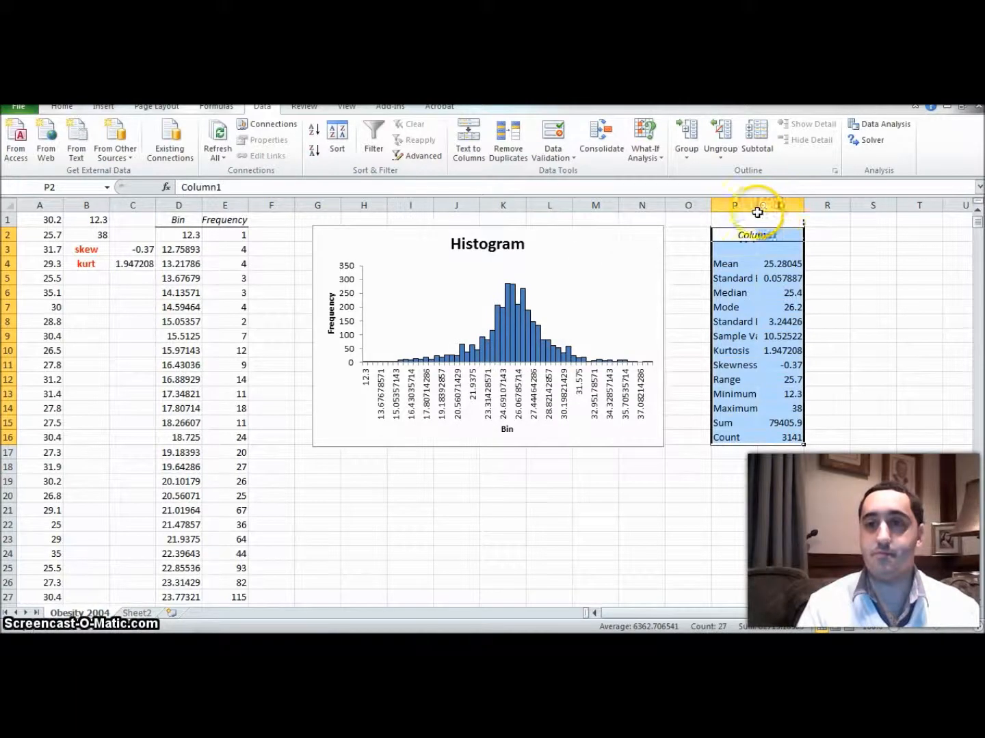
Step: AutoFit columns P and Q to the Obesity 2004 statistics table and deselect the table
double_click(758, 205)
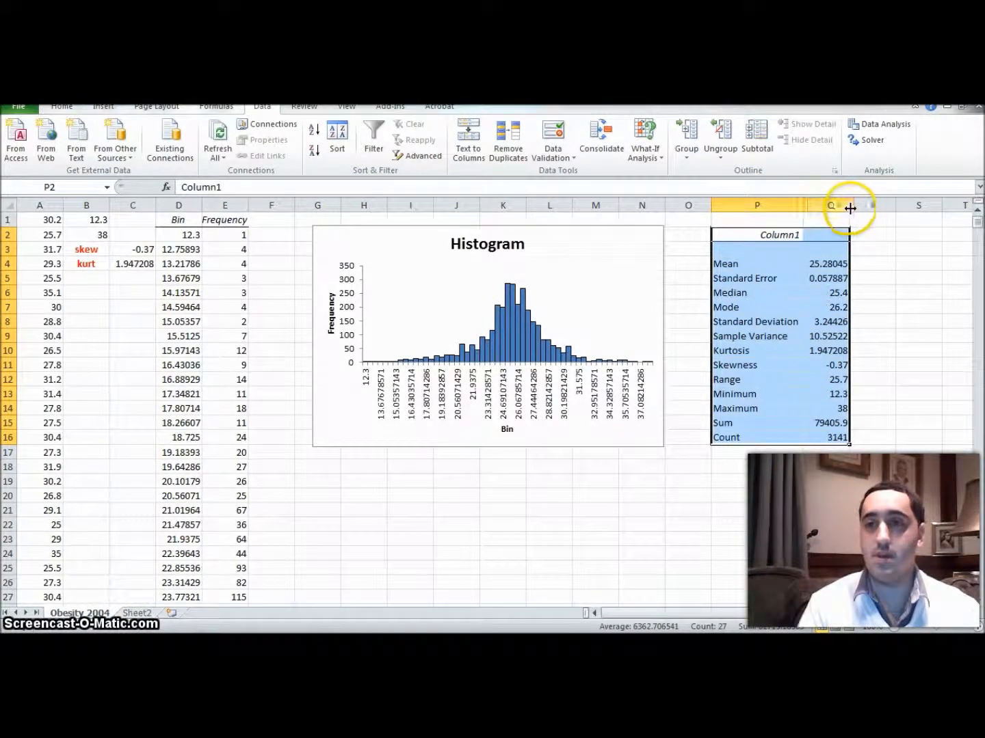
double_click(849, 206)
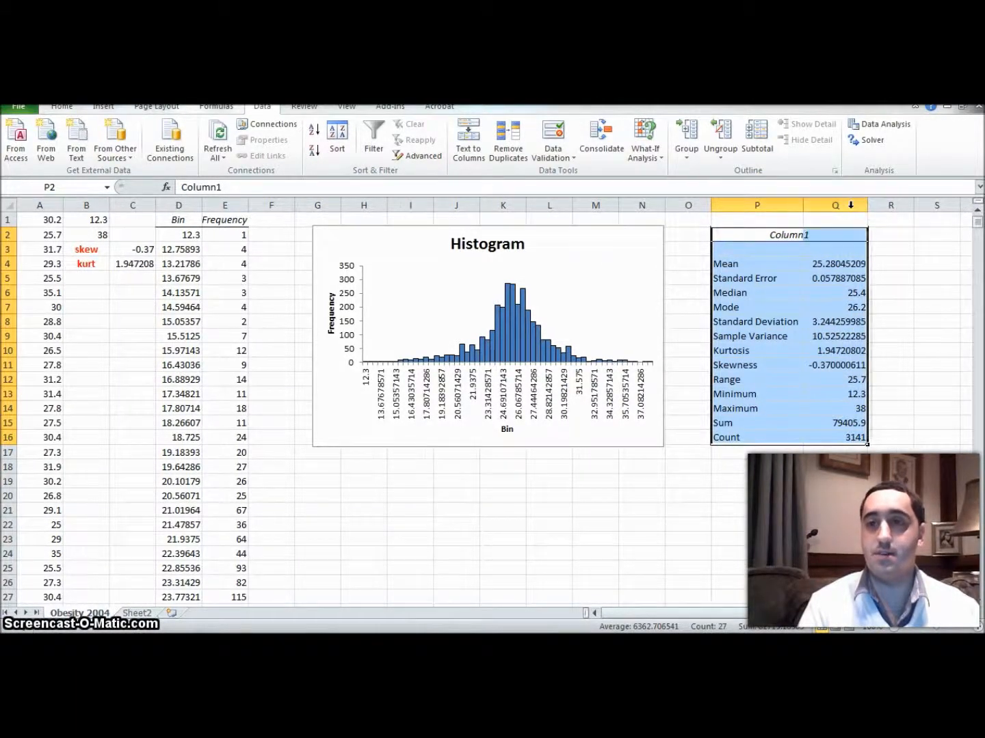
click(768, 465)
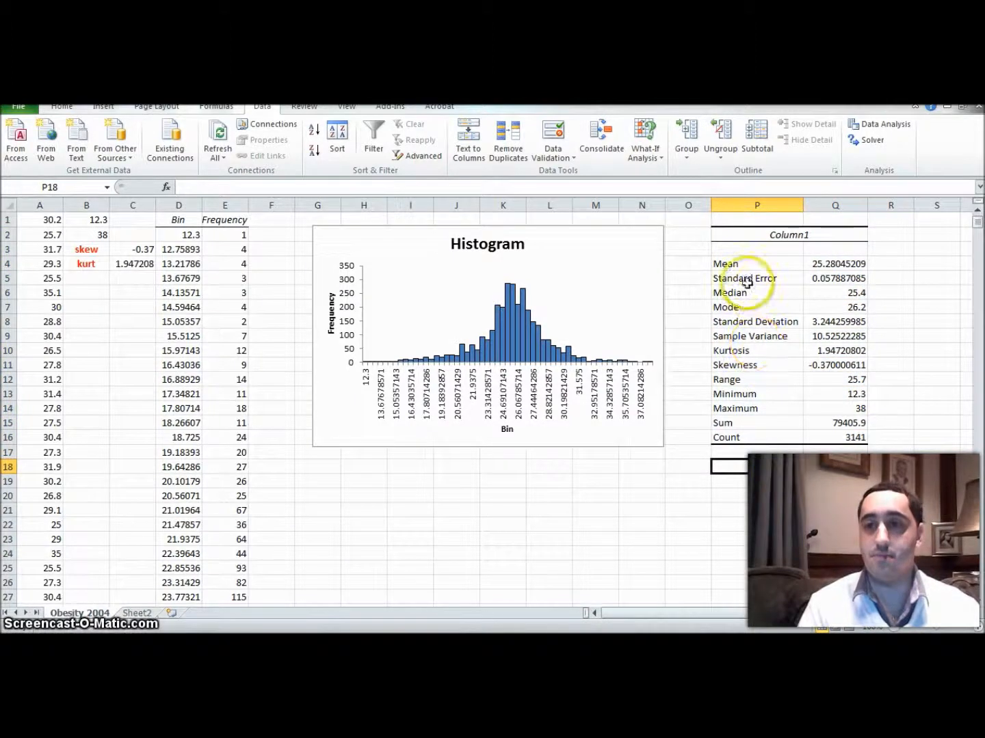